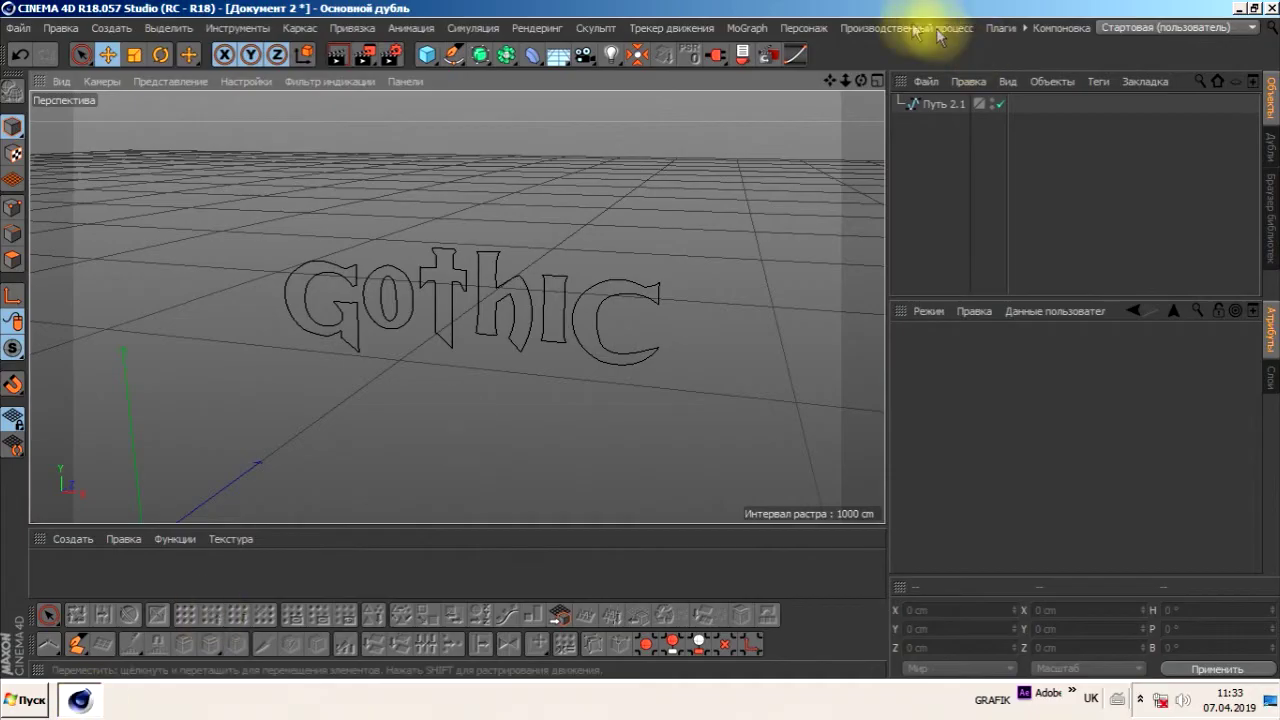
Orbit the Perspective view down to a low angle just above the grid, close to the Gothic text.
mouse_move(863, 79)
mouse_down()
mouse_move(534, 300)
mouse_move(456, 307)
mouse_up()
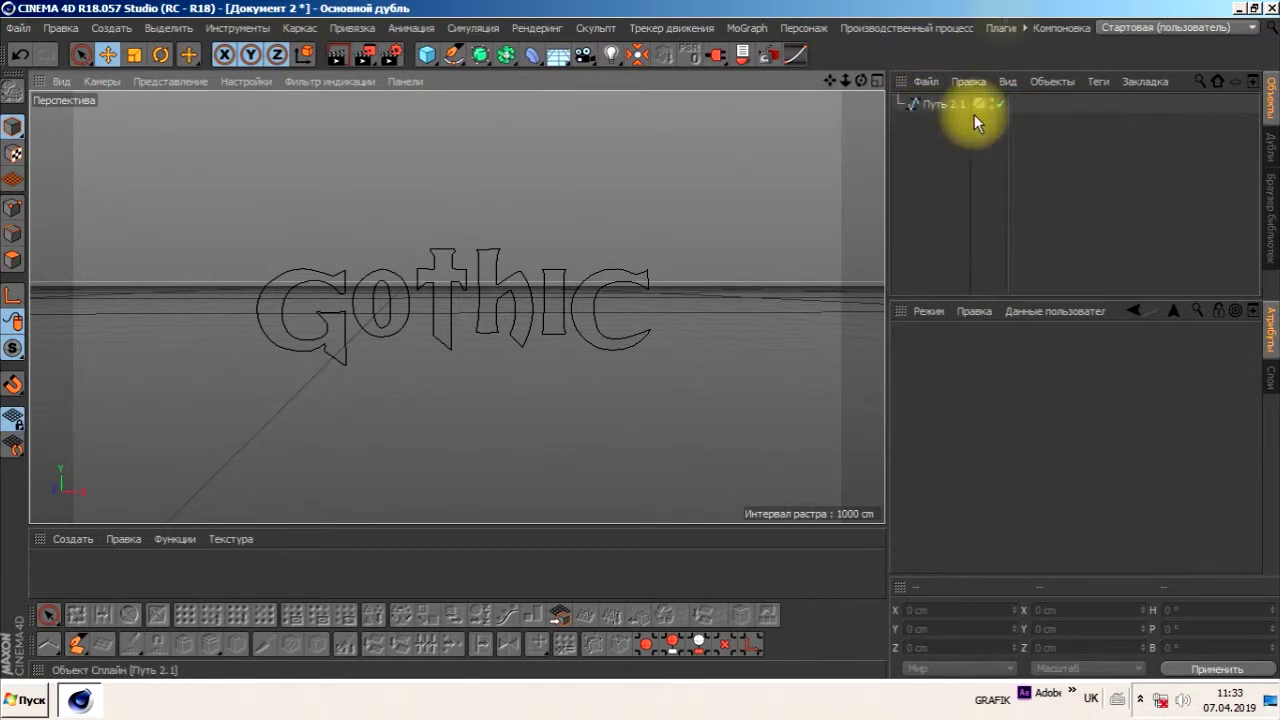
click(1000, 27)
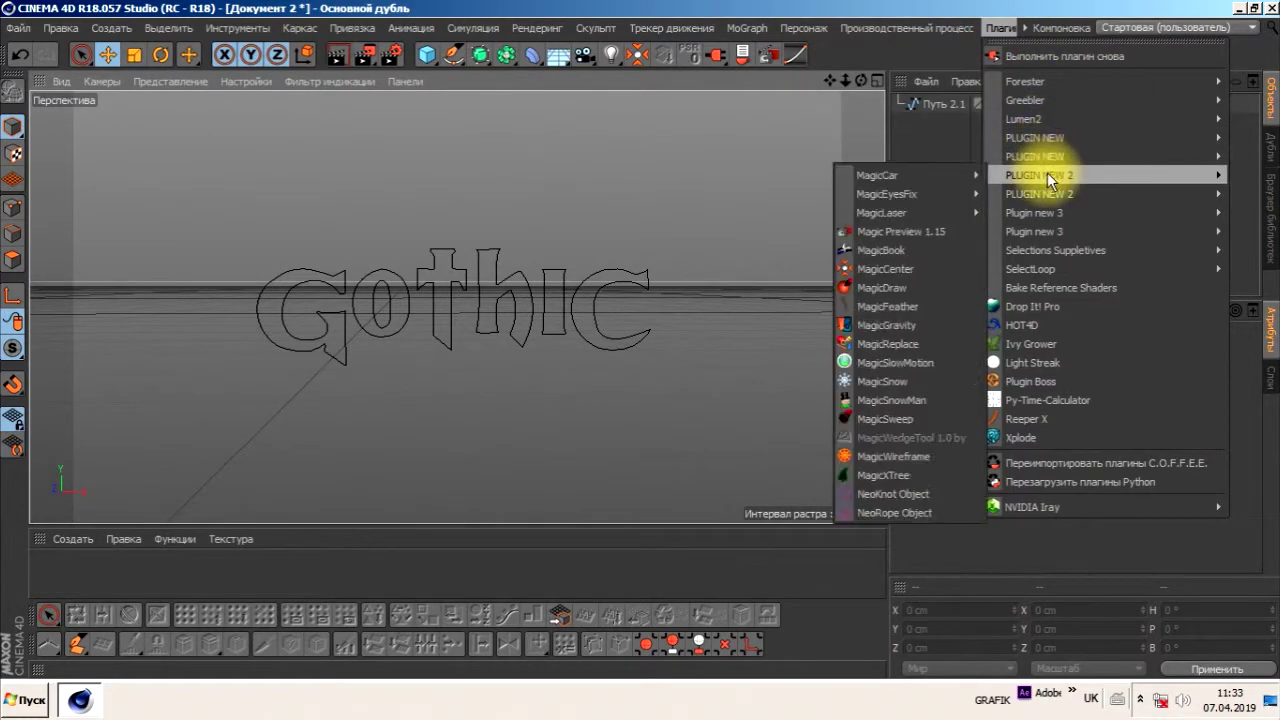
Add MagicLaserCut and MagicLaserShot from the MagicLaser plugins, then slide the shot to Z −366.199 cm.
click(1027, 222)
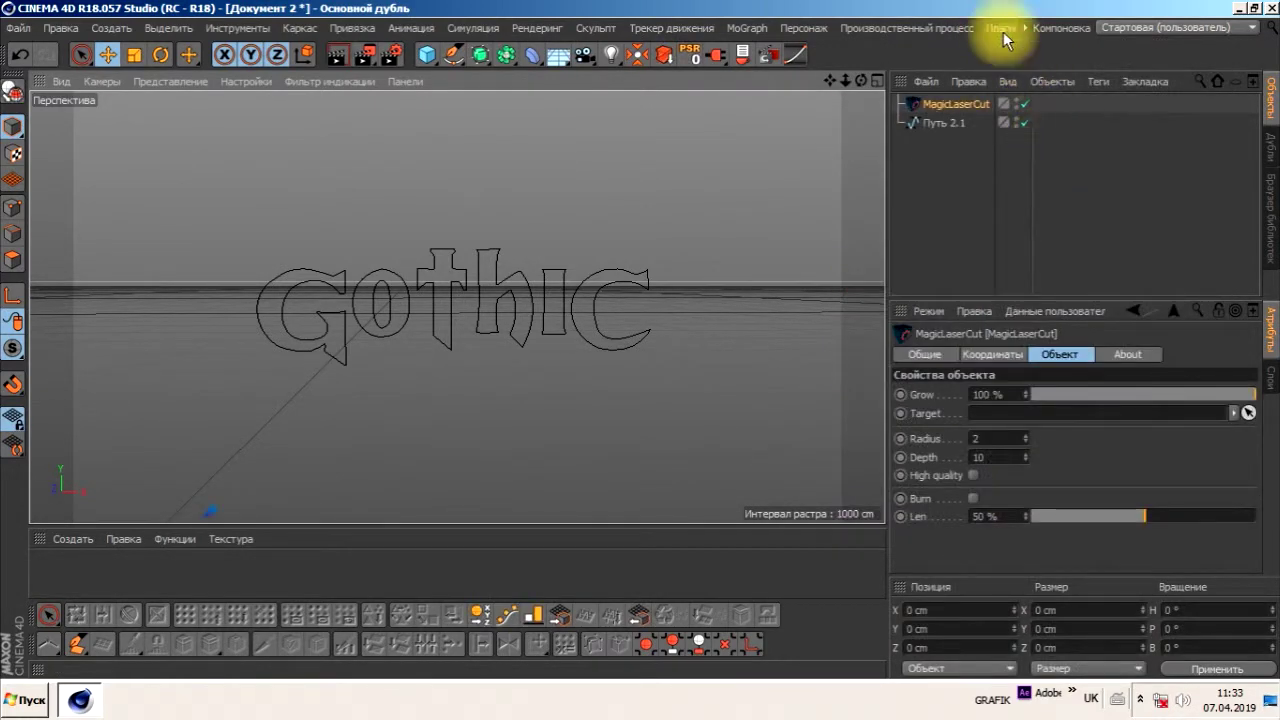
click(1002, 29)
mouse_move(882, 213)
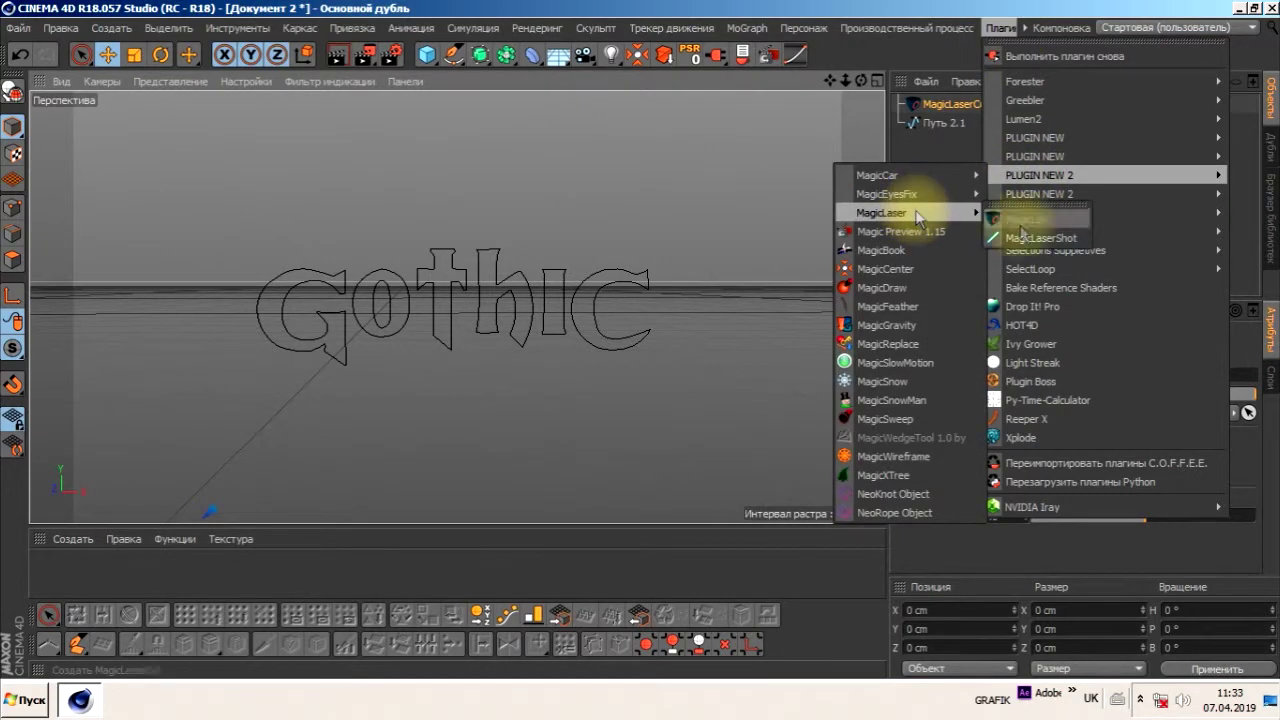
click(1057, 243)
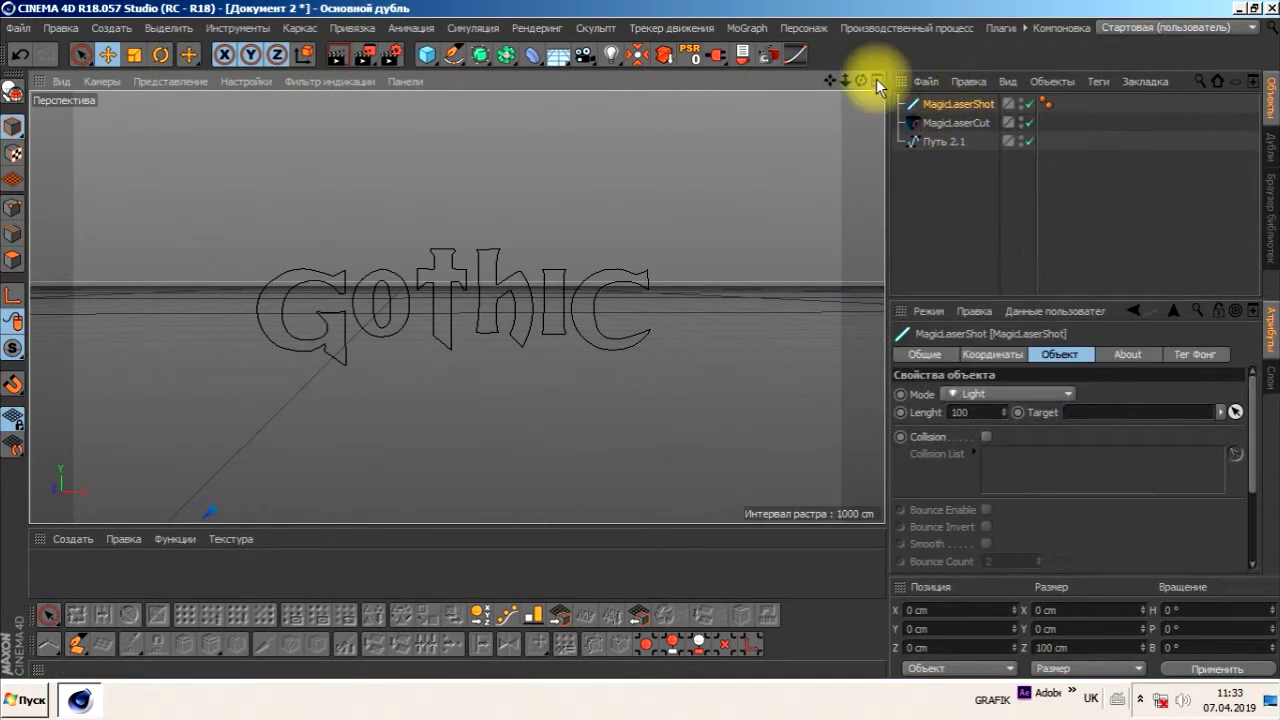
mouse_move(845, 80)
mouse_down()
mouse_move(456, 307)
mouse_move(415, 243)
mouse_up()
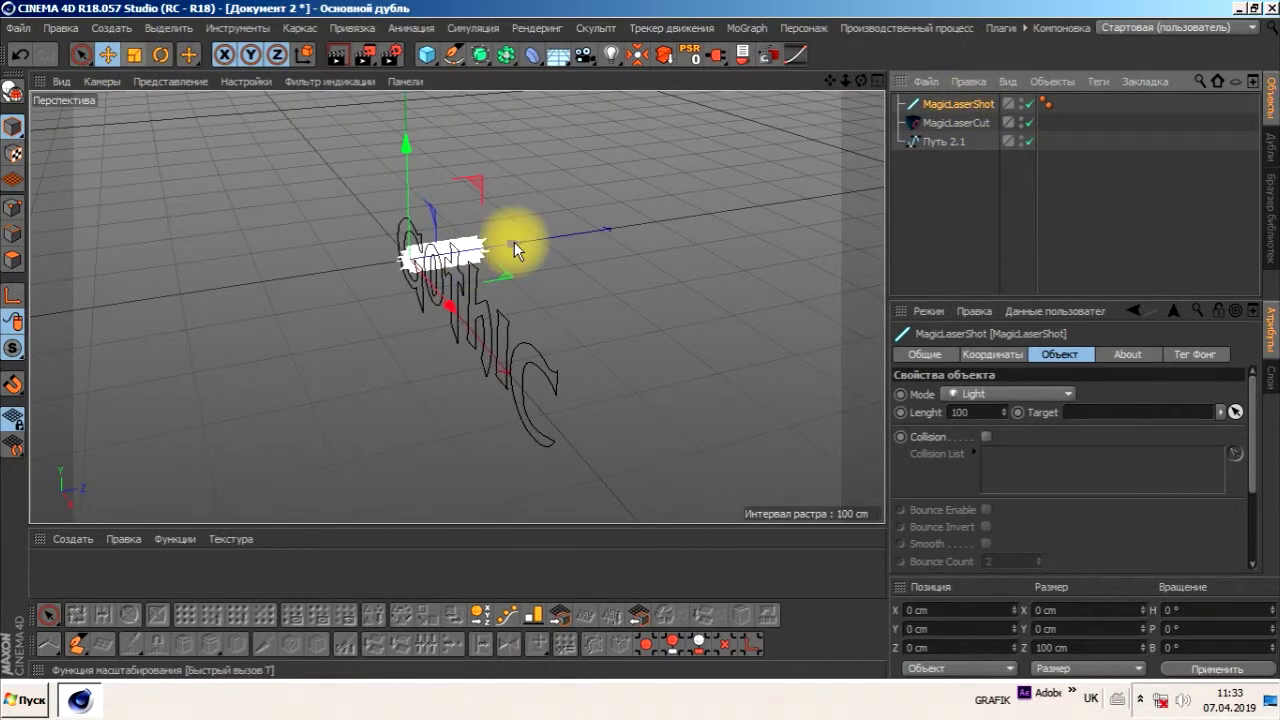
drag(514, 248, 245, 285)
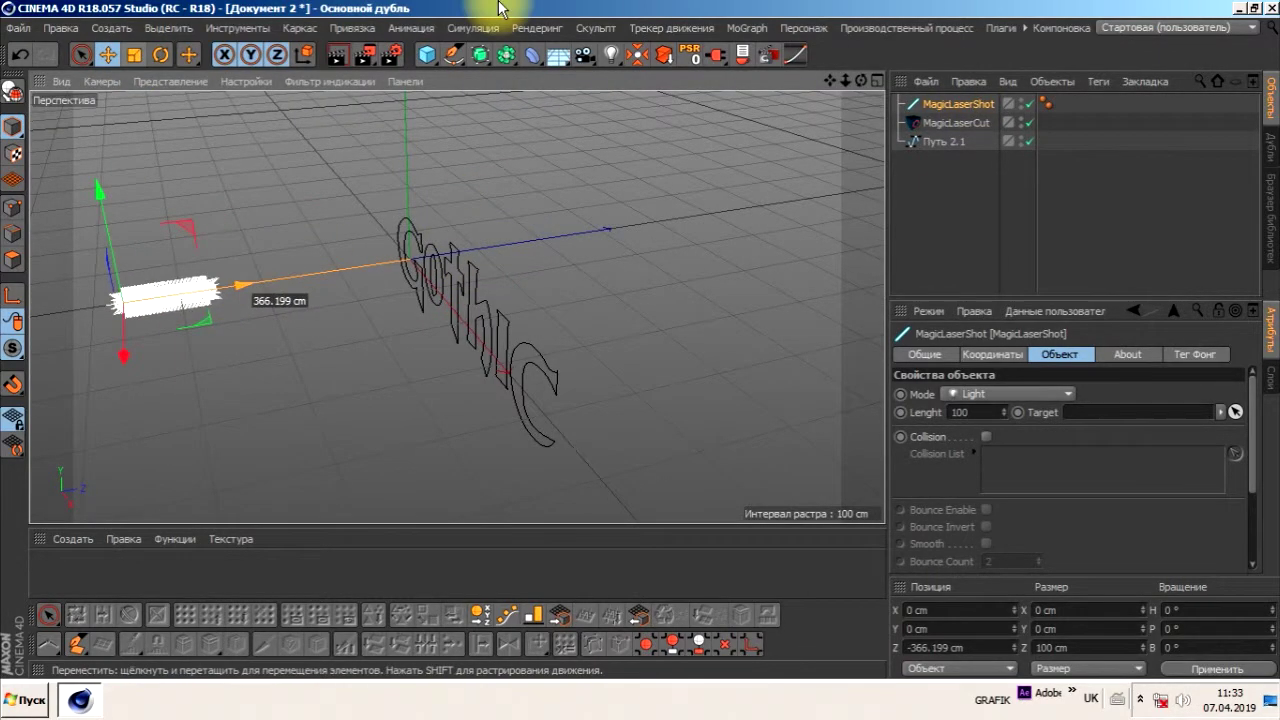
Add a 200 cm cube, then move the Gothic text toward it along Z and shrink it.
click(427, 54)
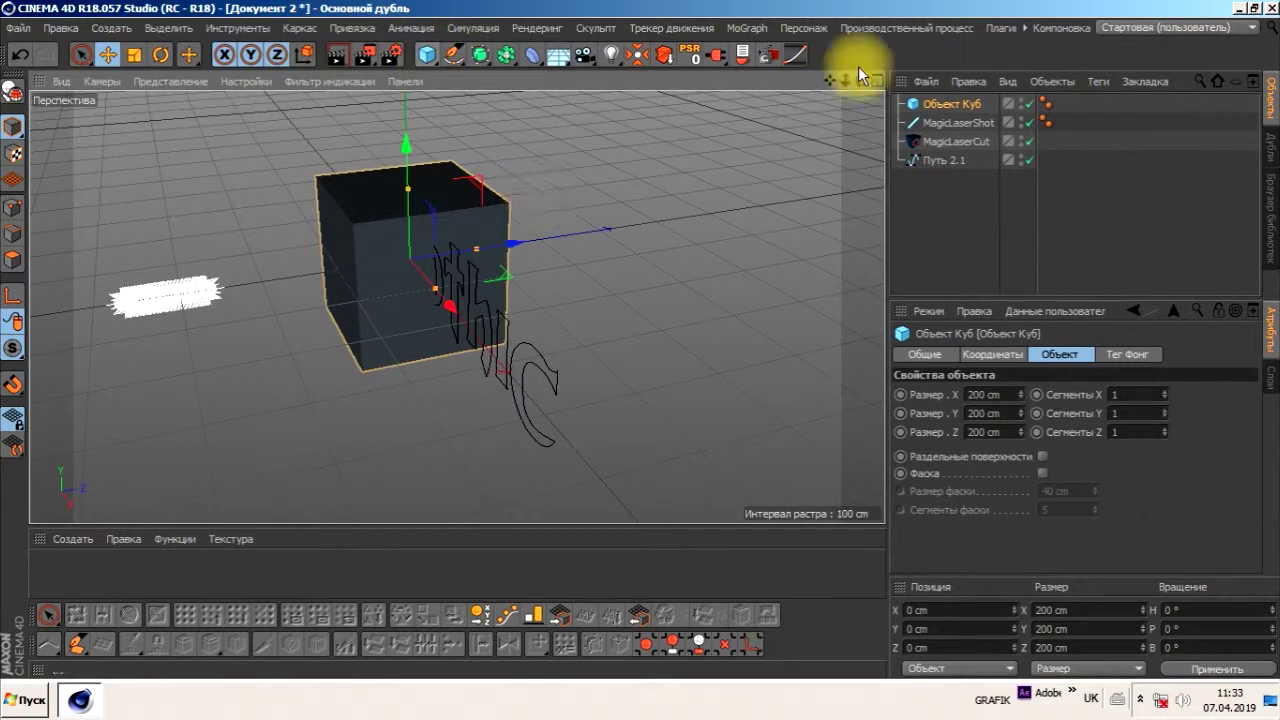
drag(860, 77, 456, 307)
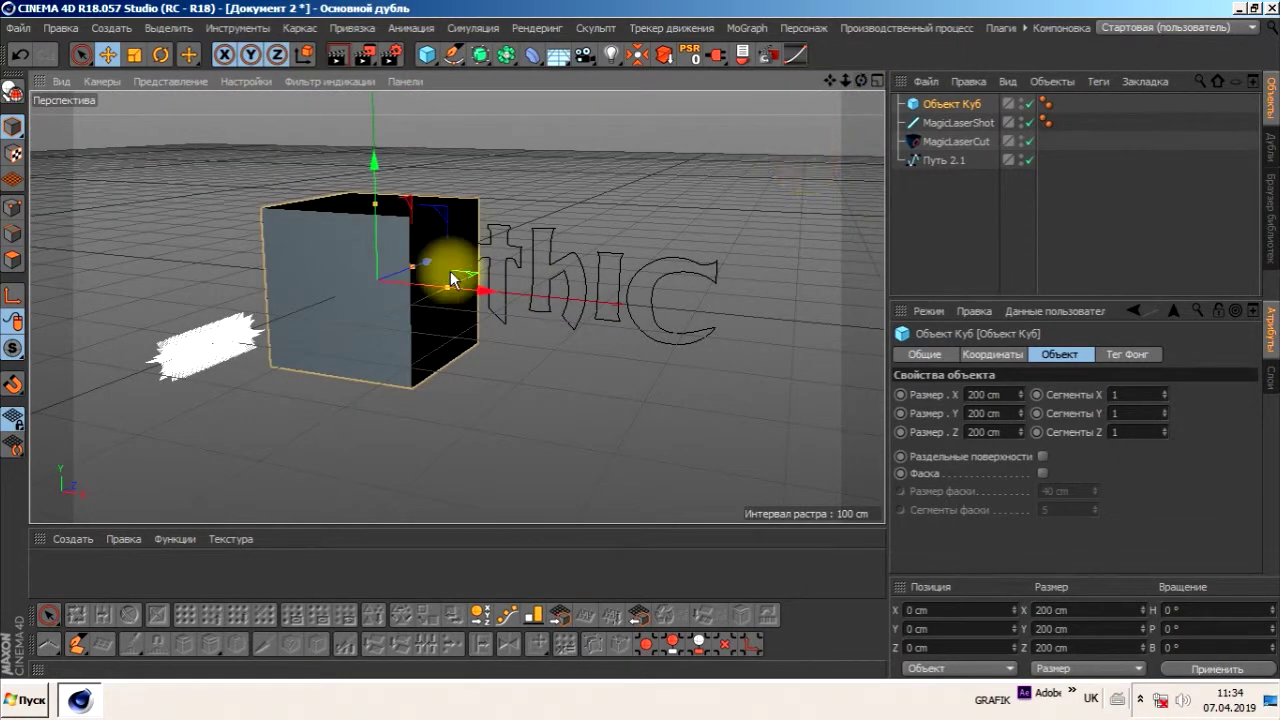
click(954, 160)
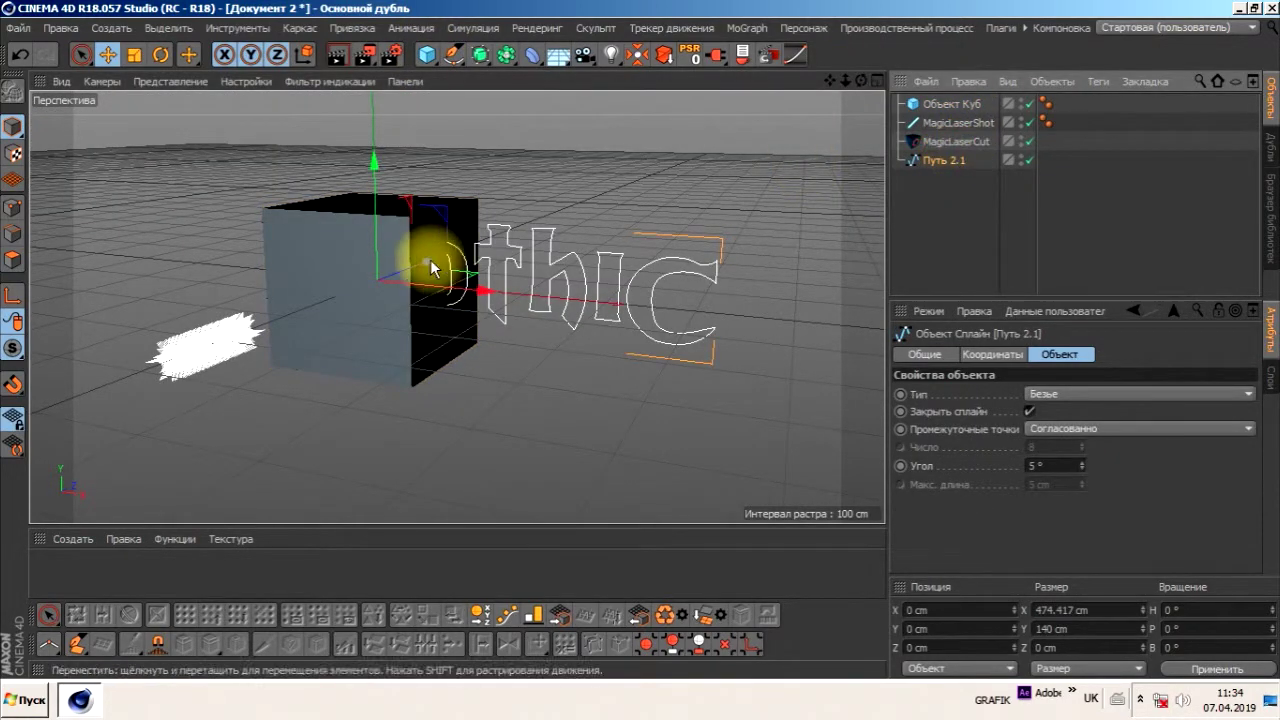
drag(443, 266, 363, 286)
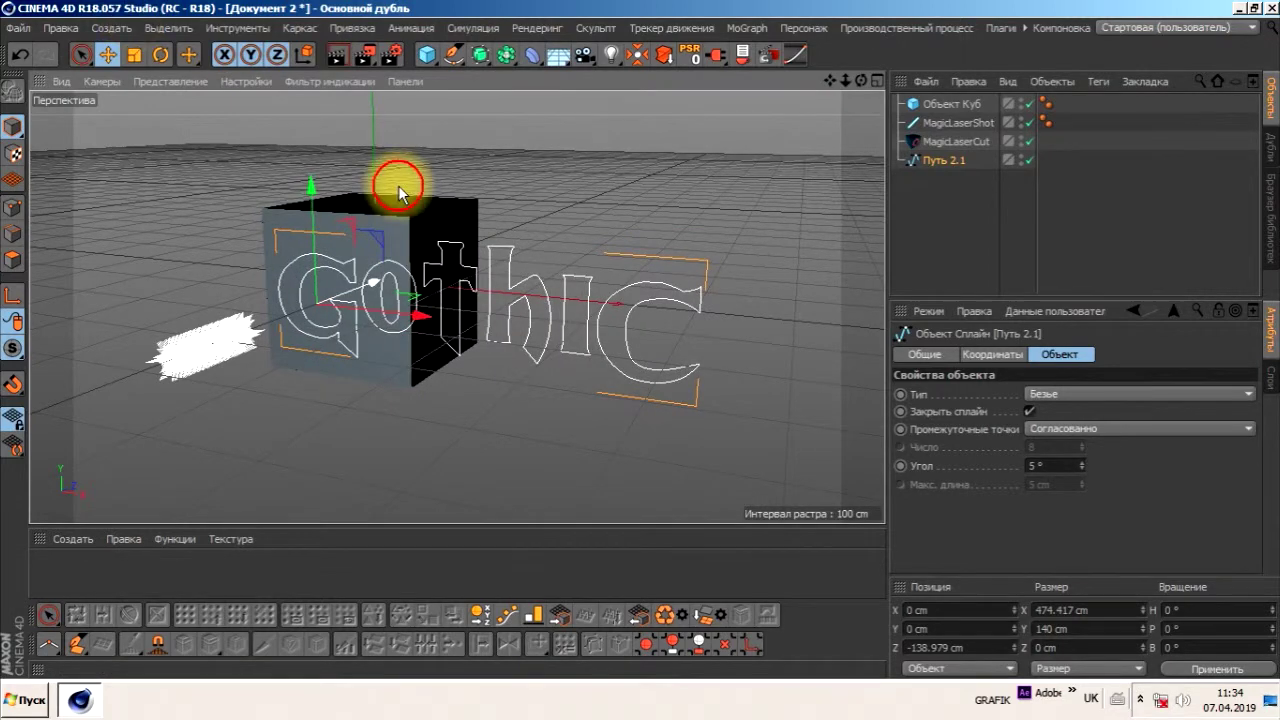
key(t)
mouse_move(776, 189)
mouse_down()
mouse_move(381, 217)
mouse_move(249, 243)
mouse_up()
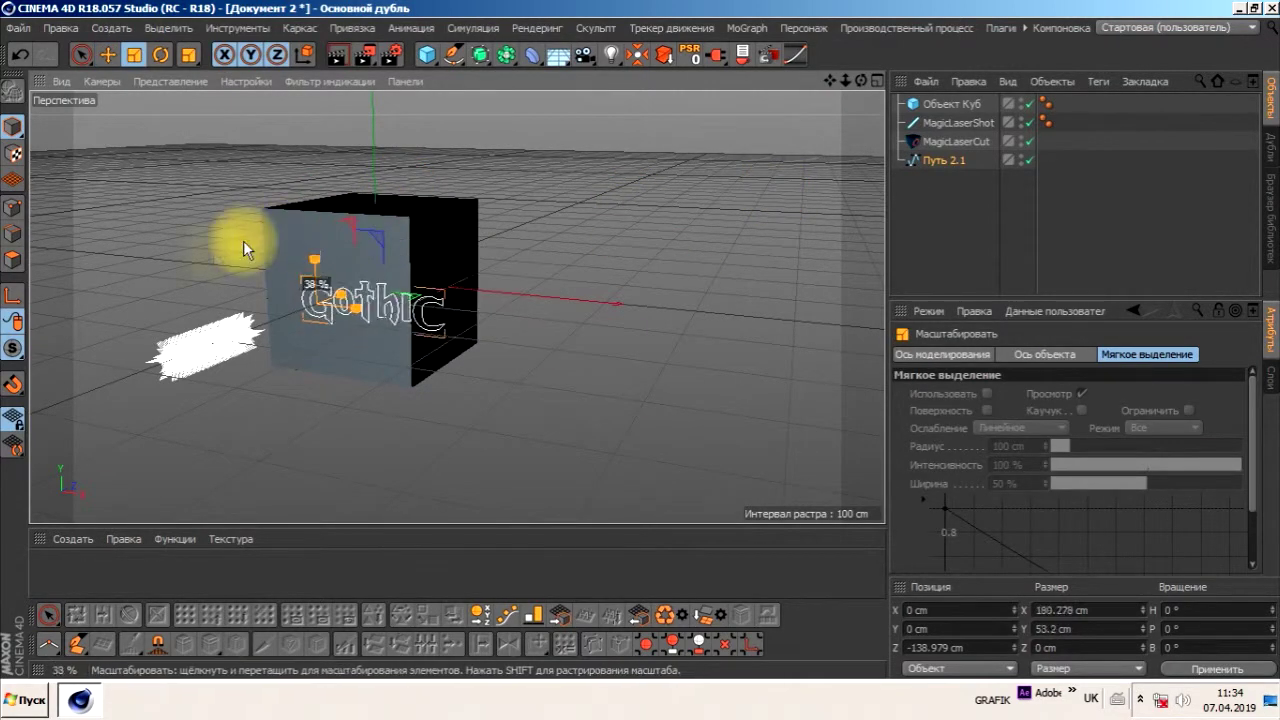
drag(829, 80, 634, 106)
Position the Gothic outline on the cube's front face and nest the Путь 2.1 spline under MagicLaserCut.
key(e)
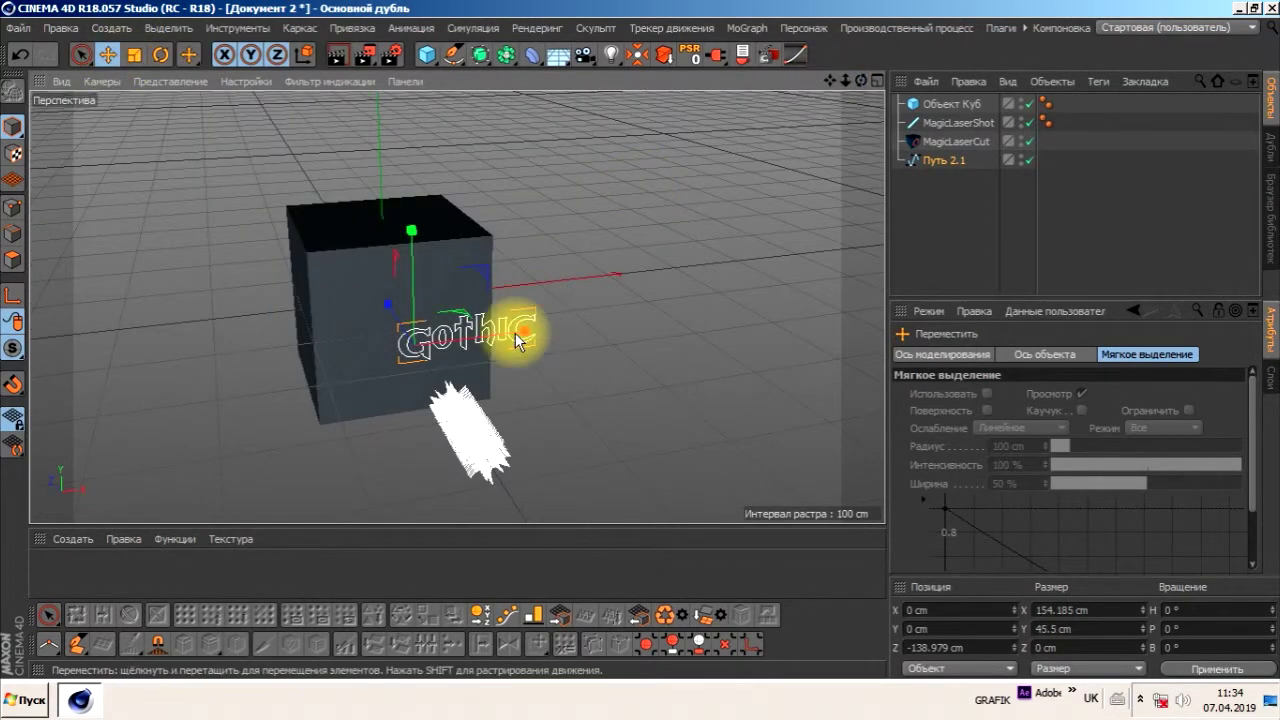
drag(514, 331, 450, 318)
drag(870, 86, 837, 106)
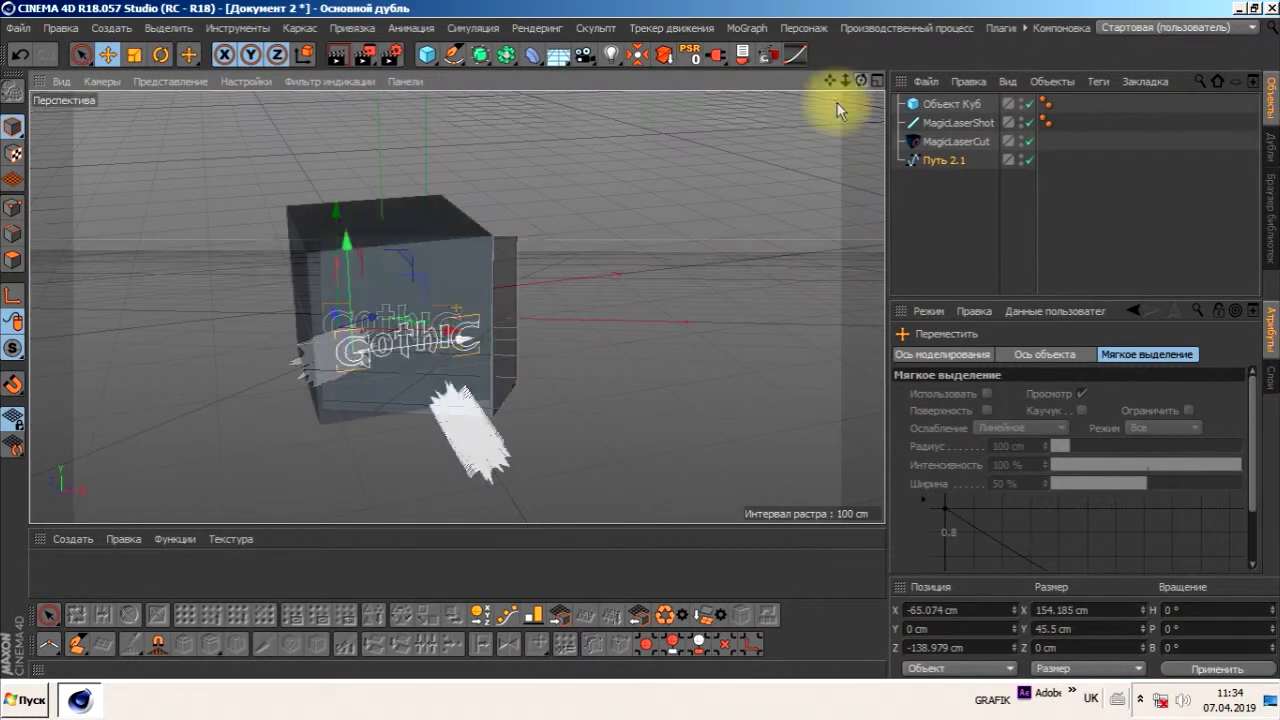
drag(480, 263, 506, 256)
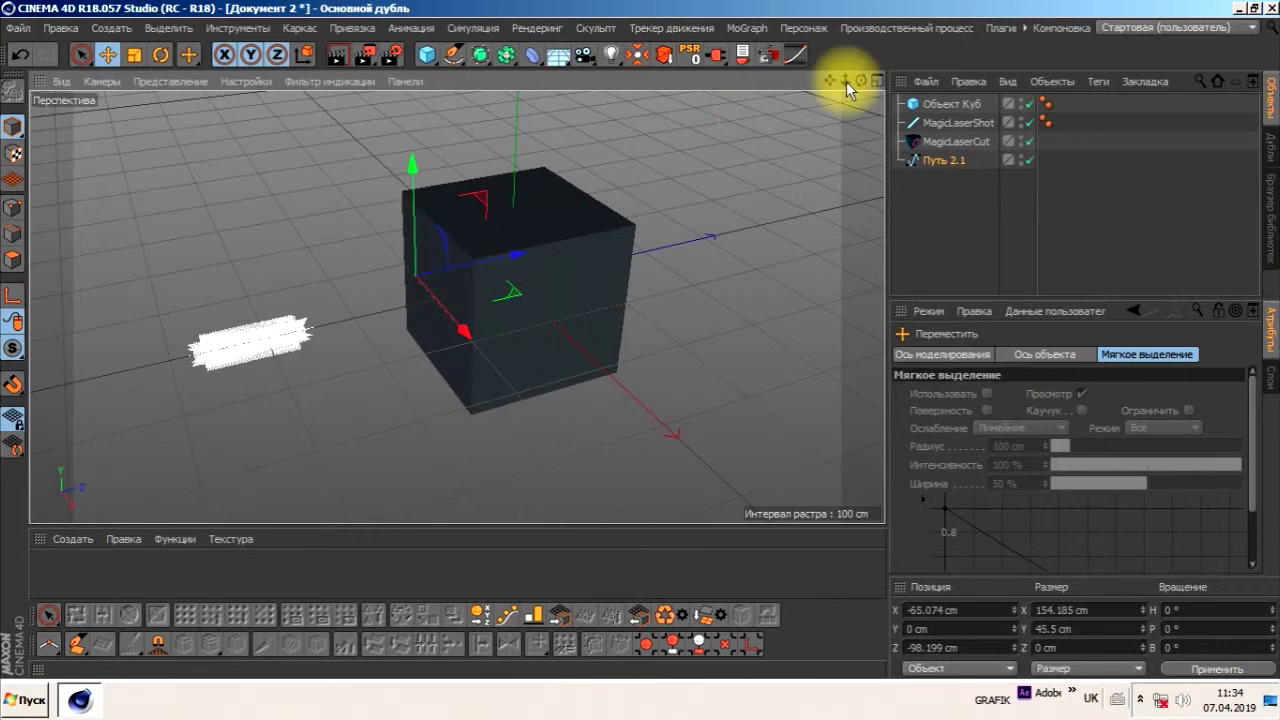
drag(846, 80, 870, 95)
drag(487, 247, 480, 238)
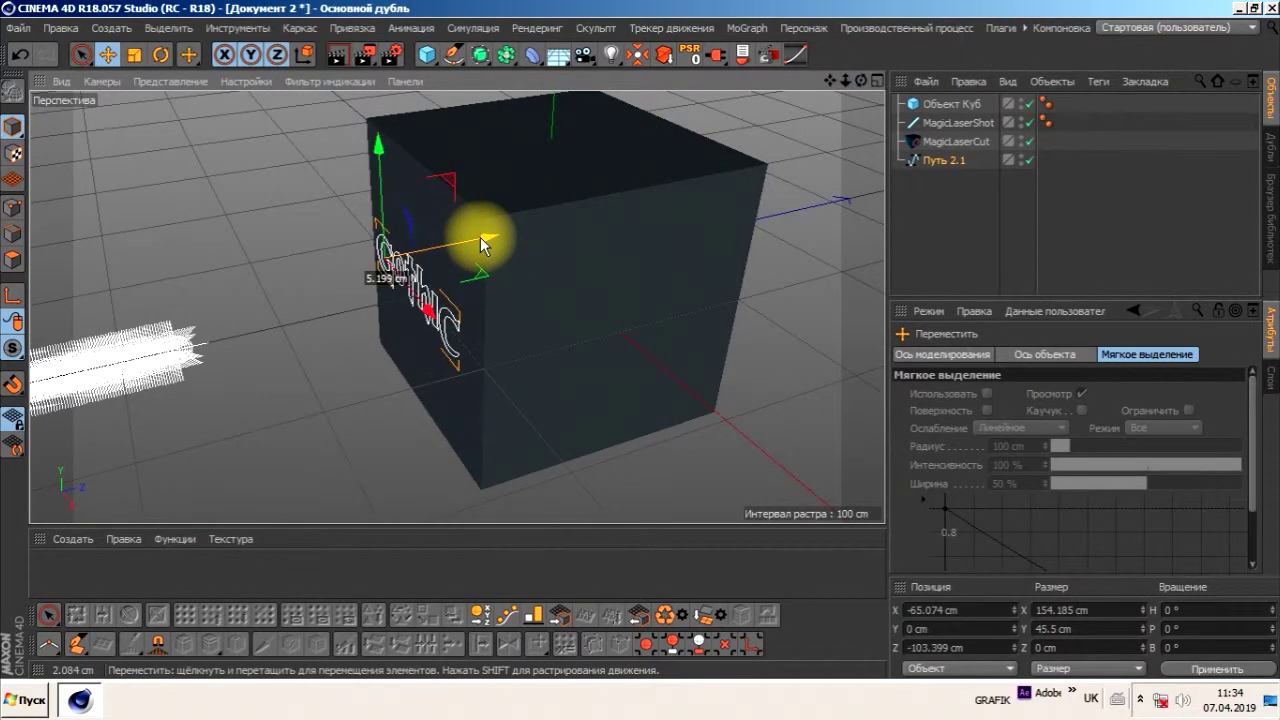
drag(860, 80, 880, 85)
alt+drag(455, 307, 494, 200)
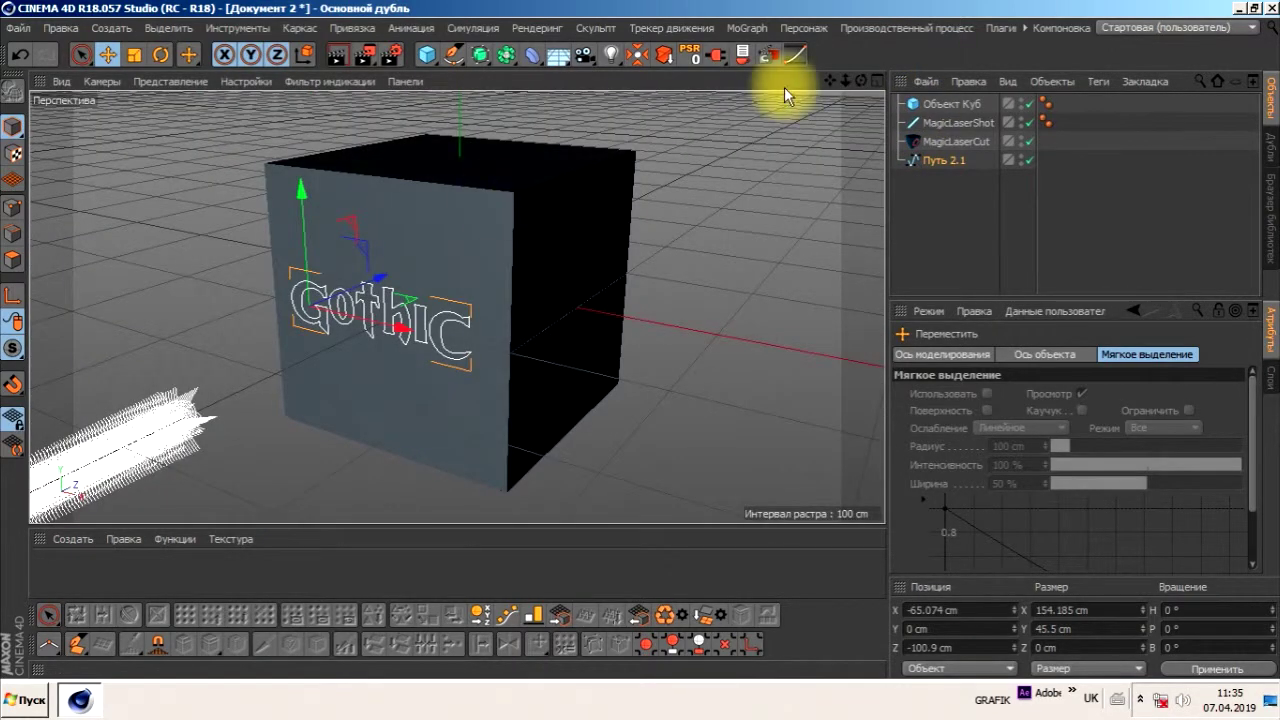
drag(863, 76, 875, 82)
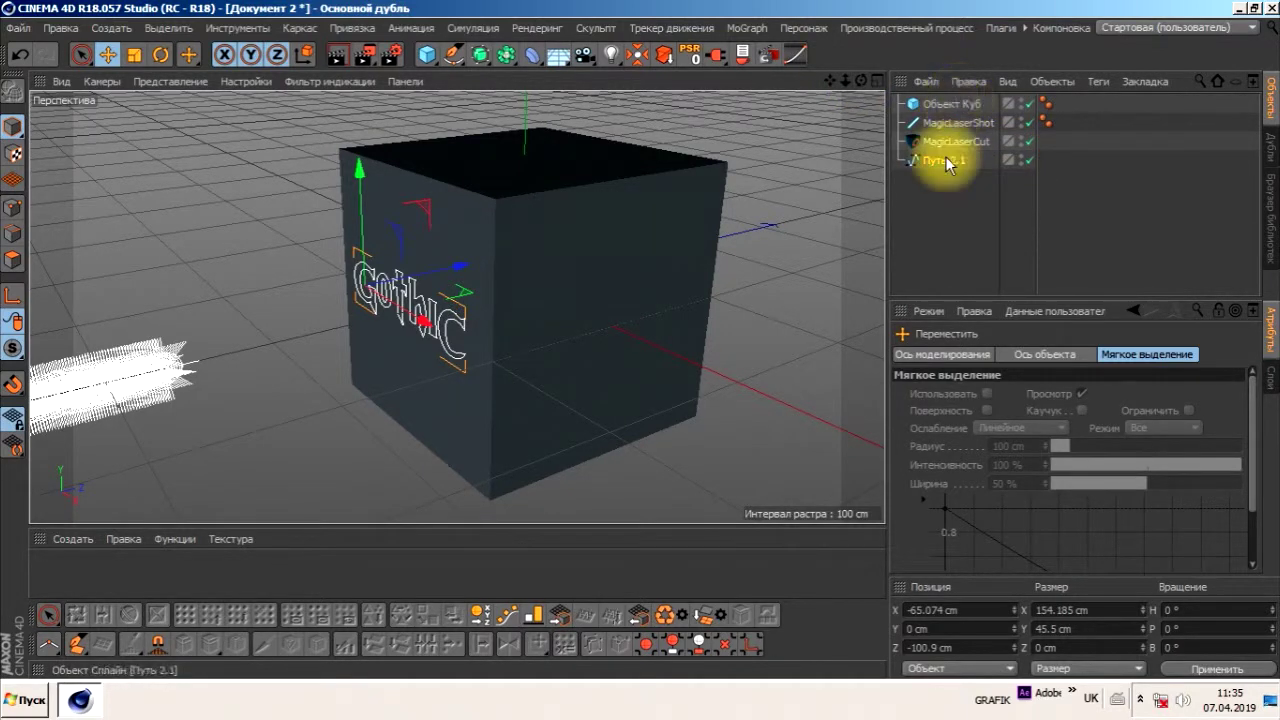
mouse_move(945, 160)
mouse_down()
mouse_move(955, 141)
mouse_move(945, 150)
mouse_up()
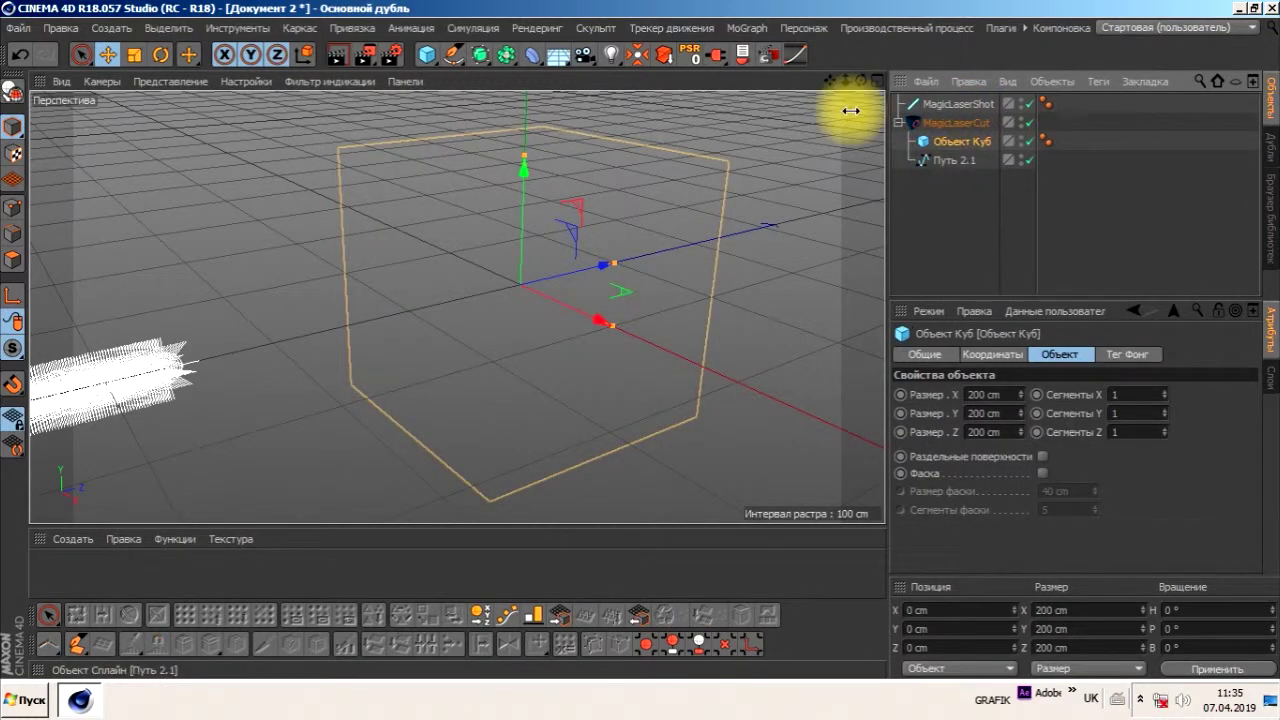
Order Путь 2.1 above the cube under MagicLaserCut and lower the cut Depth from 10 to 8.
click(953, 123)
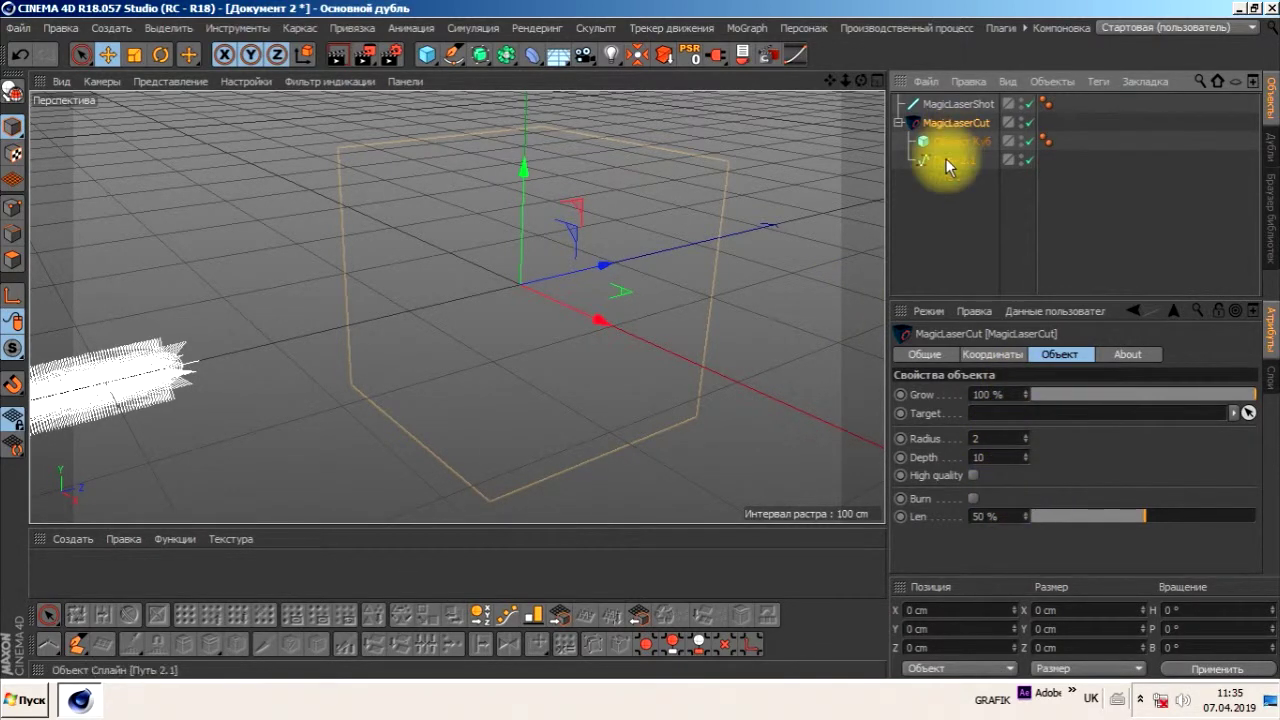
drag(945, 158, 956, 133)
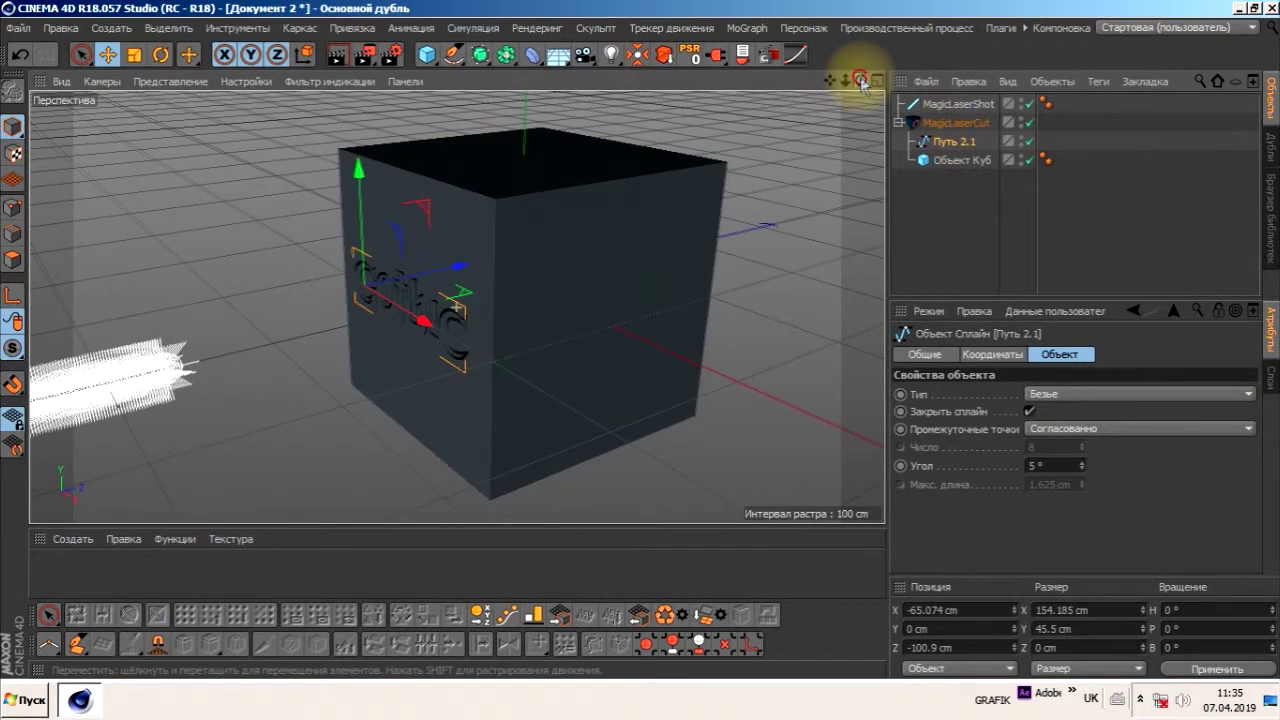
mouse_move(861, 80)
mouse_down()
mouse_move(830, 82)
mouse_move(895, 80)
mouse_move(849, 77)
mouse_move(885, 80)
mouse_move(870, 80)
mouse_up()
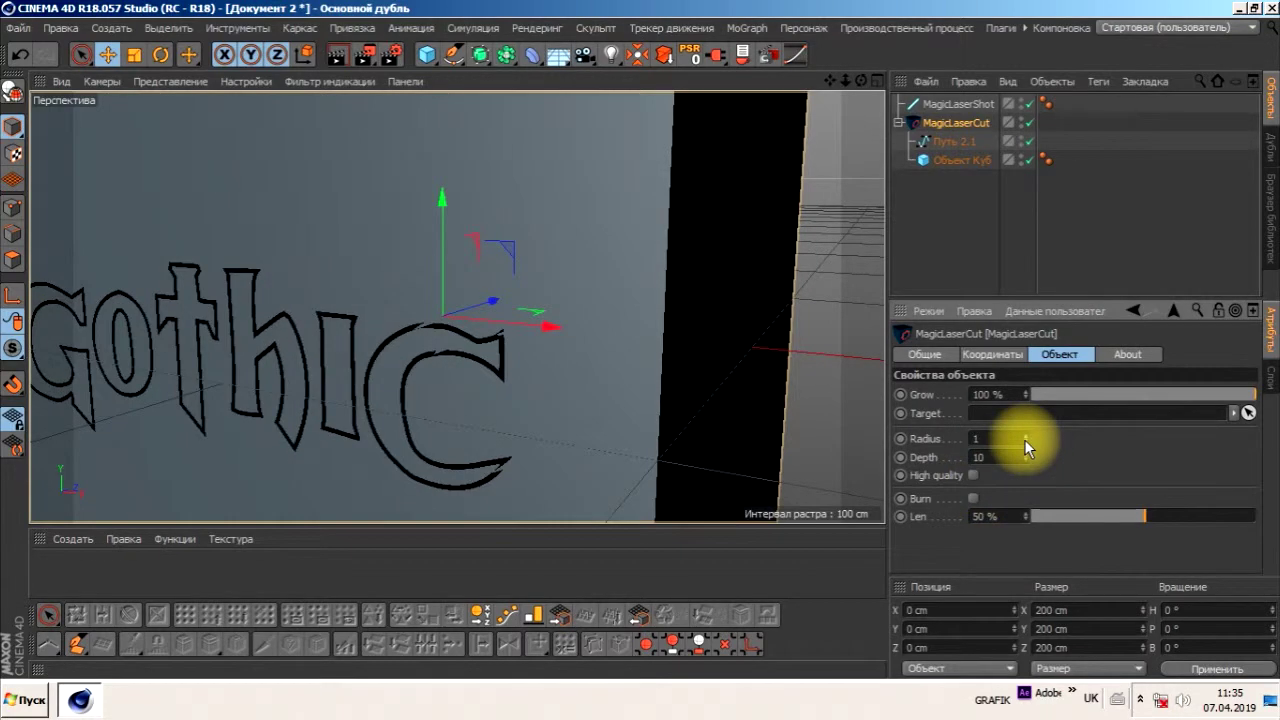
drag(1024, 459, 1025, 461)
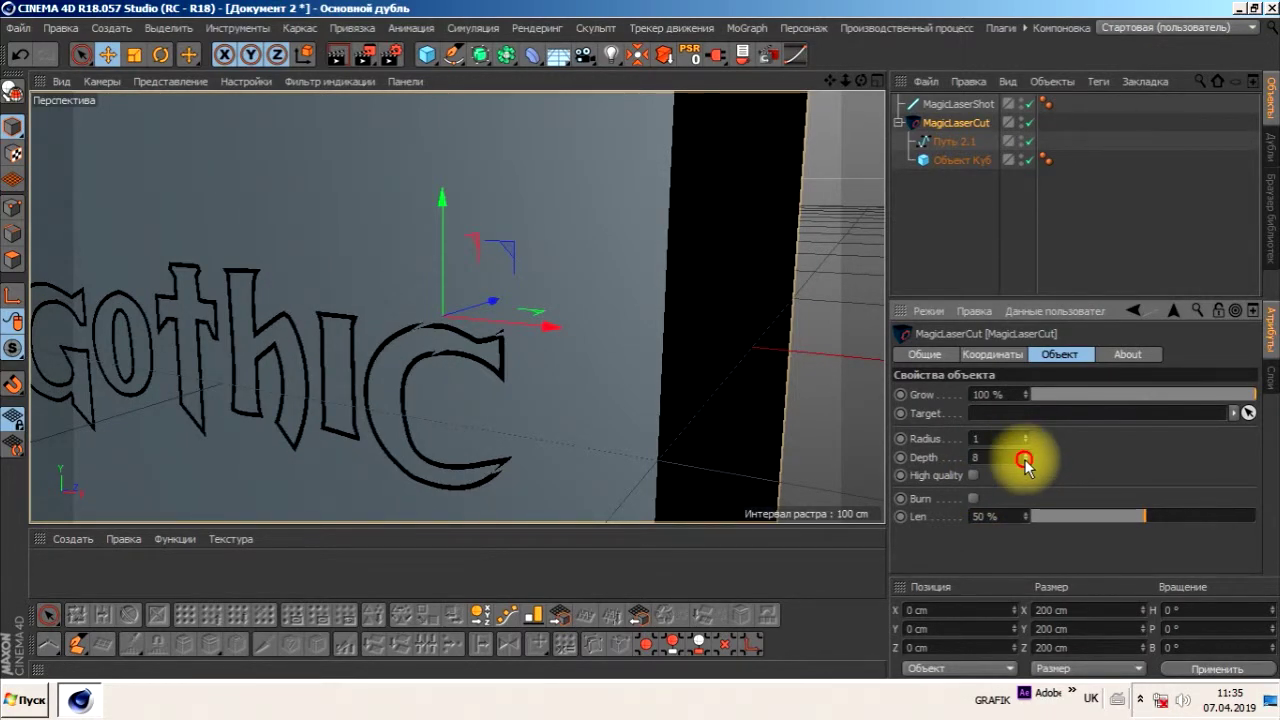
drag(846, 77, 456, 307)
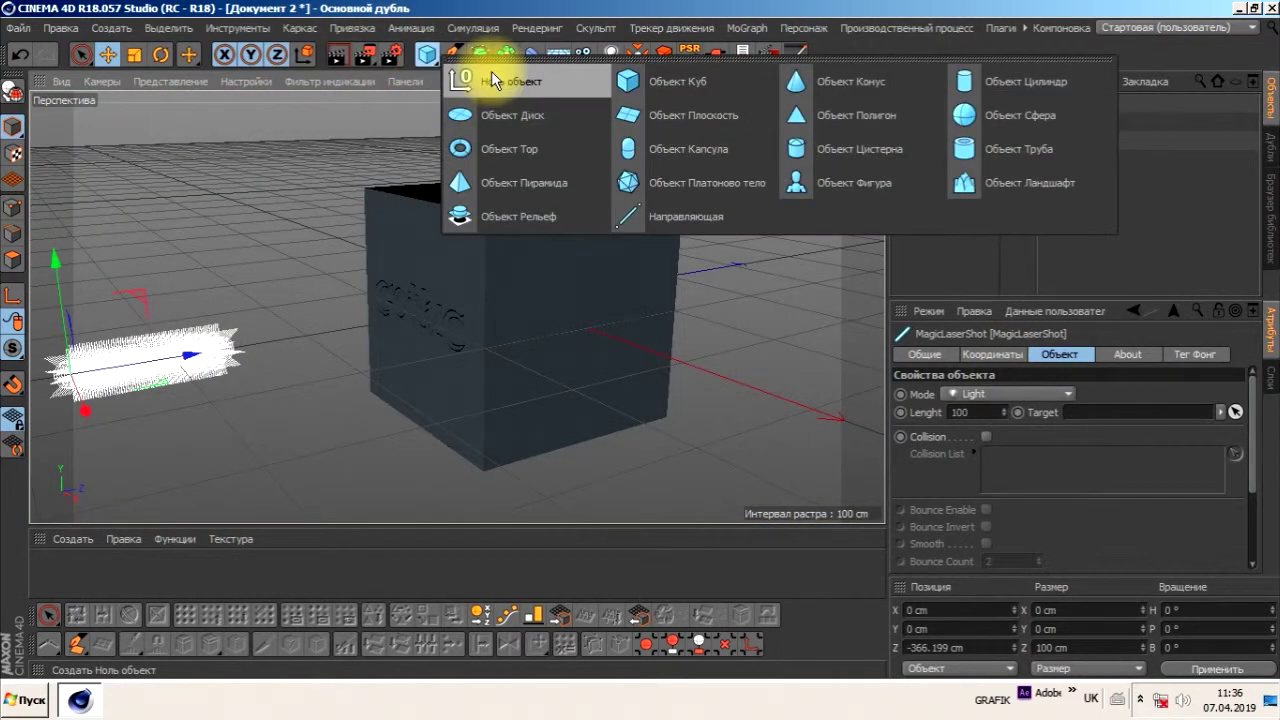
Add a sphere, move it out of the cube along Z, and set its Radius to 1 cm.
drag(430, 61, 968, 116)
drag(593, 287, 346, 310)
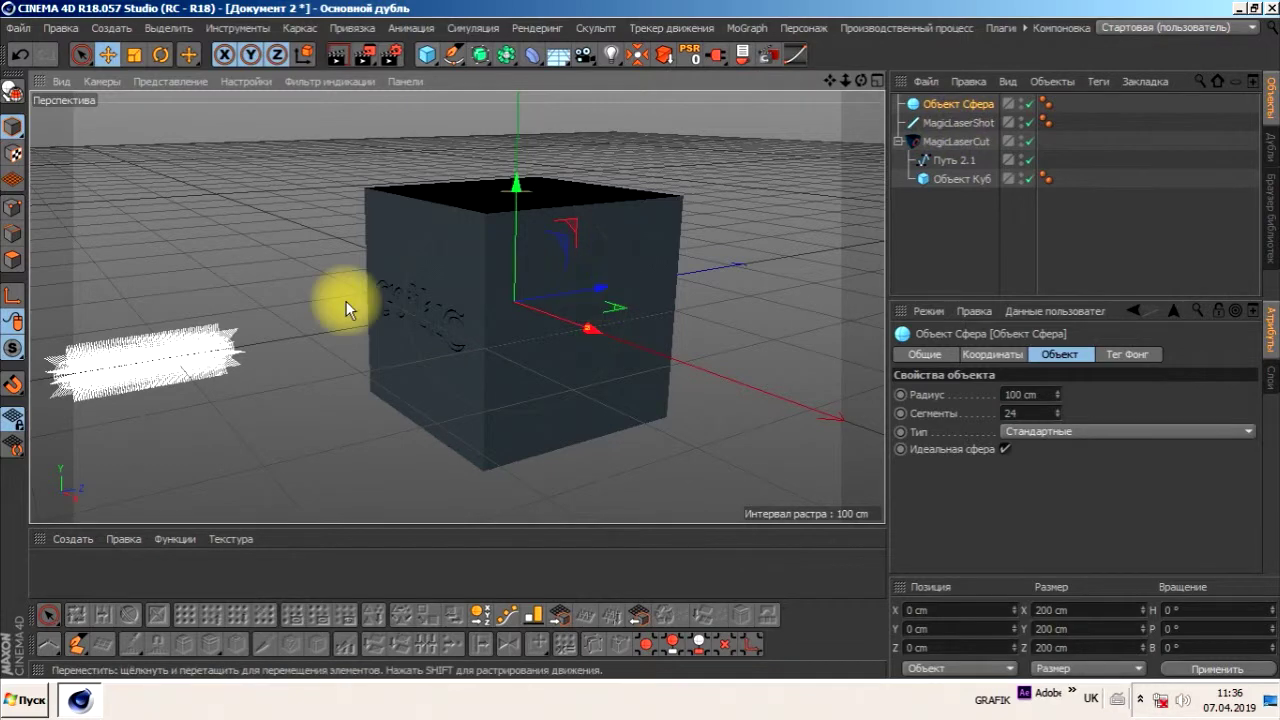
click(134, 54)
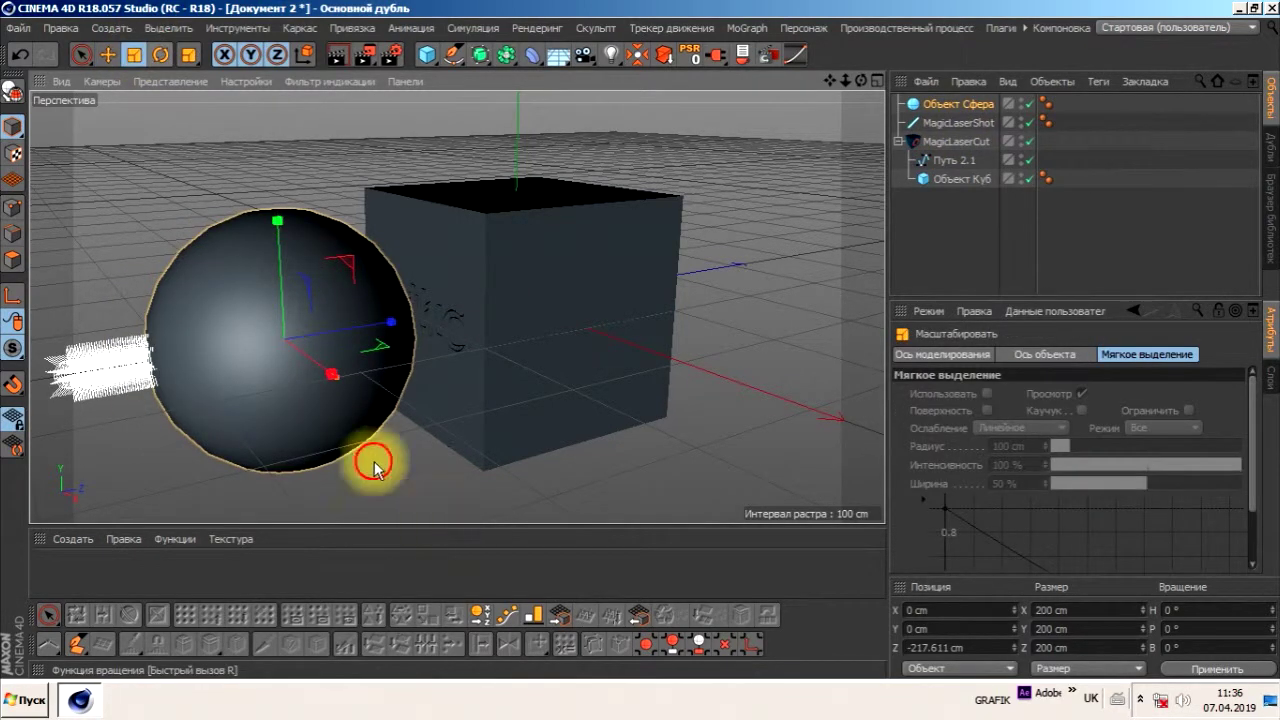
drag(114, 443, 5, 455)
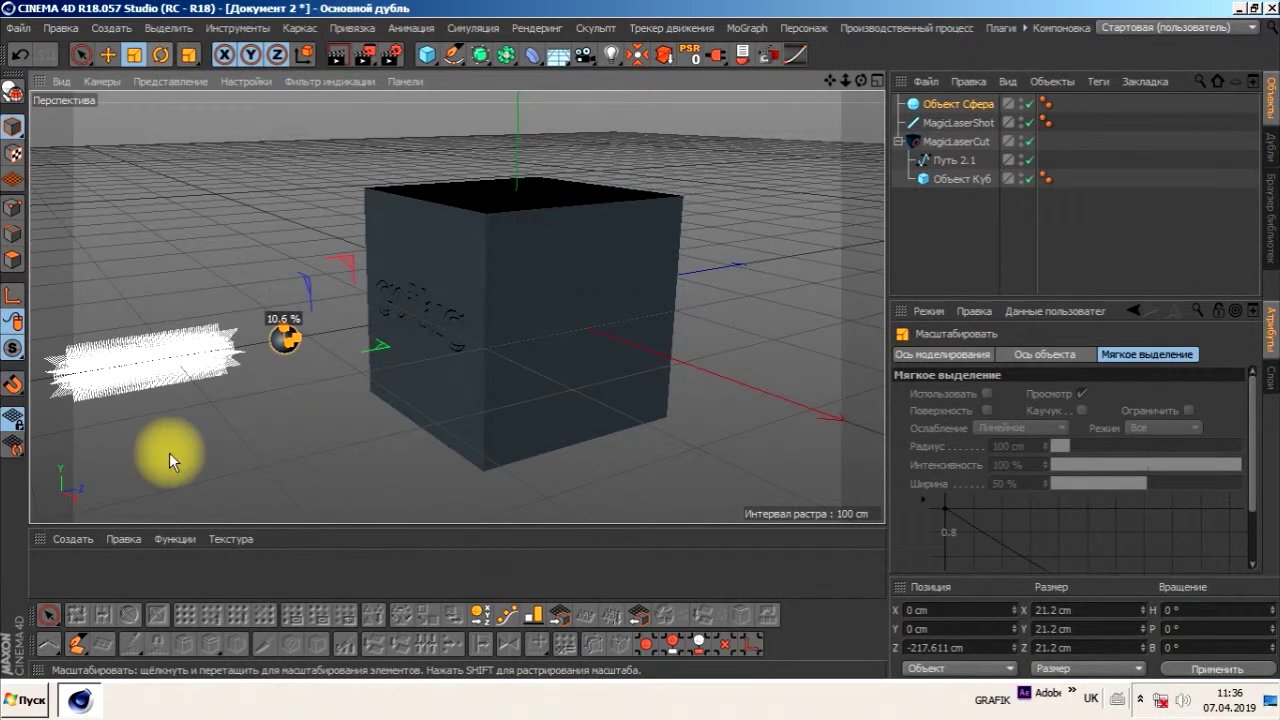
drag(291, 443, 129, 451)
click(932, 104)
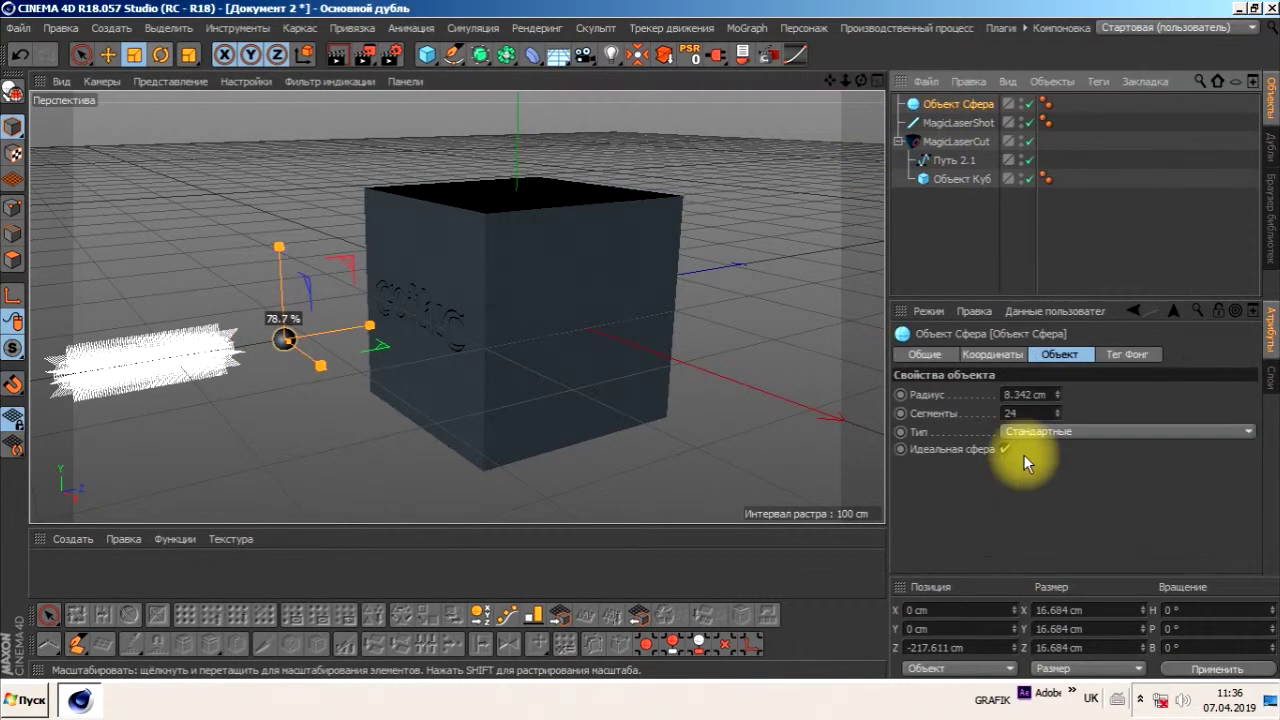
double_click(1073, 386)
text(1)
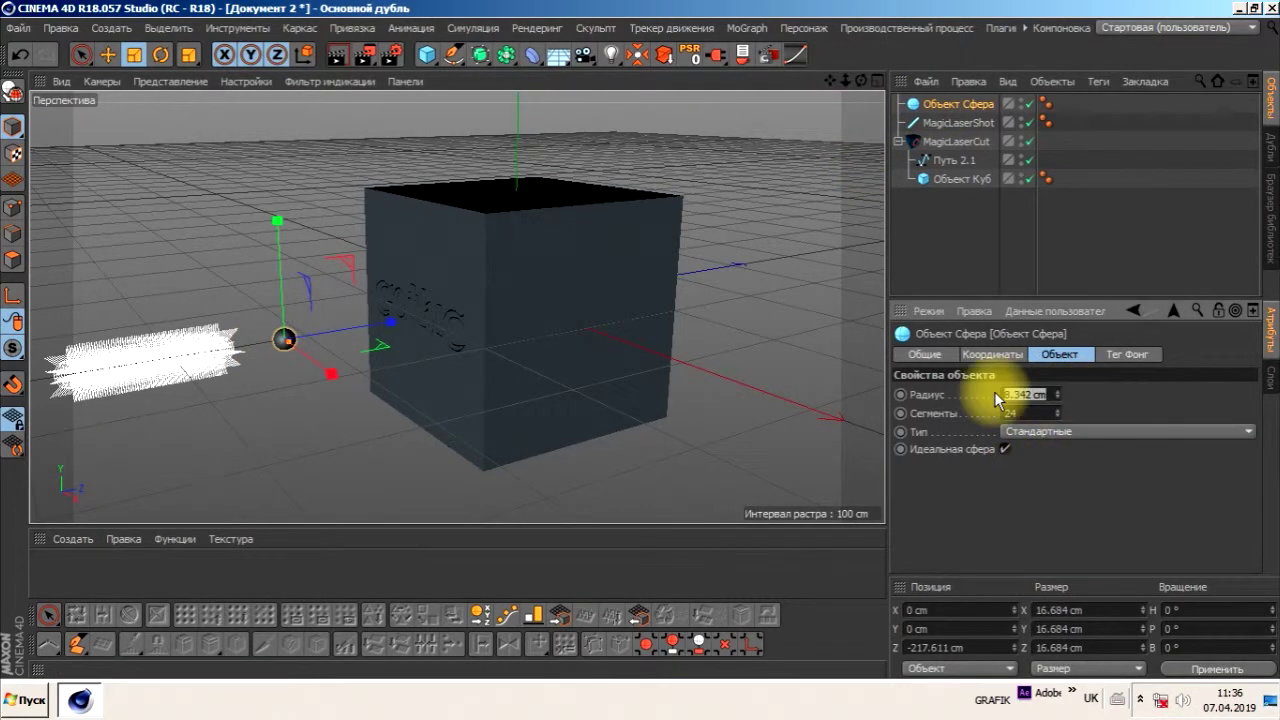
click(1034, 474)
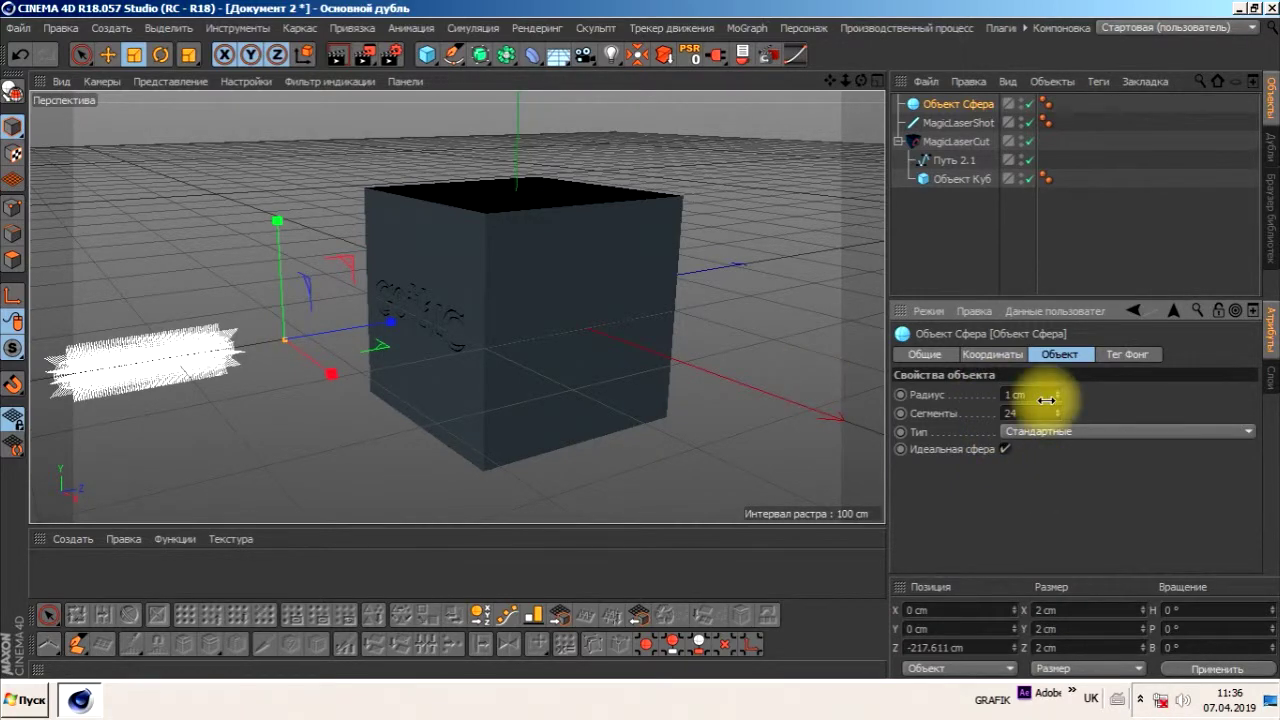
scroll(457, 308, up, 2)
scroll(457, 308, up, 3)
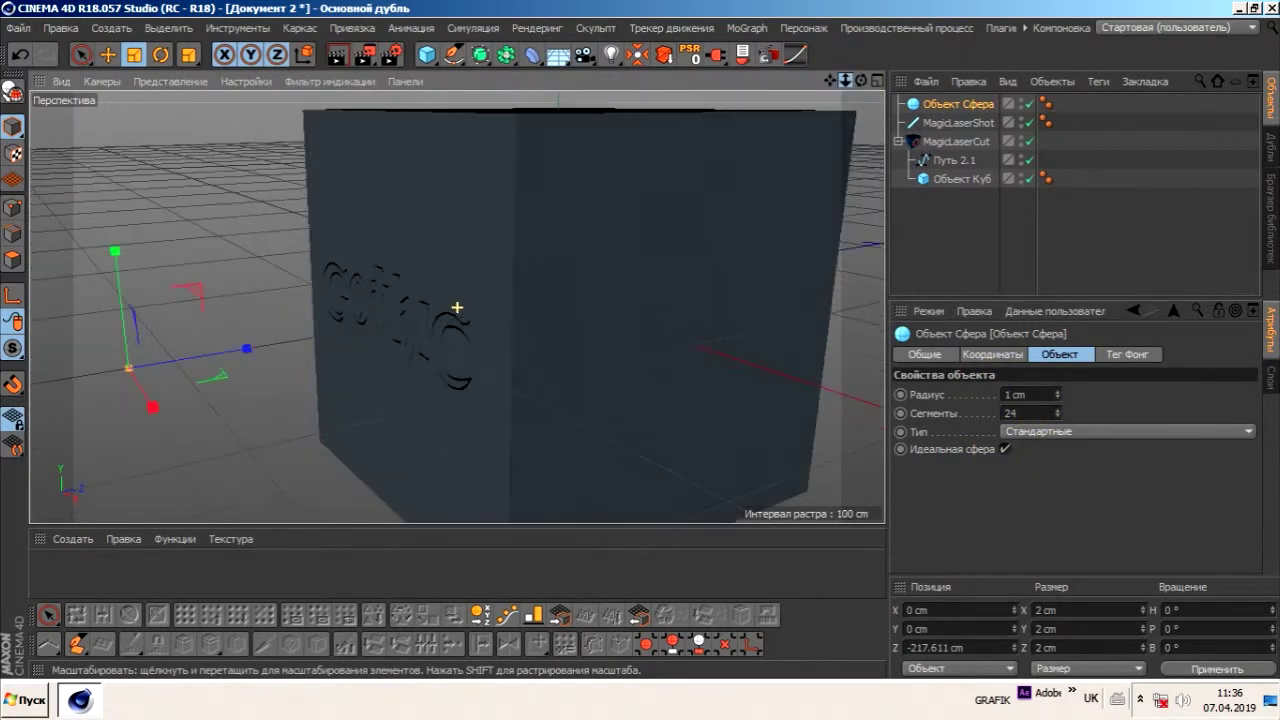
Assign the sphere as MagicLaserCut's Target and view the cube's front face.
click(952, 145)
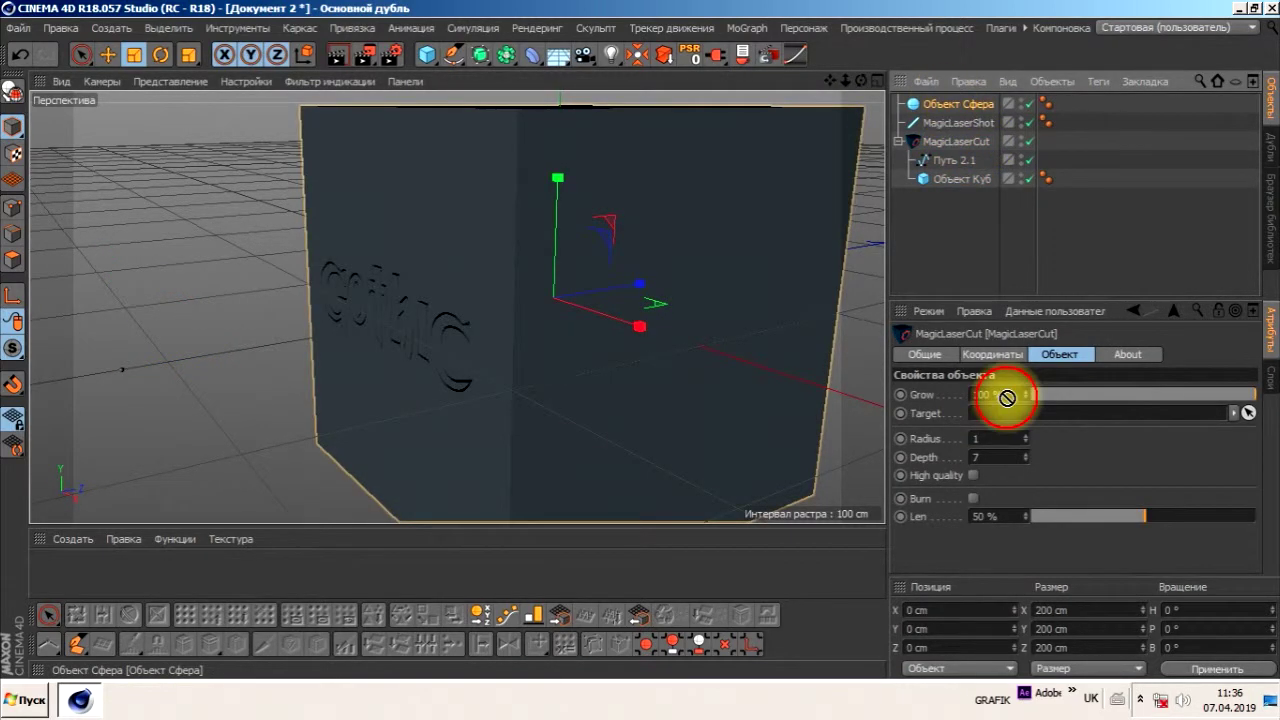
drag(943, 112, 975, 408)
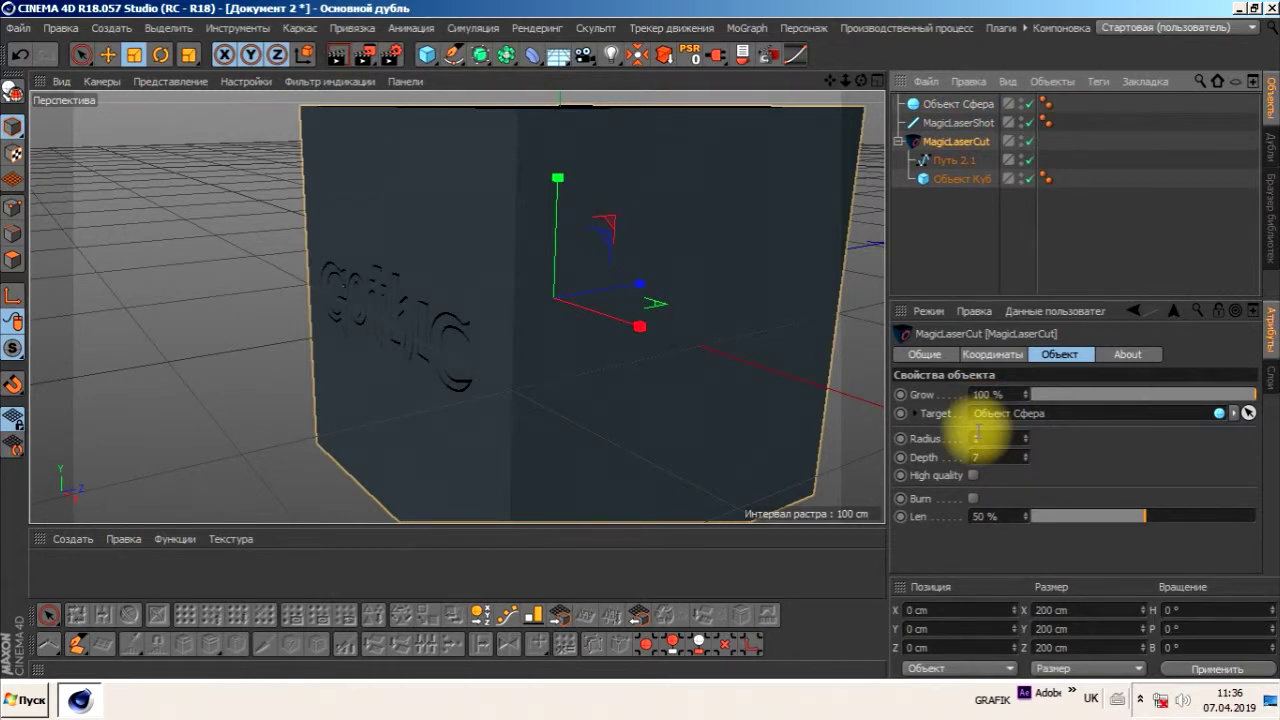
drag(861, 80, 820, 84)
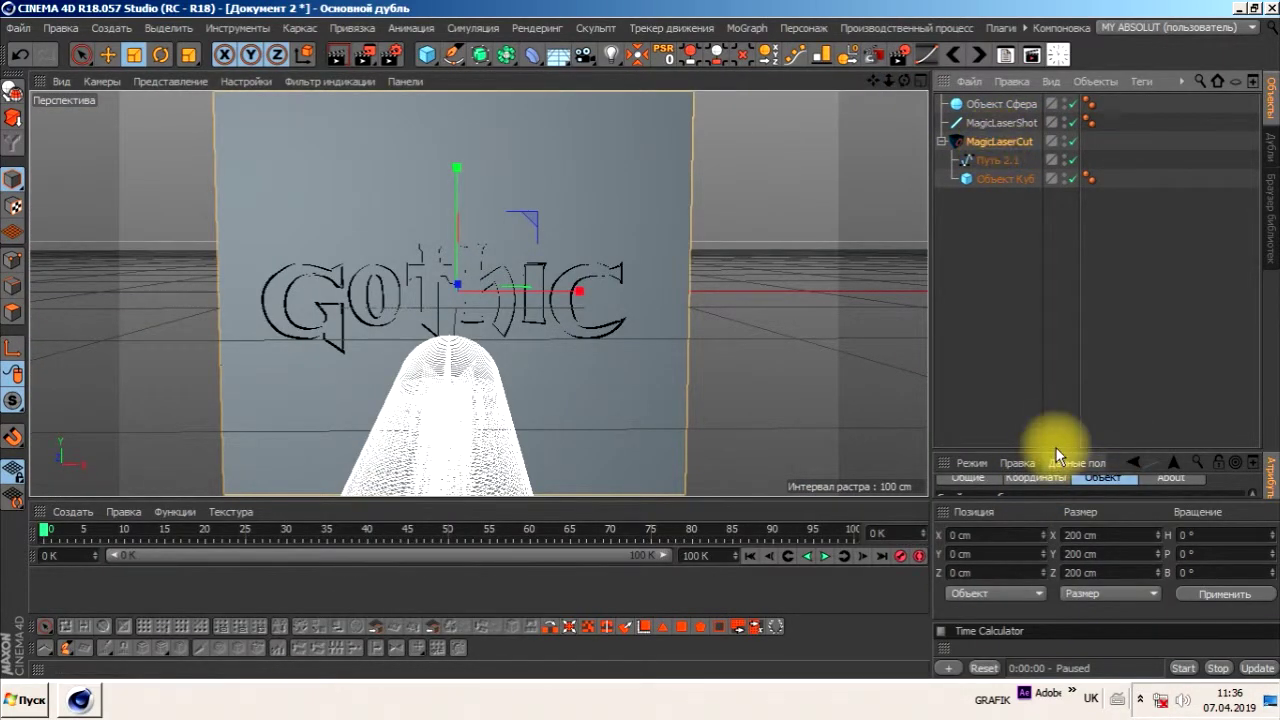
Set Grow to 0% and keyframe it on frame 0, then drag Grow to 100% at frame 80.
drag(1052, 452, 1045, 218)
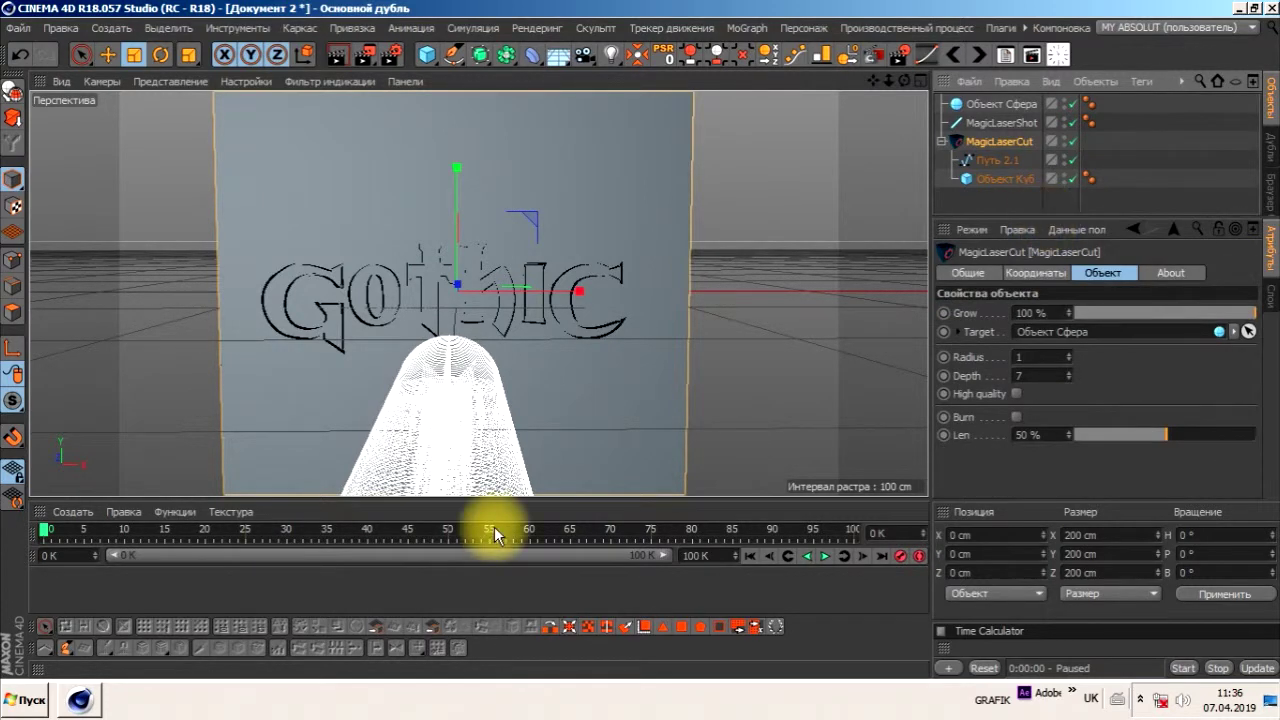
mouse_move(1252, 318)
mouse_down()
mouse_move(1093, 320)
mouse_move(1246, 320)
mouse_move(1274, 305)
mouse_up()
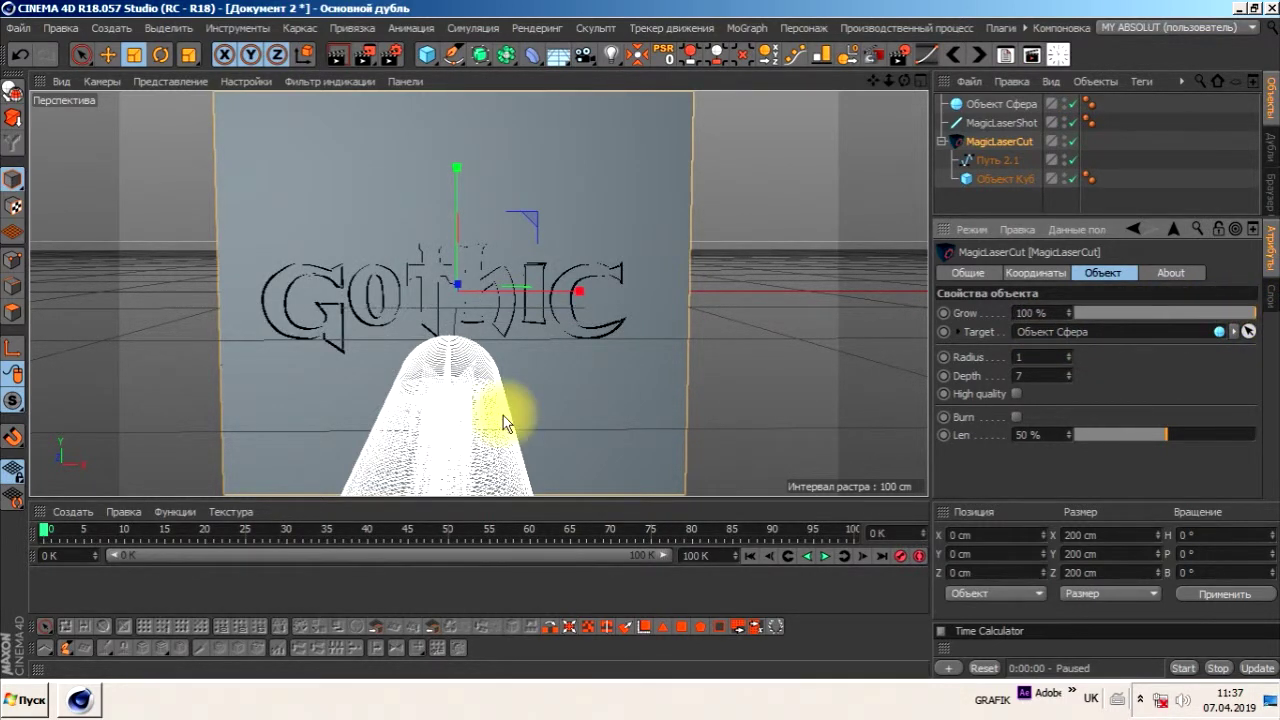
drag(1245, 323, 1023, 309)
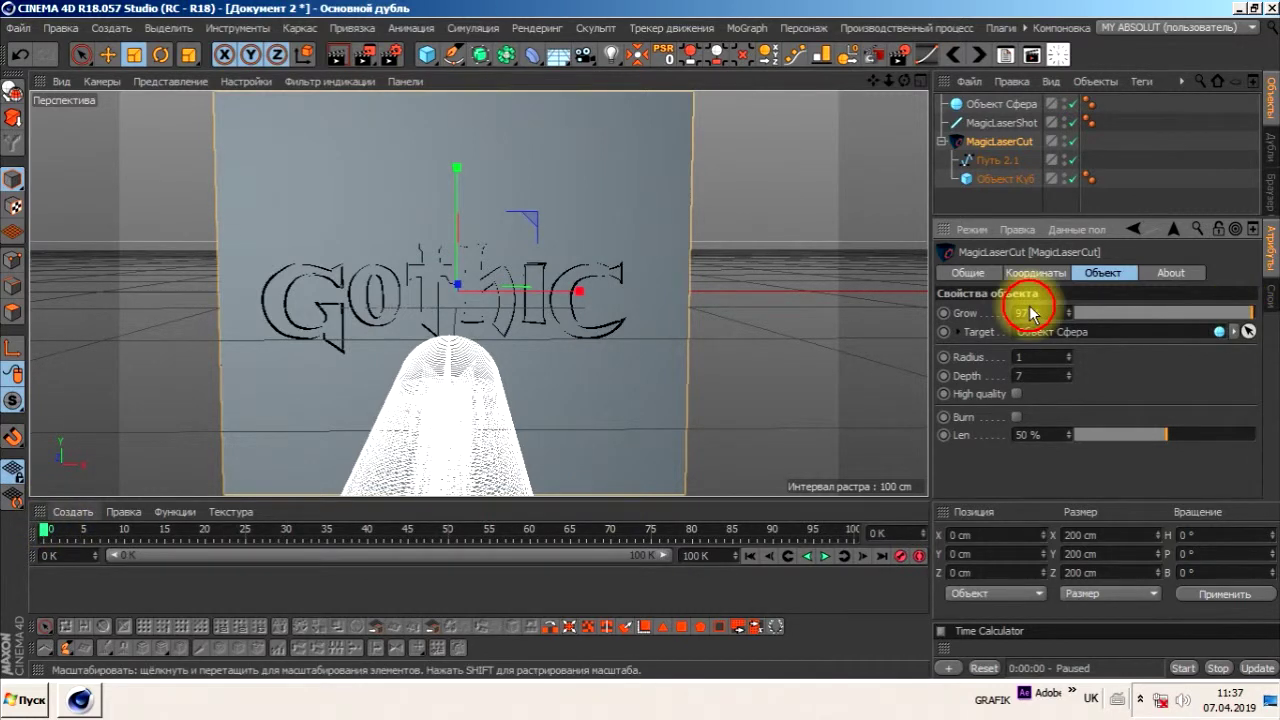
ctrl+click(943, 313)
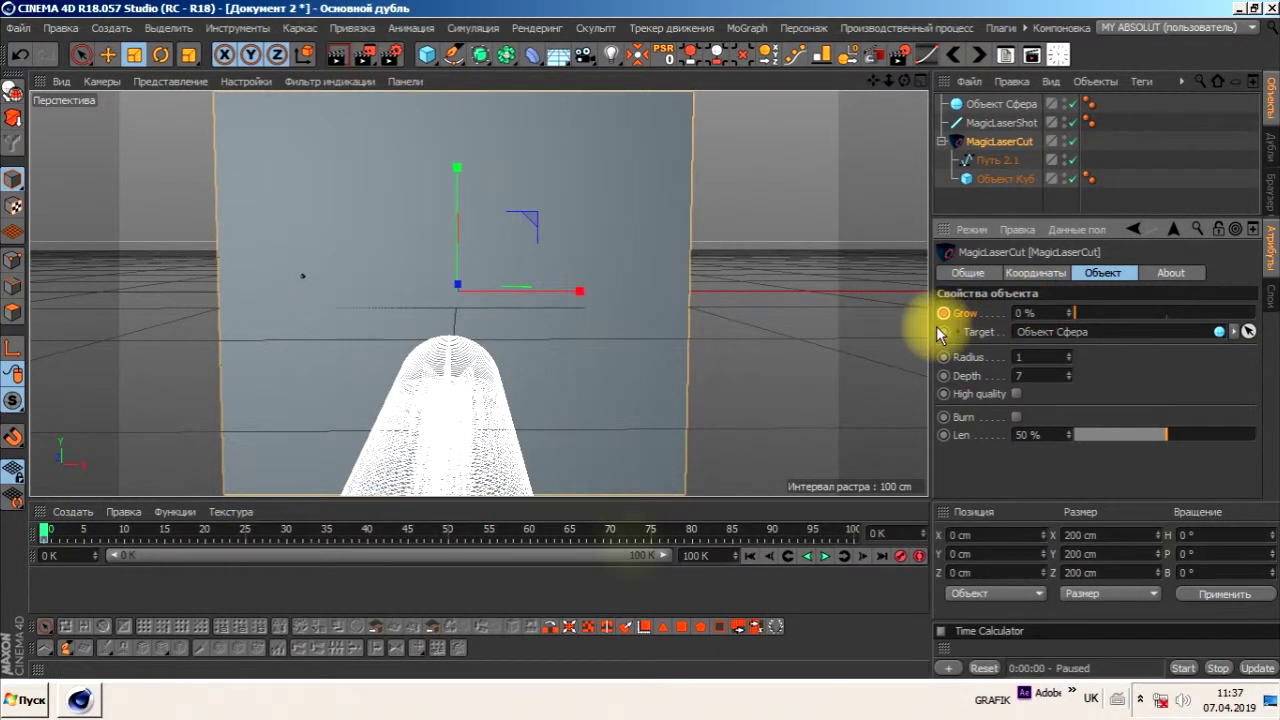
click(692, 529)
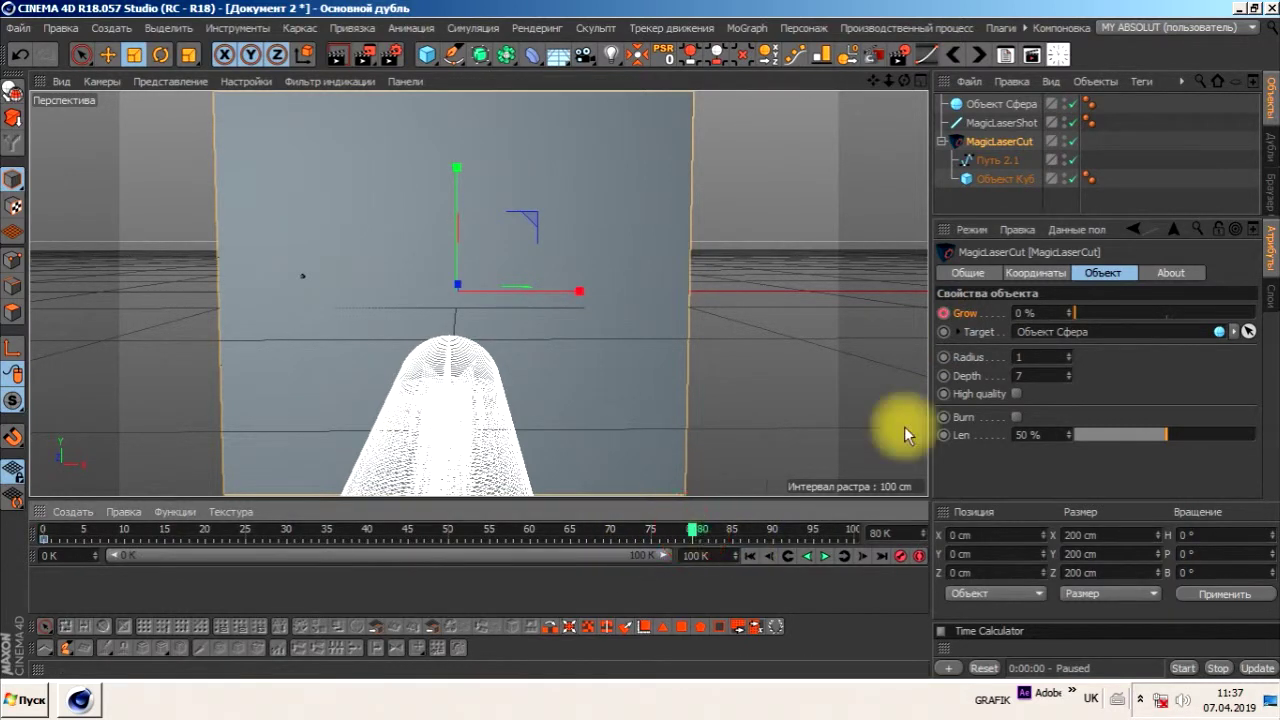
drag(1078, 313, 1255, 313)
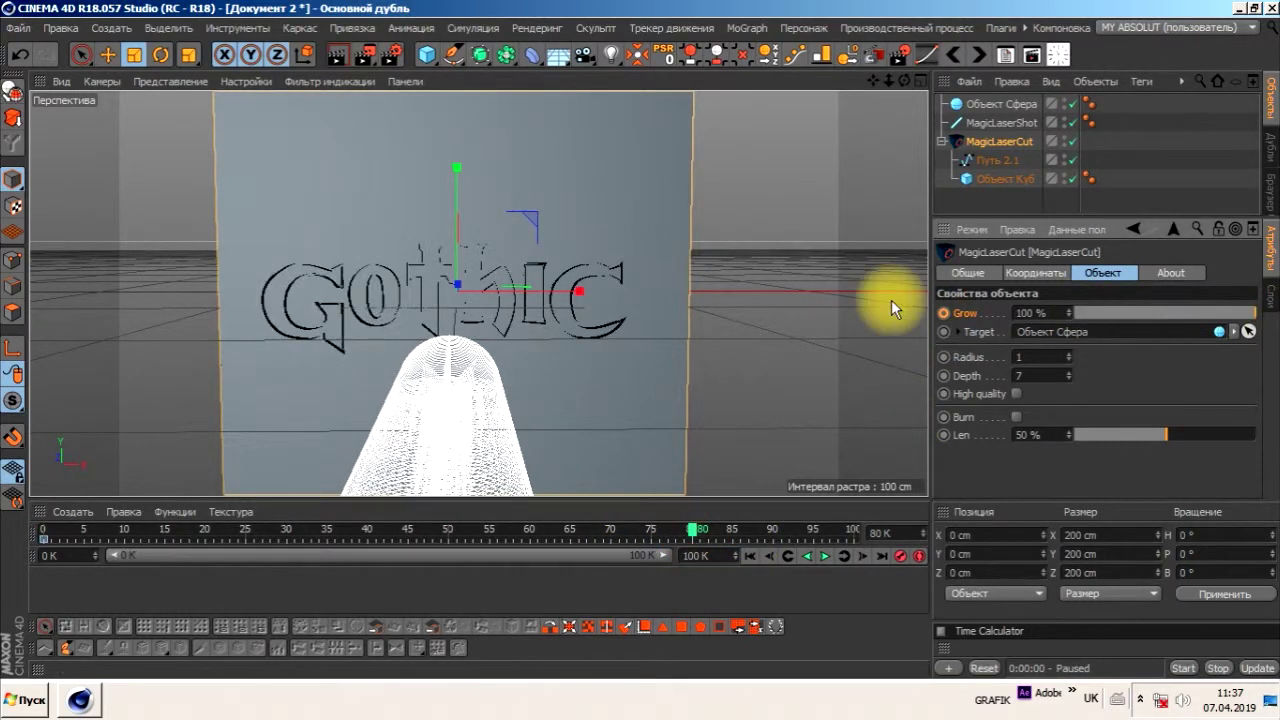
Key Grow at 100% on frame 80, preview the engraving playback to frame 62, and select MagicLaserShot.
click(944, 314)
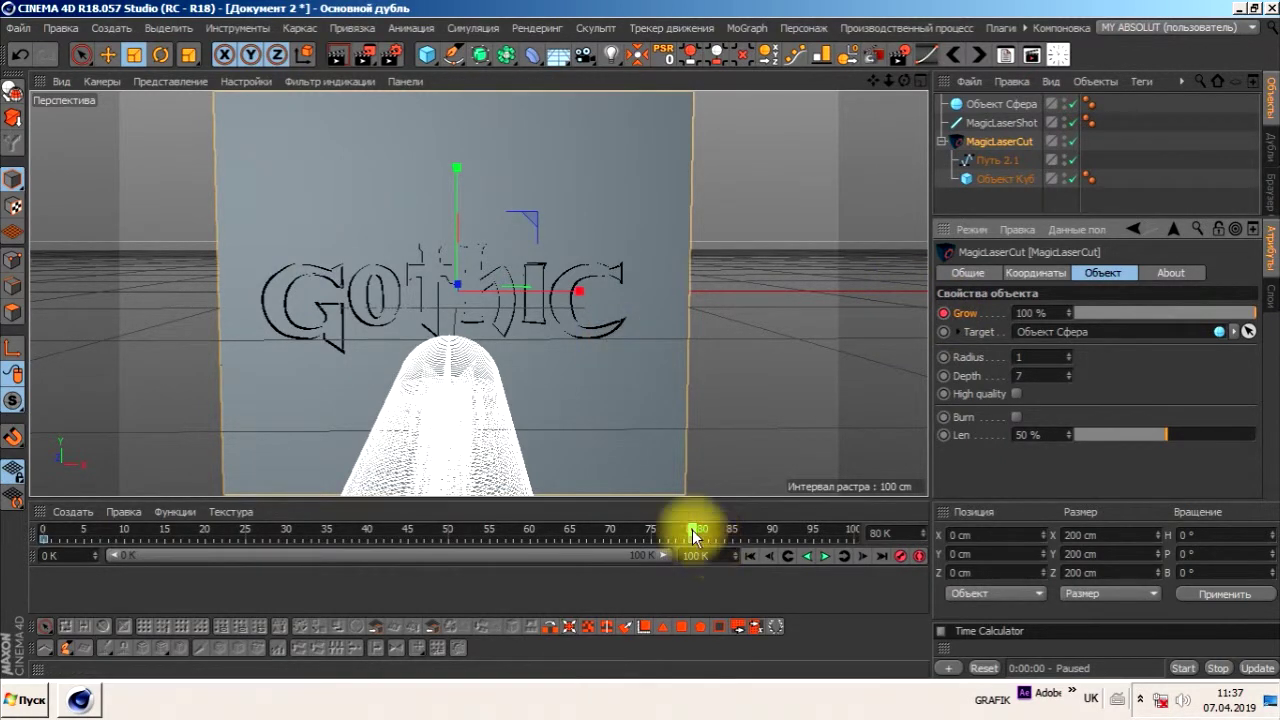
key(shift+f)
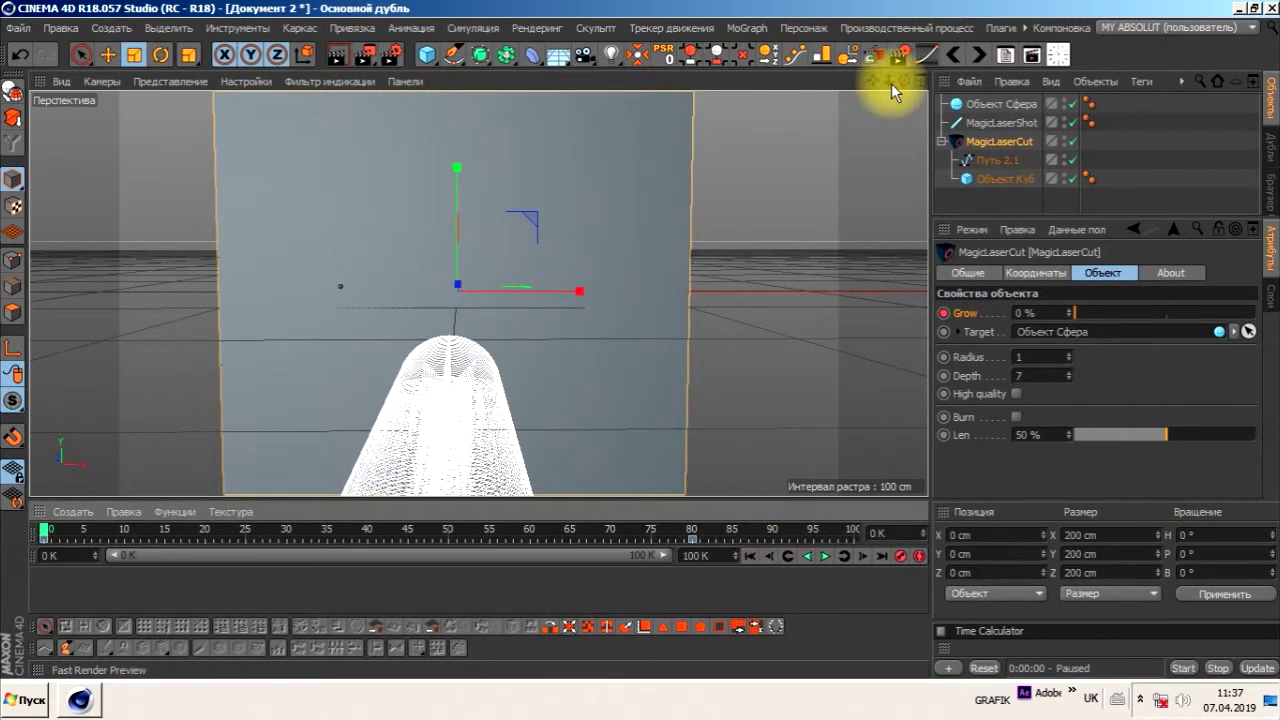
drag(891, 83, 826, 557)
click(826, 556)
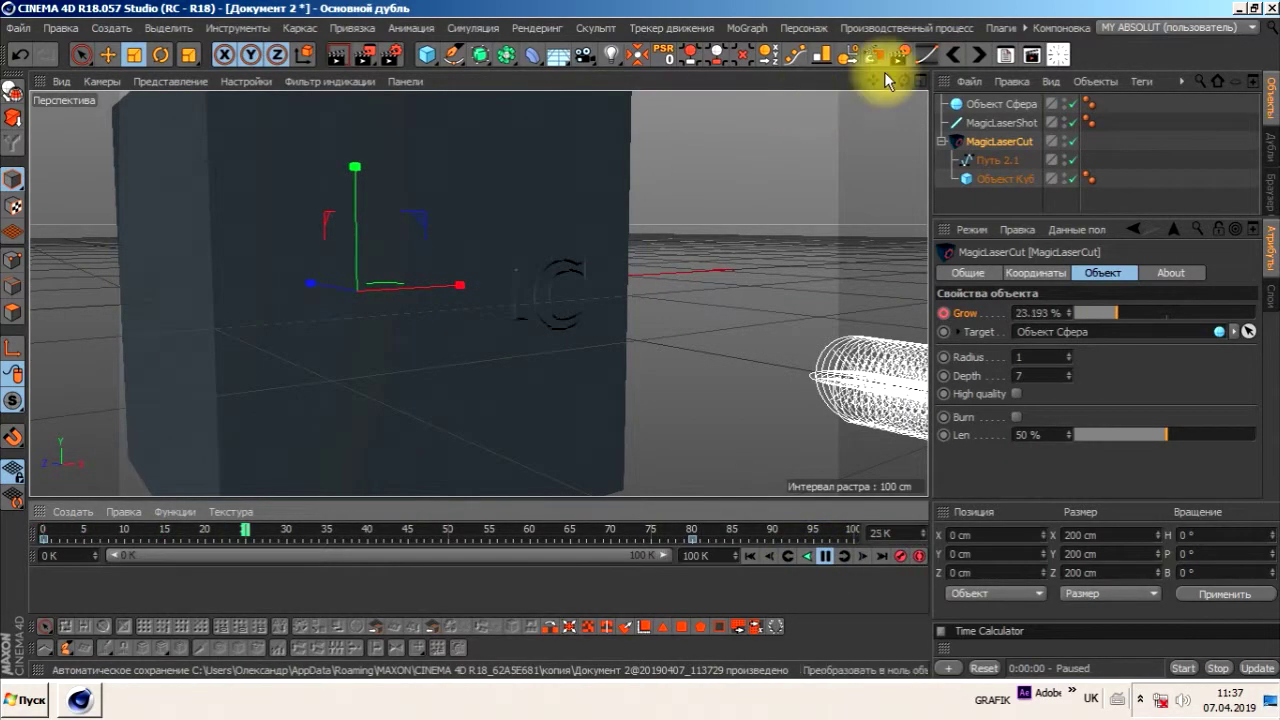
mouse_move(888, 80)
mouse_down()
mouse_move(478, 293)
mouse_move(619, 232)
mouse_up()
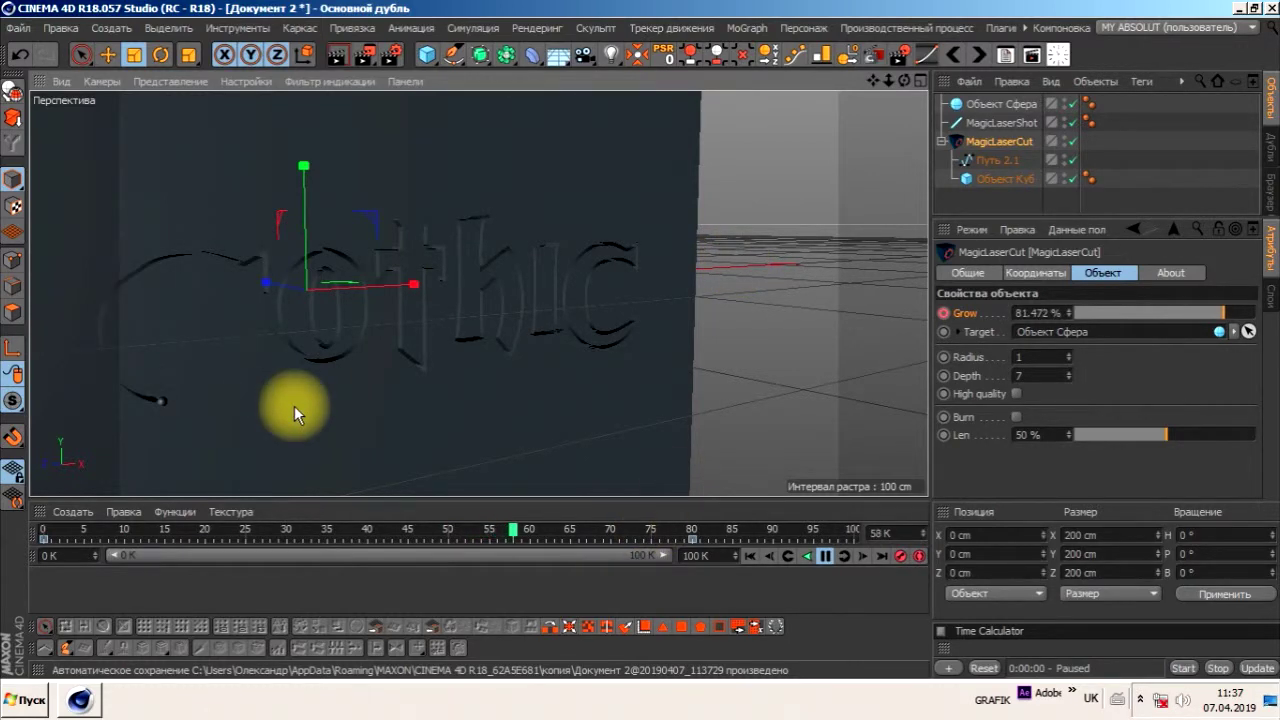
click(845, 560)
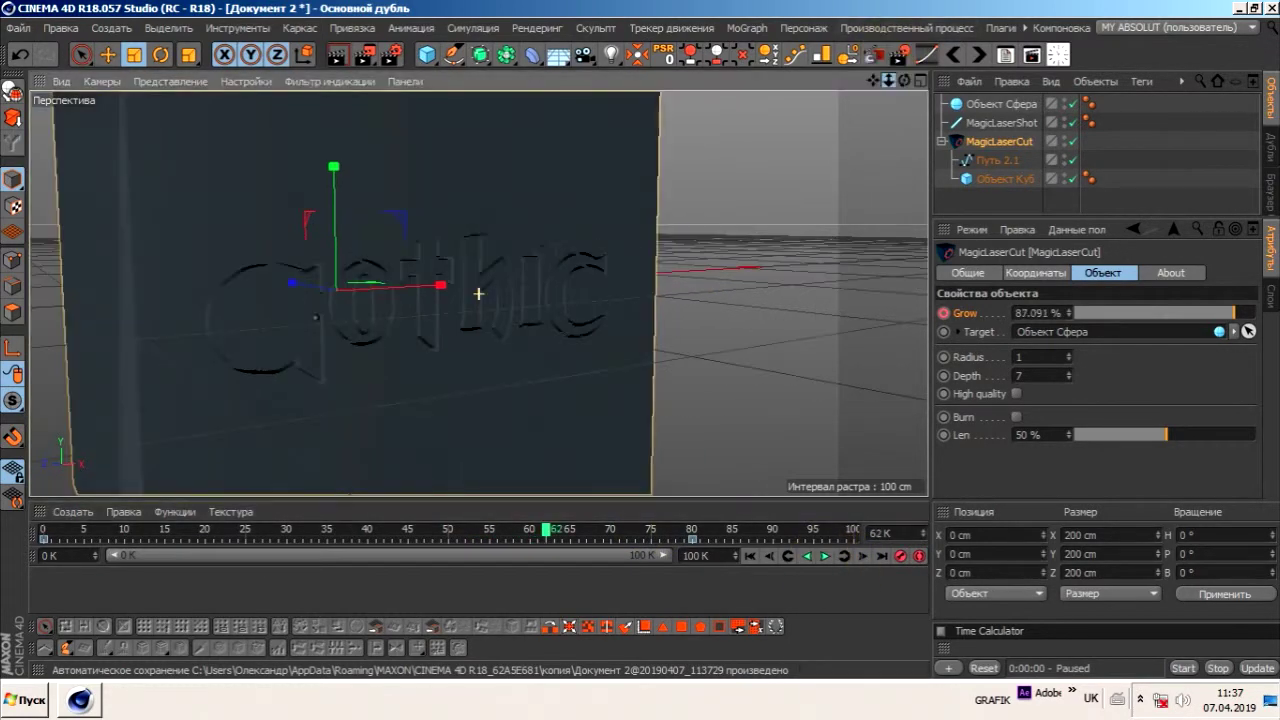
scroll(477, 288, down, 5)
alt+drag(479, 291, 340, 300)
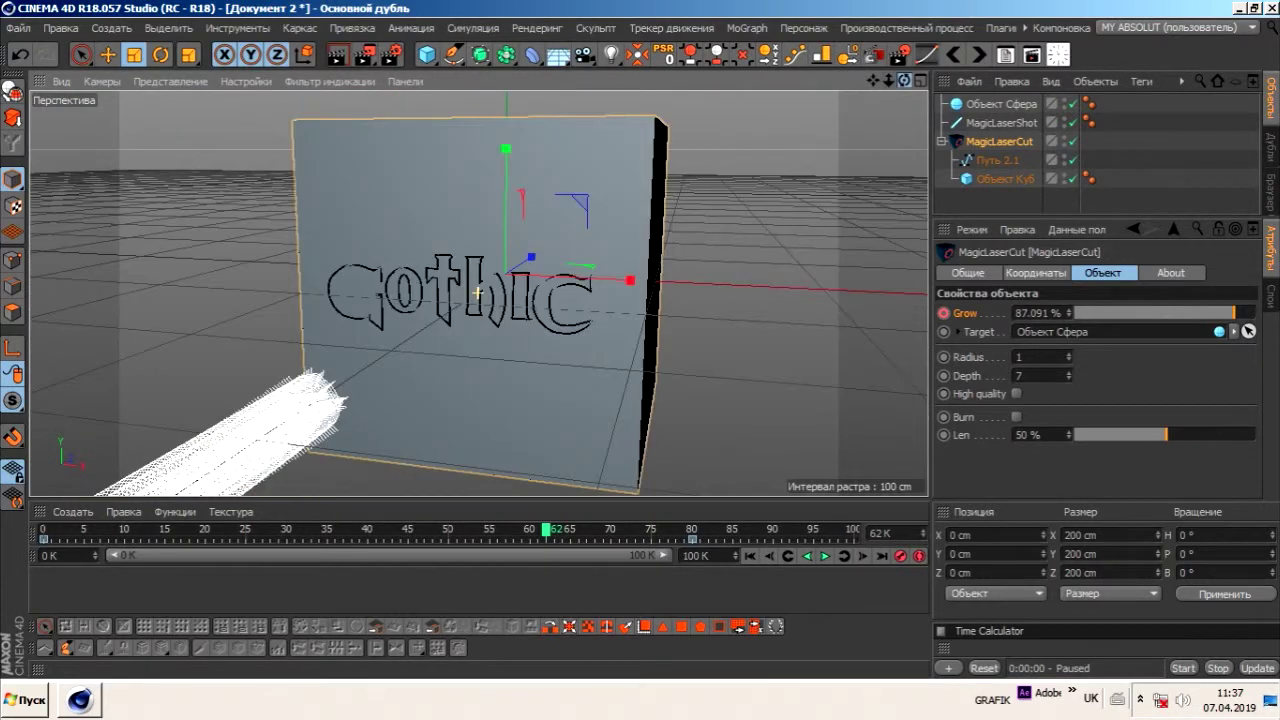
click(1000, 124)
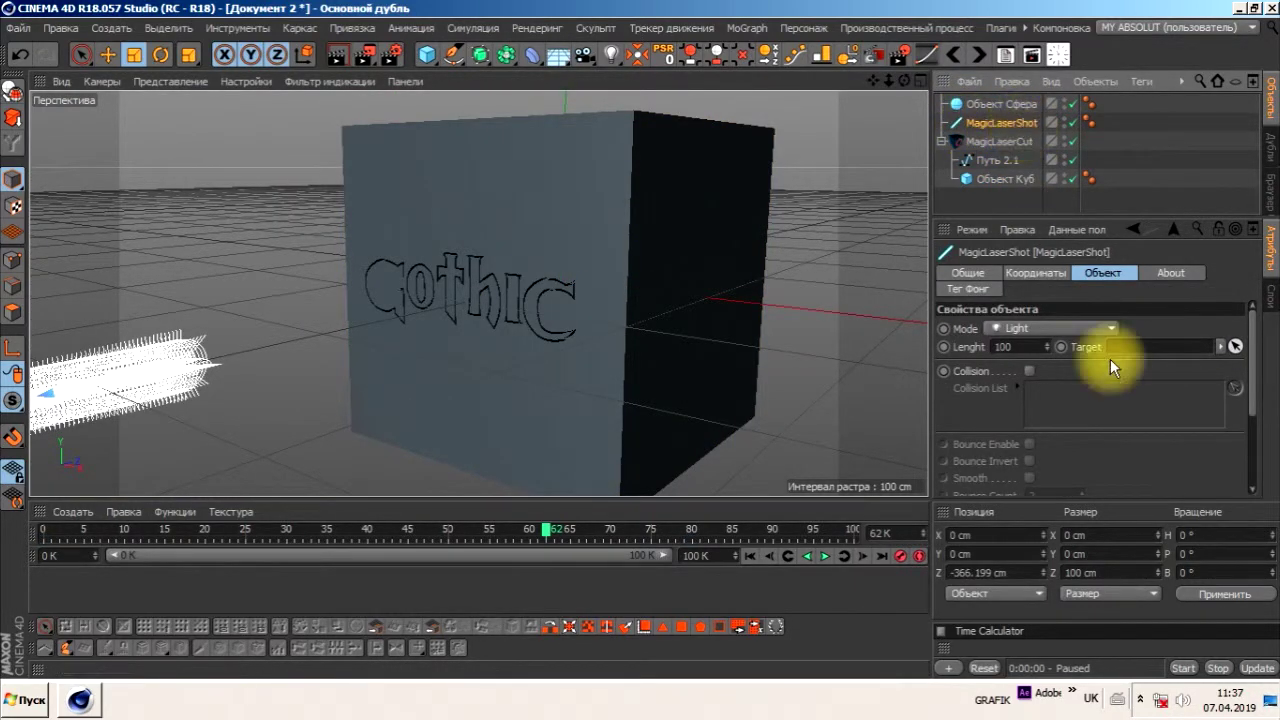
Target MagicLaserShot at the sphere object, play the animation from the start, and render a test view.
drag(975, 105, 1152, 355)
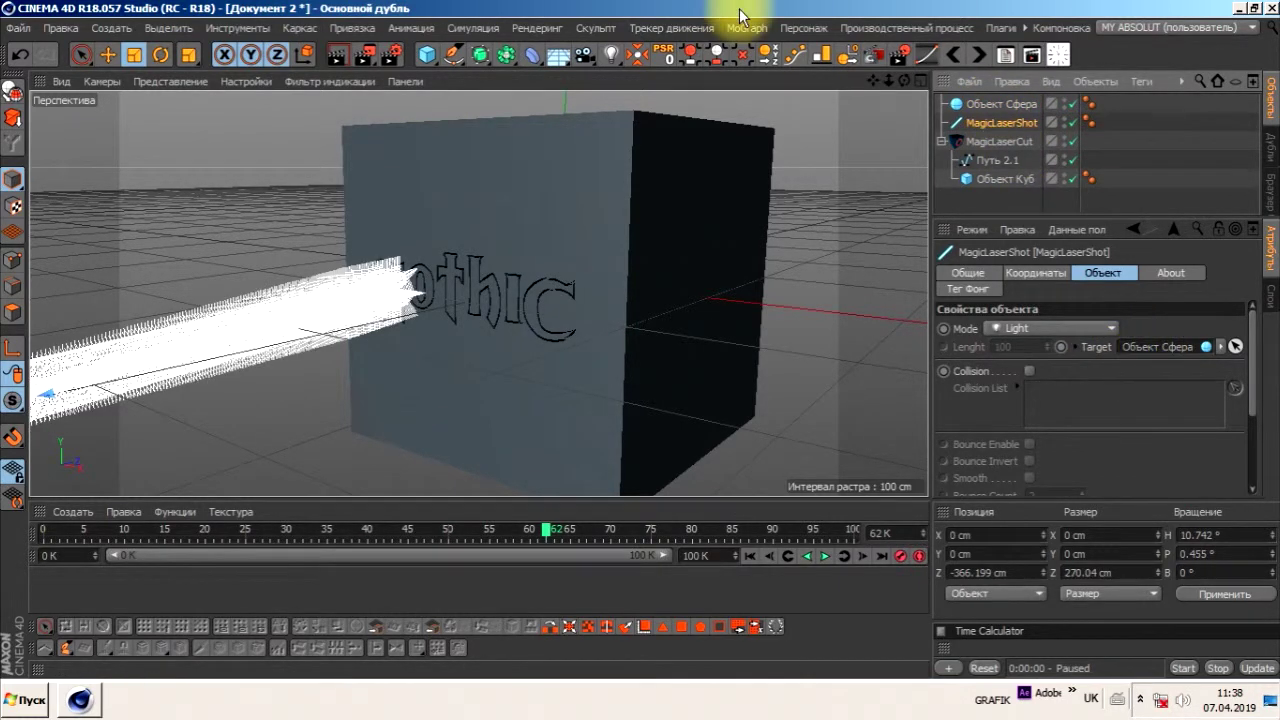
click(808, 555)
click(826, 556)
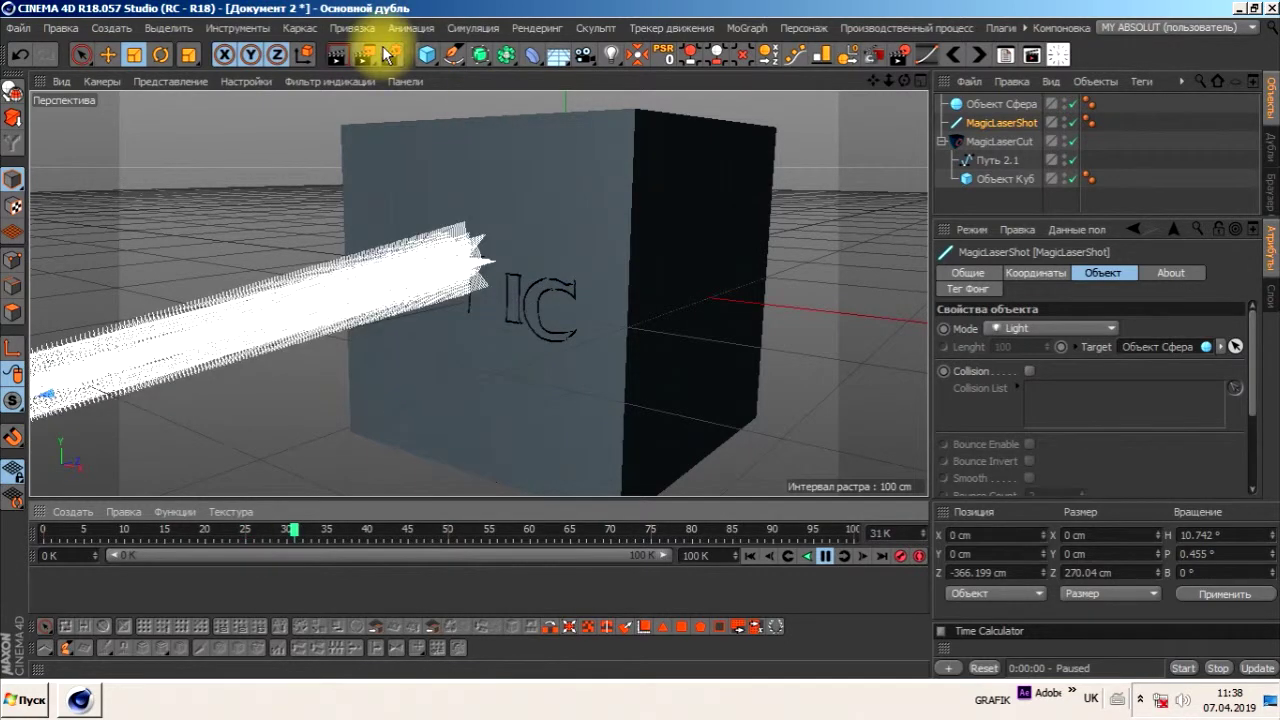
click(339, 56)
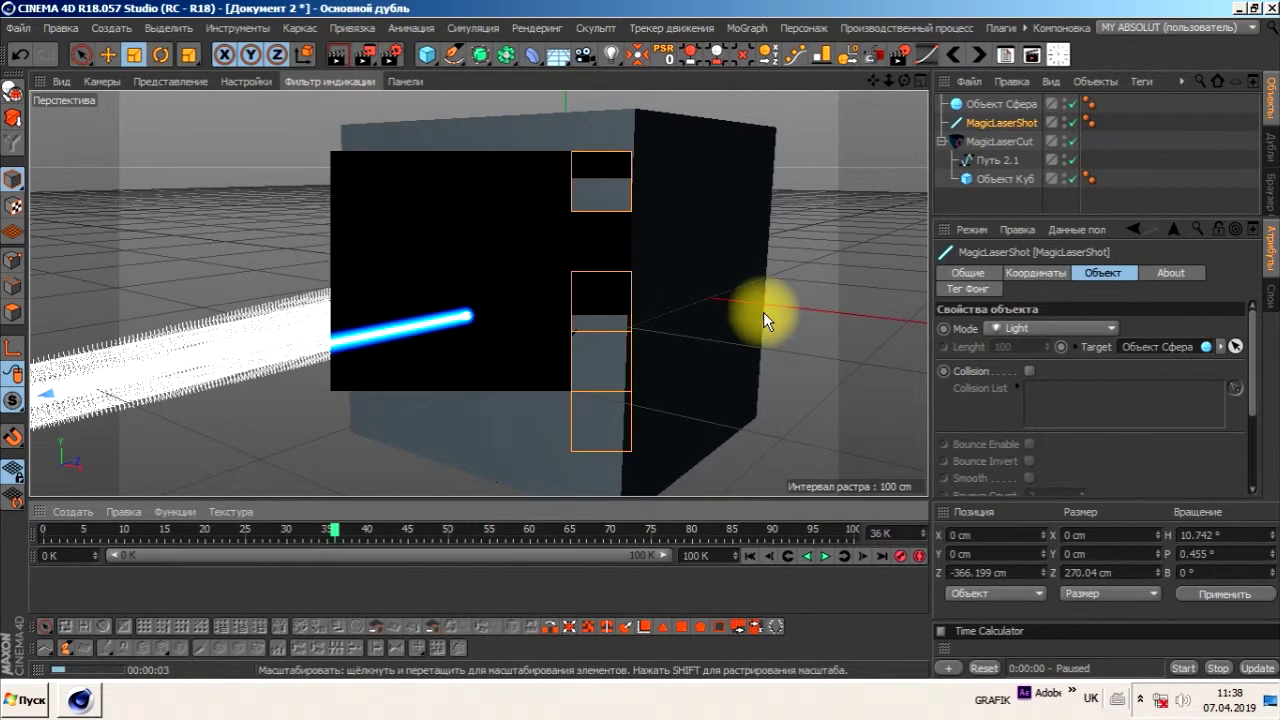
click(71, 512)
Create a new material, apply it to the cube, and render the view to check it.
click(124, 352)
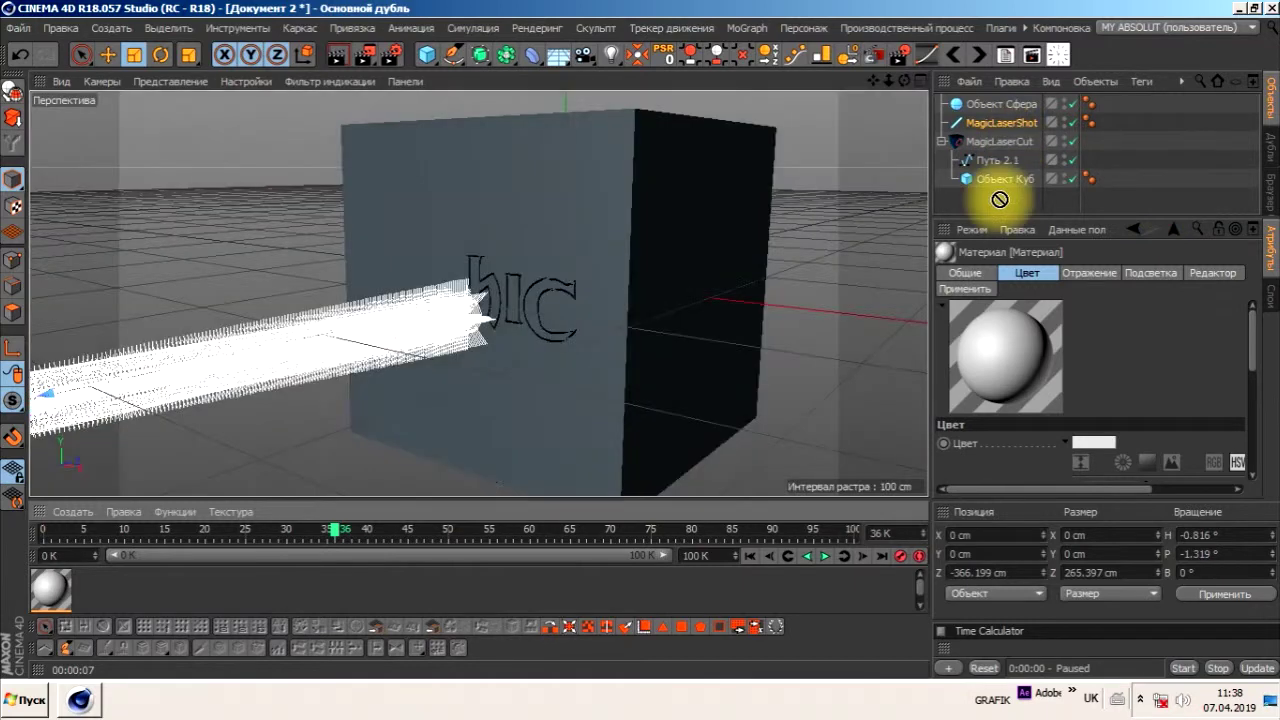
drag(1014, 140, 1004, 181)
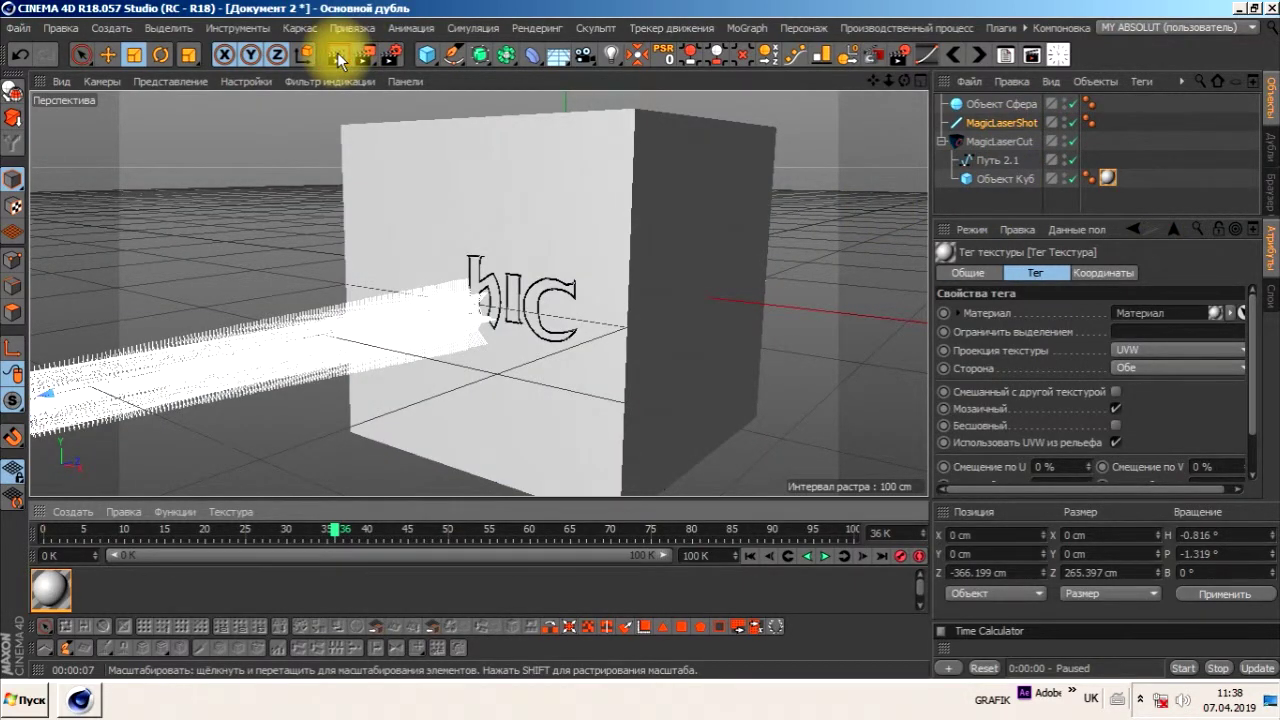
click(338, 56)
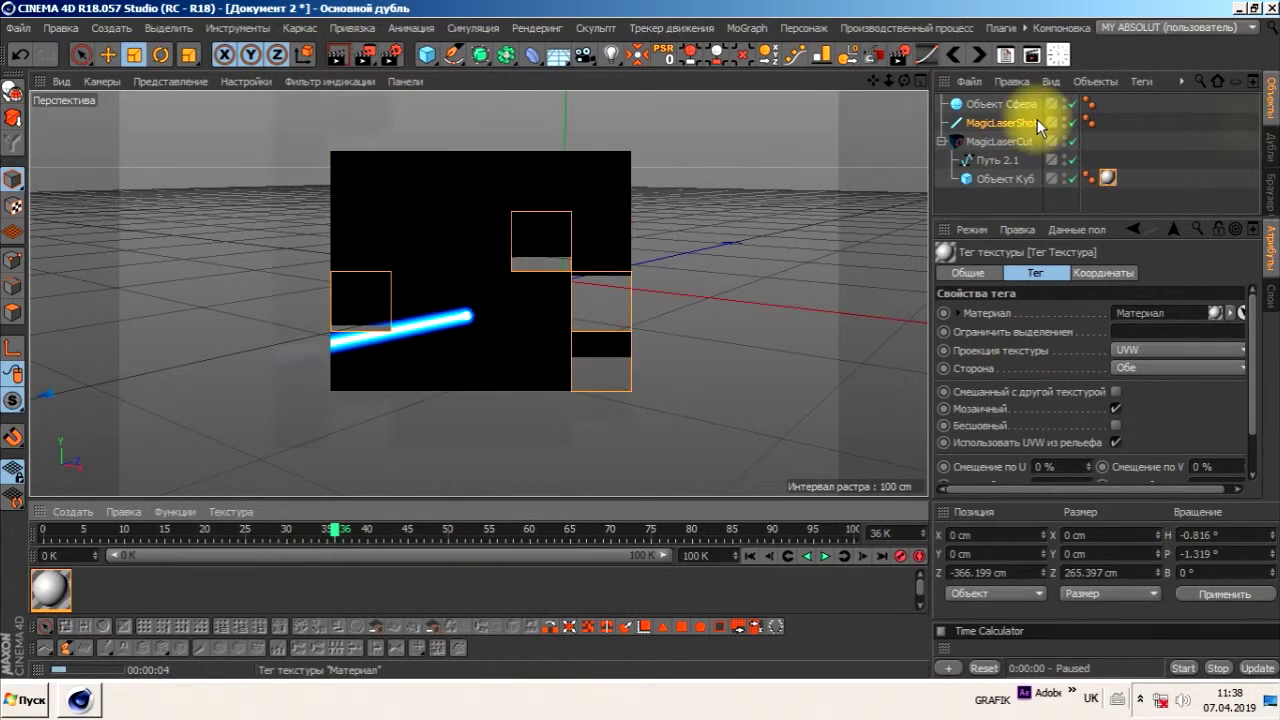
click(1273, 195)
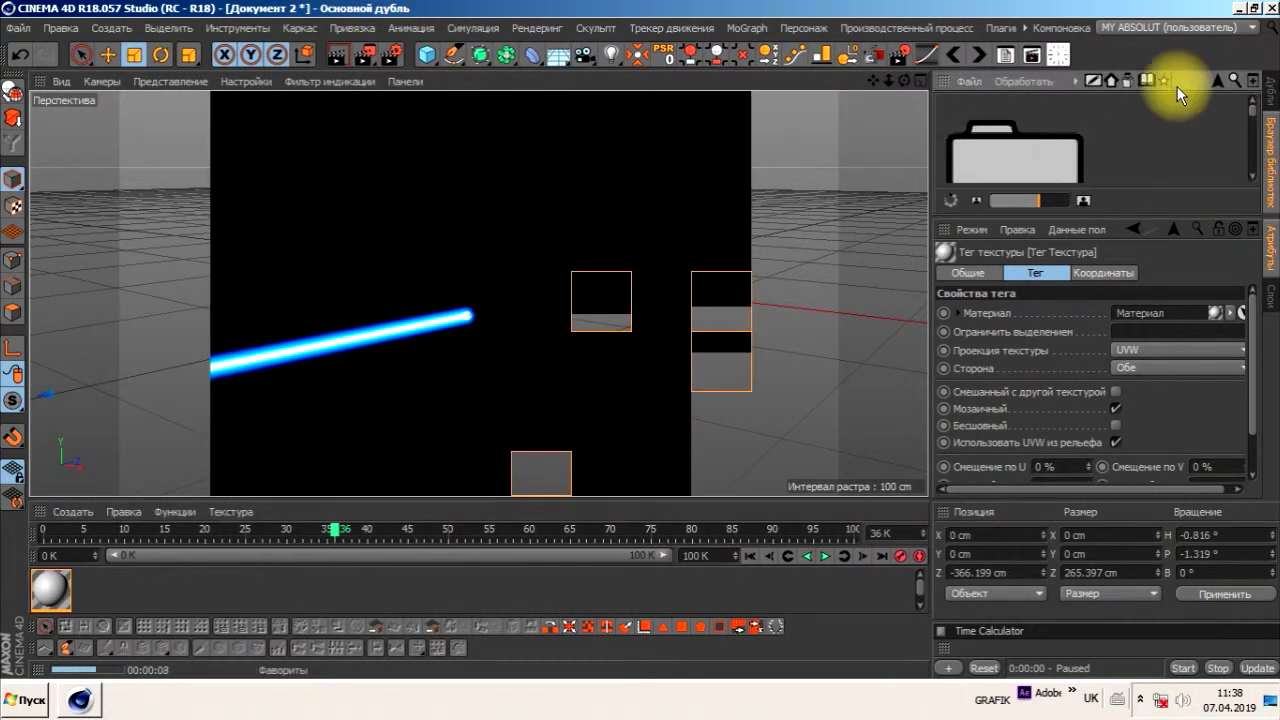
Load The Illuminati preset from the Presets library, adding Sky, Icosahedron, Cloner and Light objects.
drag(1038, 200, 992, 200)
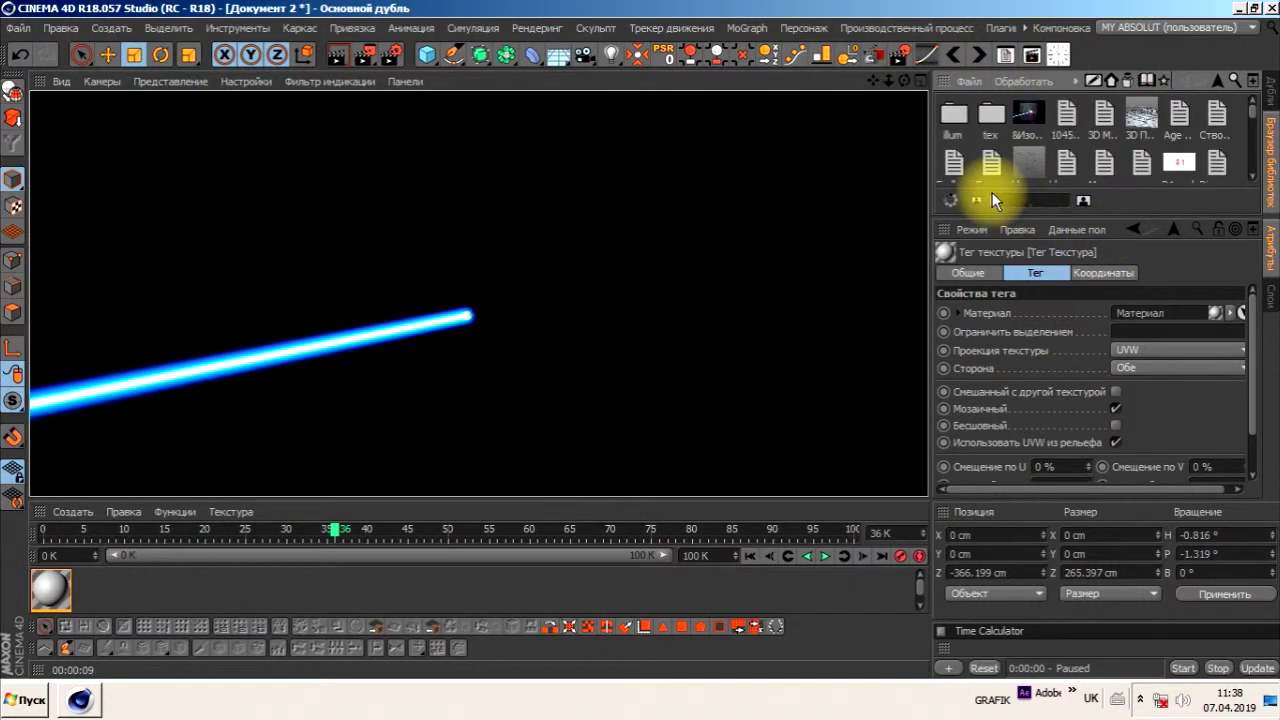
click(1220, 80)
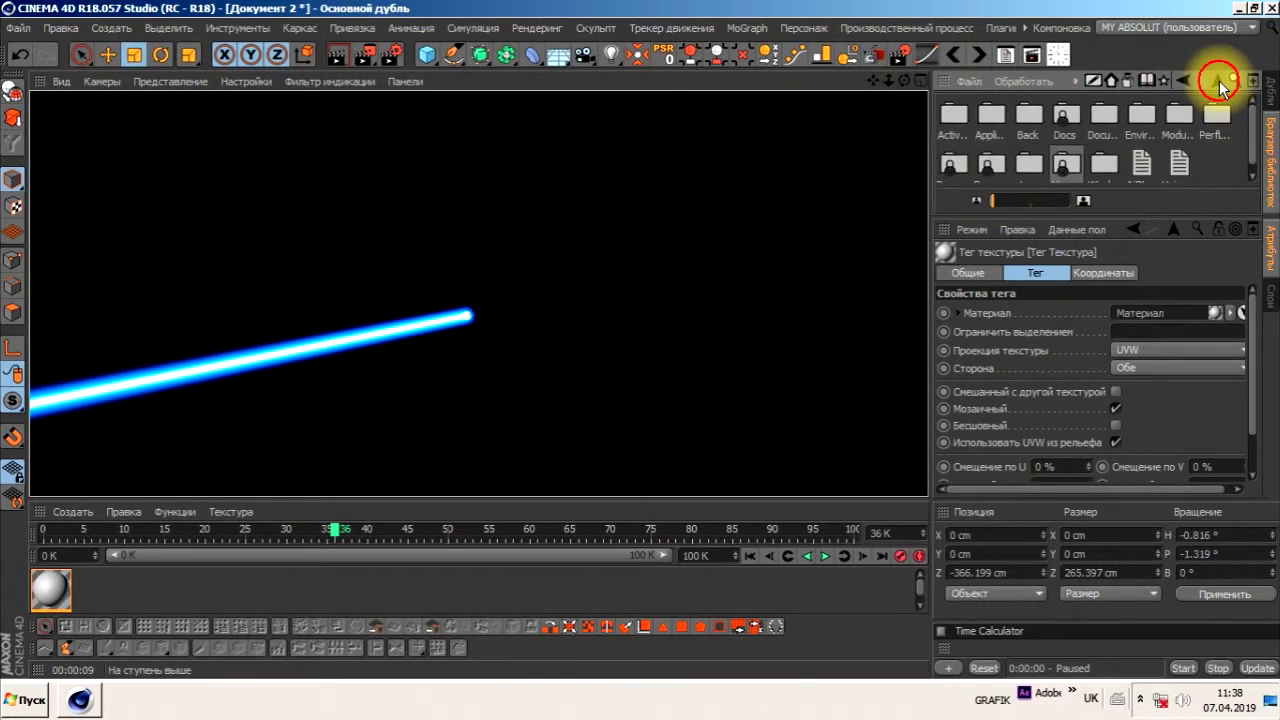
double_click(1066, 113)
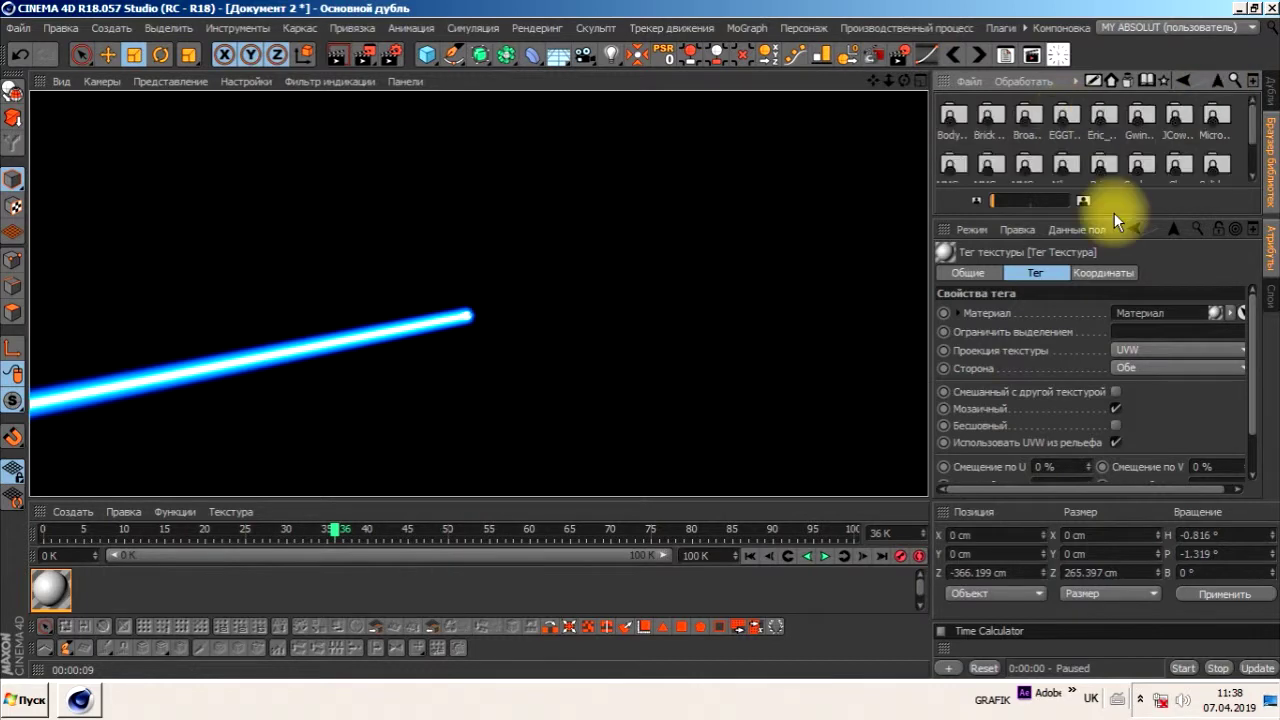
drag(1114, 212, 1124, 338)
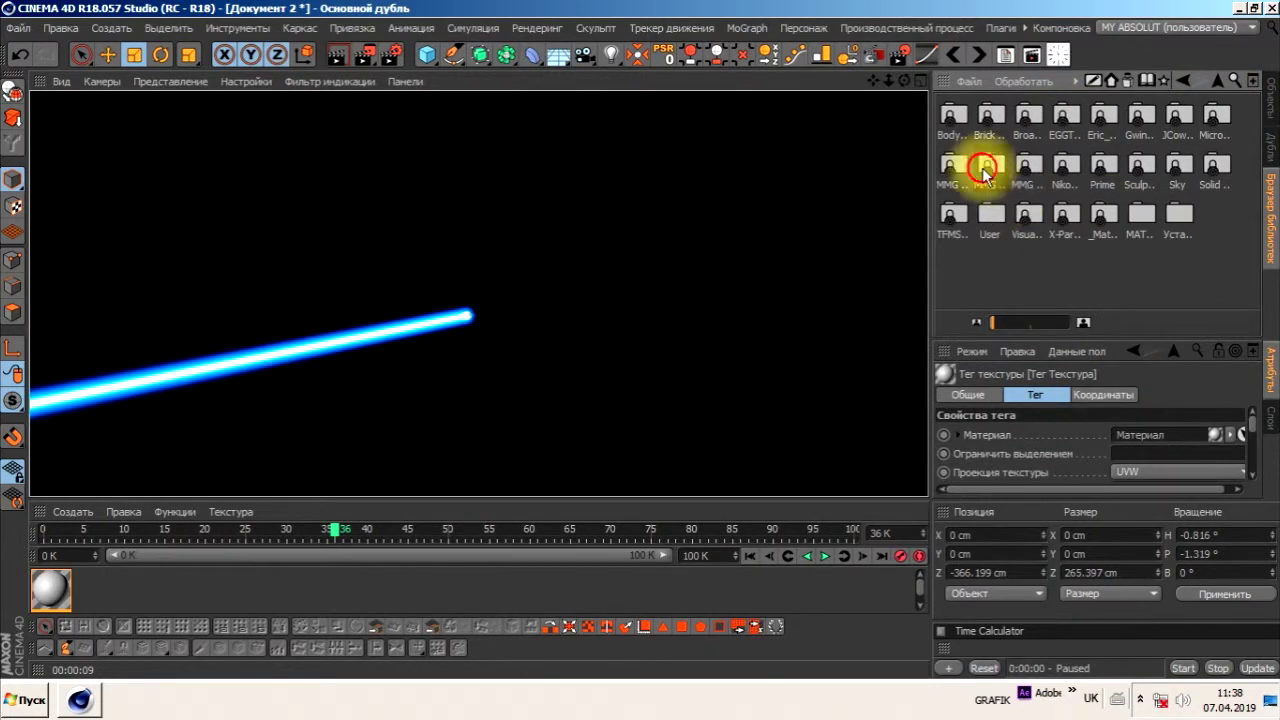
double_click(1025, 168)
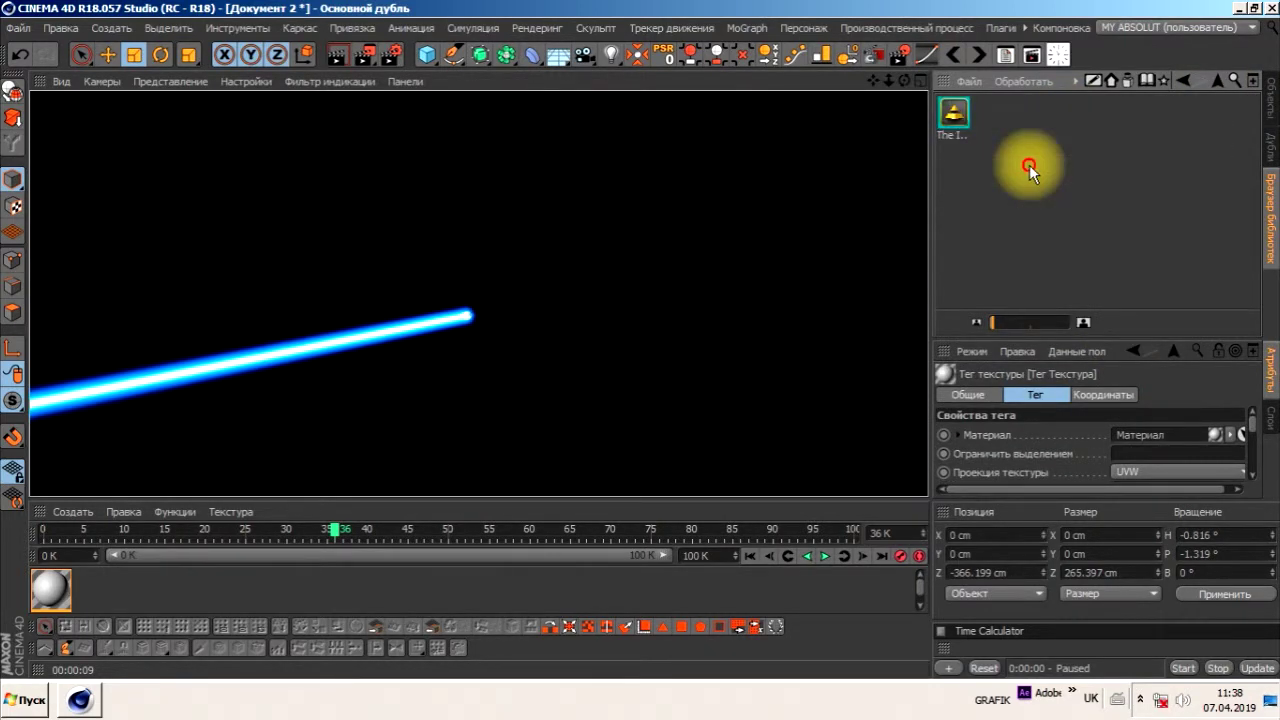
double_click(951, 112)
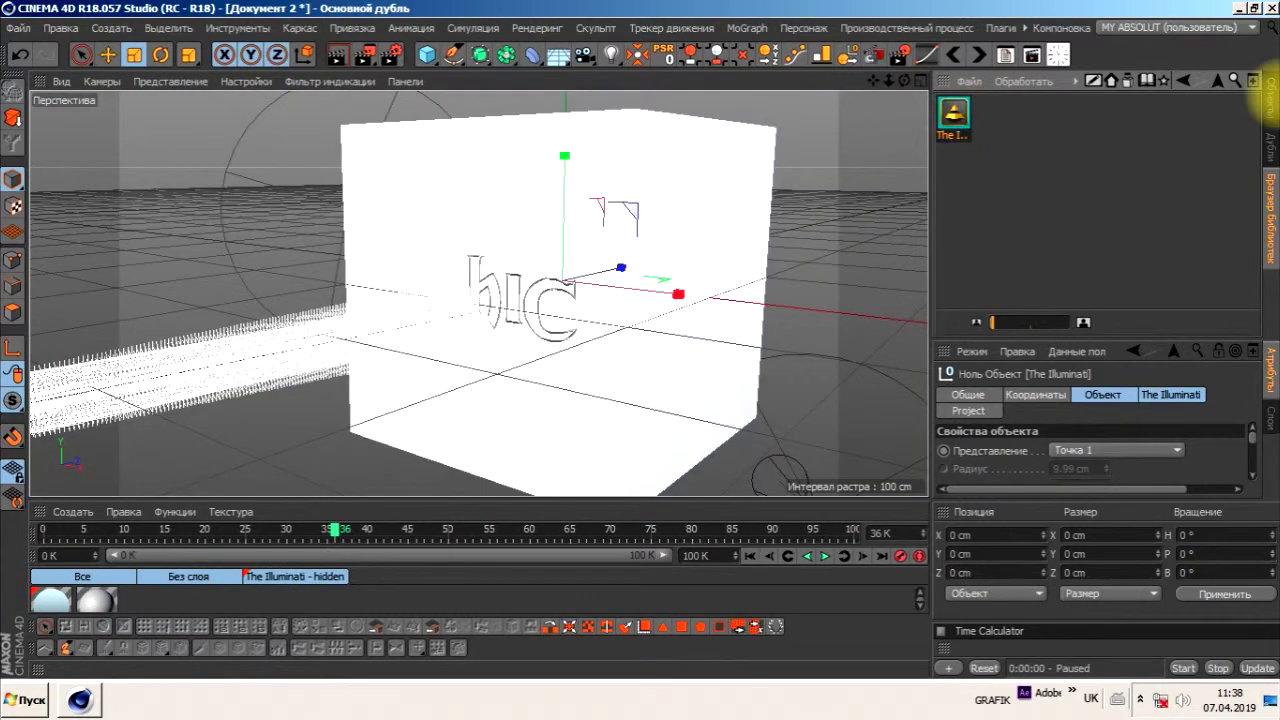
click(1270, 100)
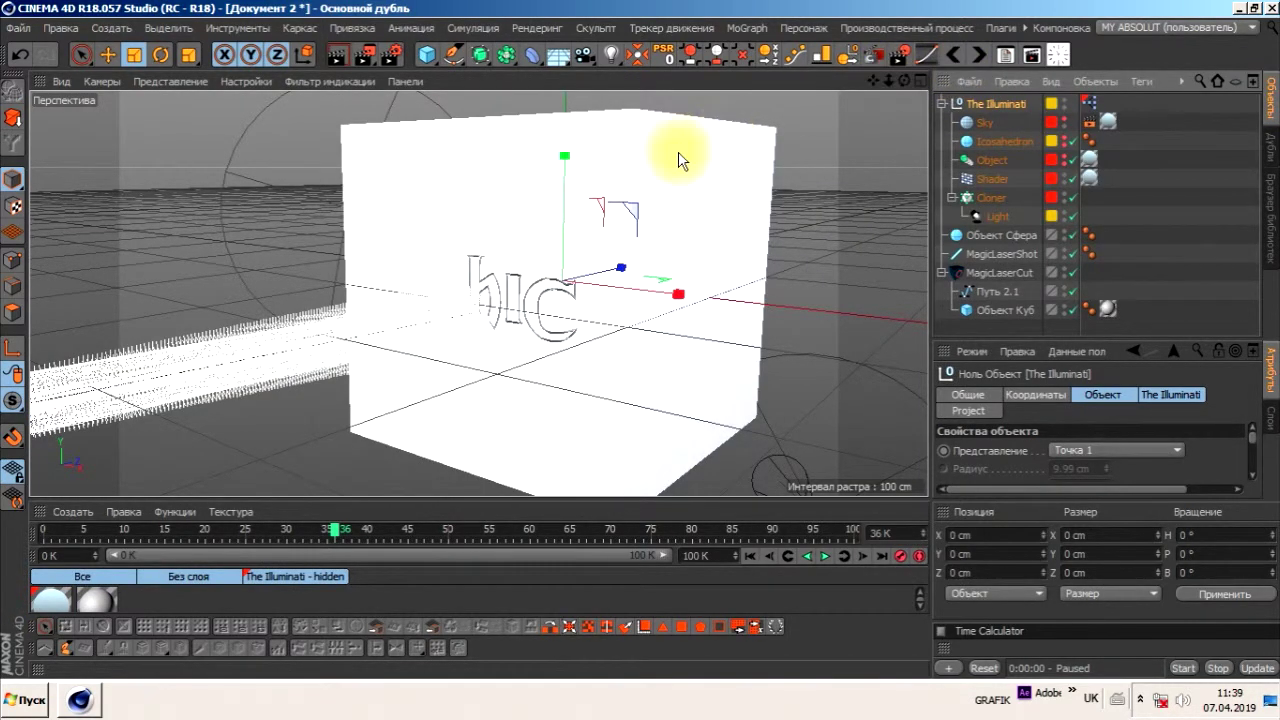
mouse_move(888, 80)
mouse_down()
mouse_move(870, 82)
mouse_move(900, 78)
mouse_up()
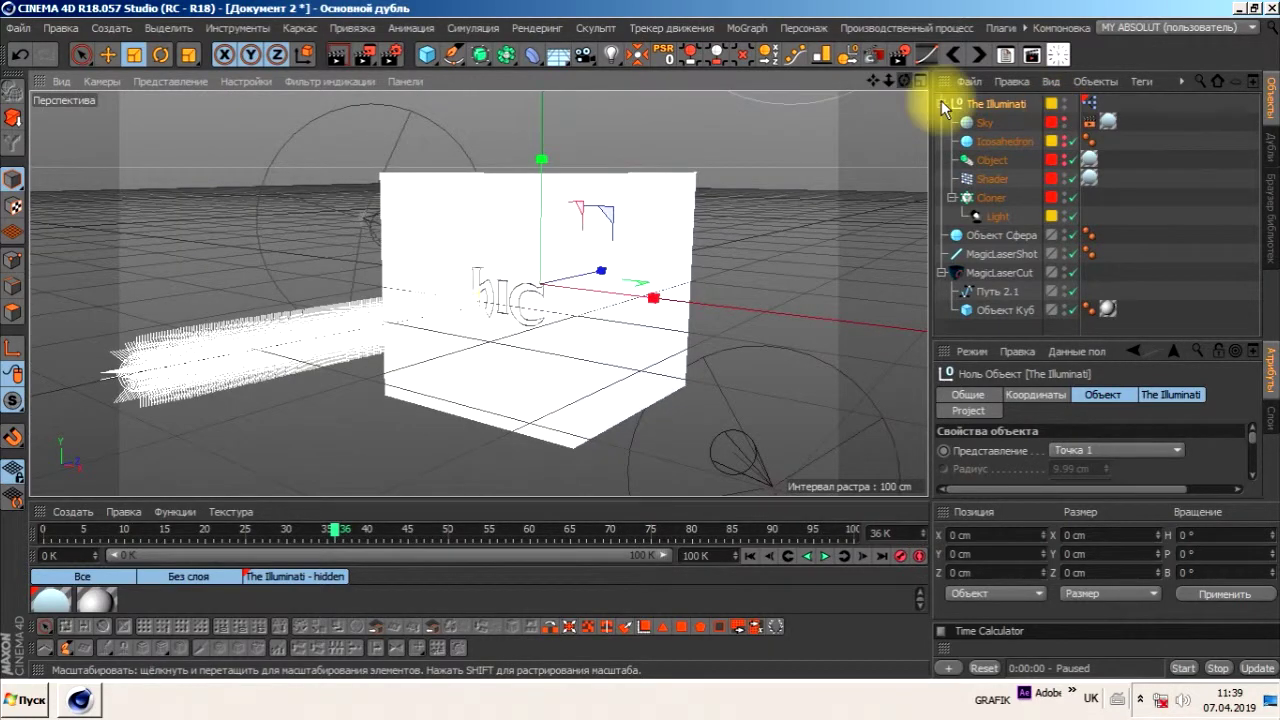
Render the view, zoom out, and select MagicLaserShot with an enlarged Attributes panel.
click(338, 58)
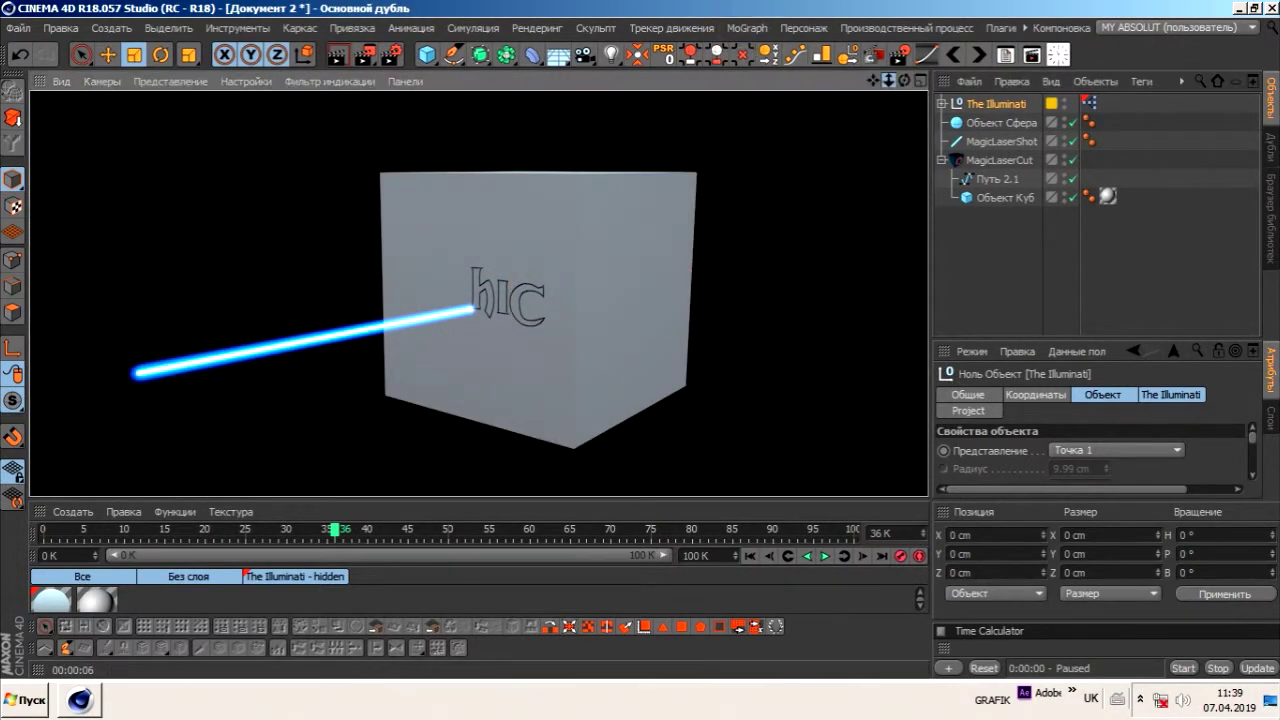
scroll(480, 290, up, 3)
scroll(480, 290, up, 3)
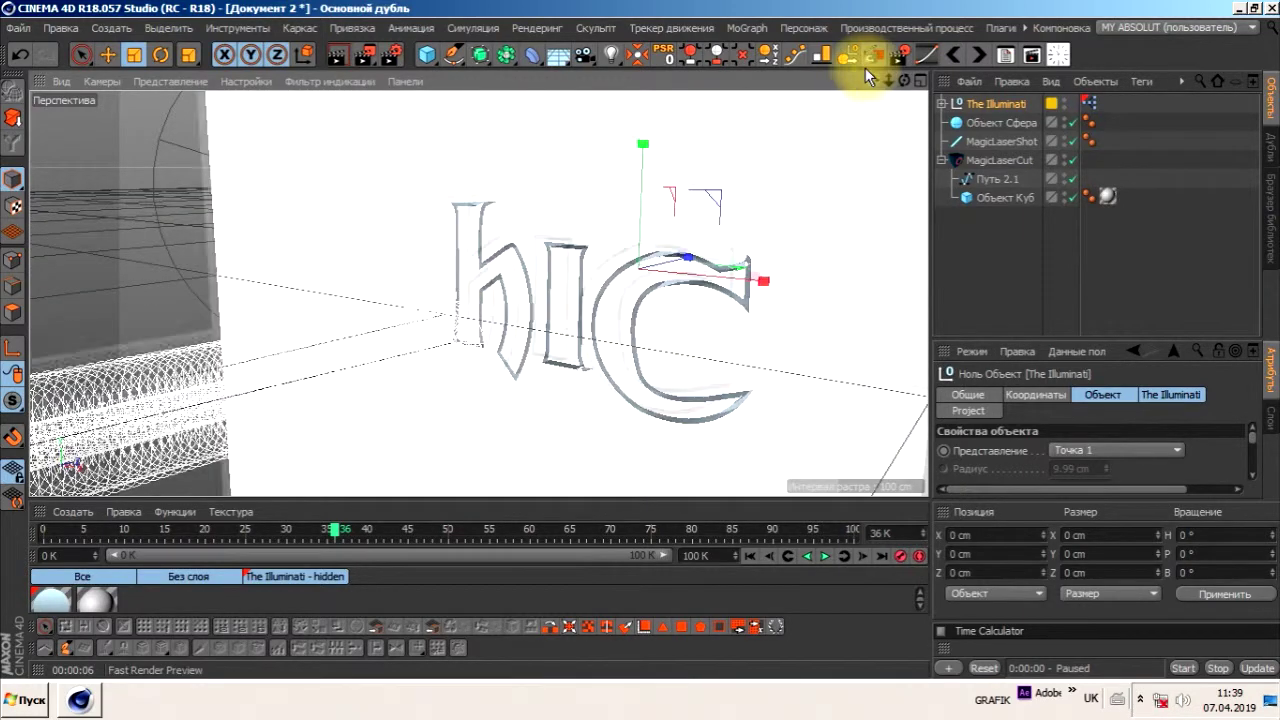
drag(888, 80, 872, 80)
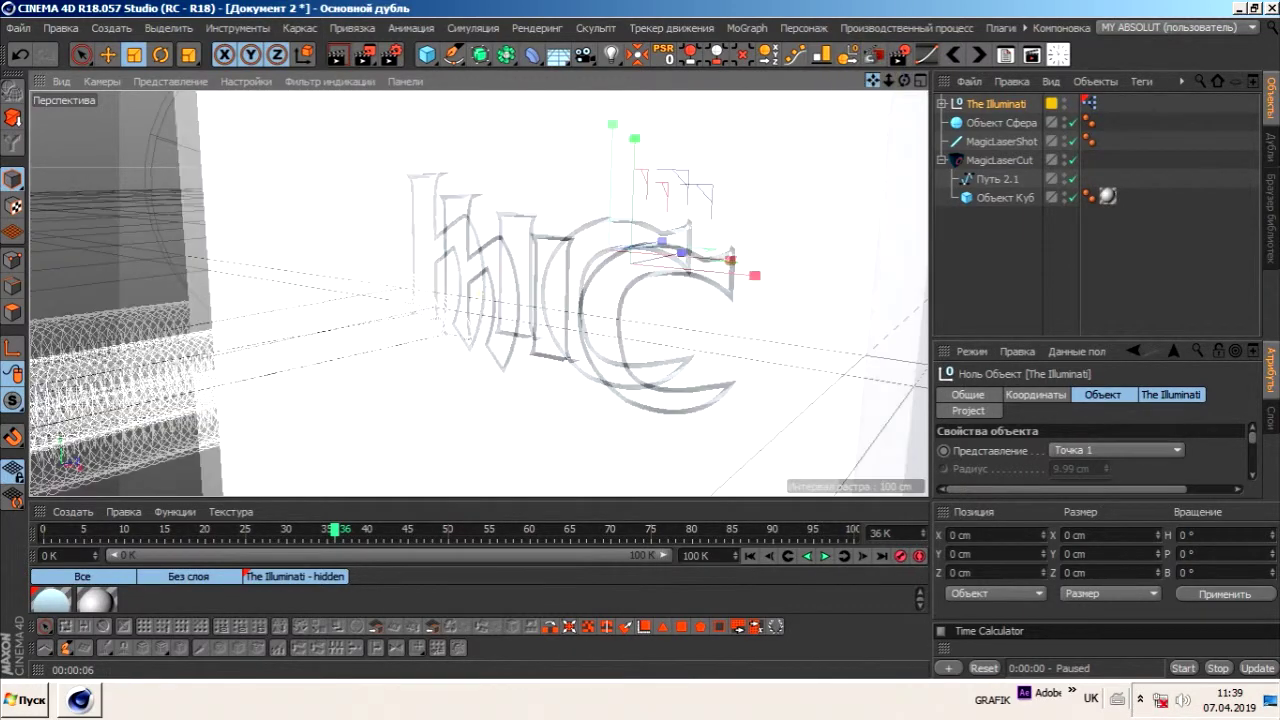
click(990, 140)
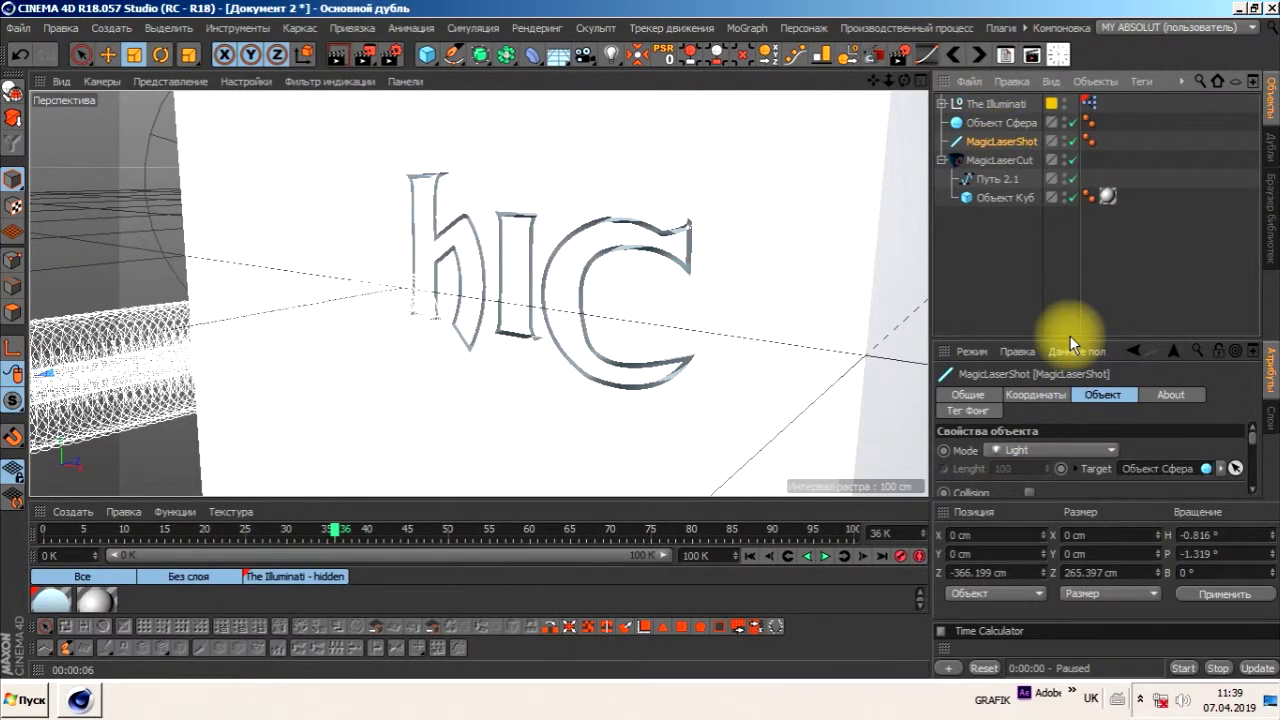
drag(1070, 338, 1060, 231)
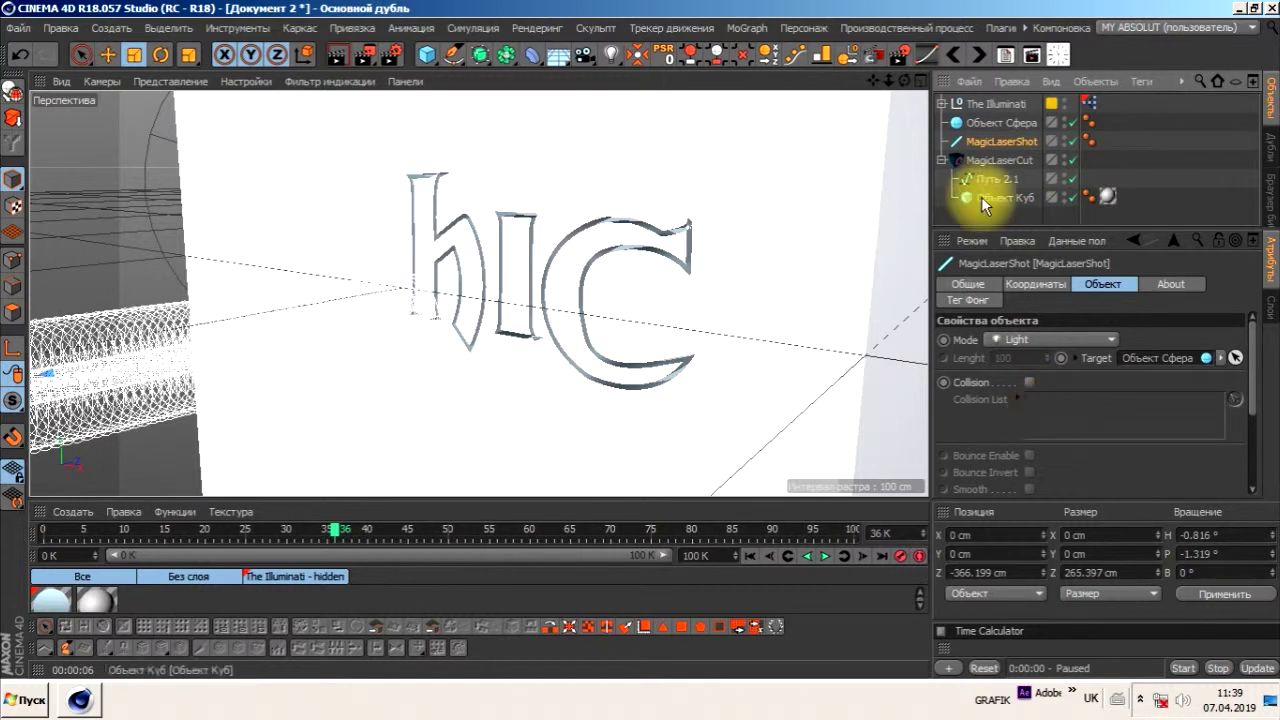
Enable laser Collision with Объект Куб in the Collision List, then render a preview.
click(1029, 383)
drag(1005, 176, 1061, 397)
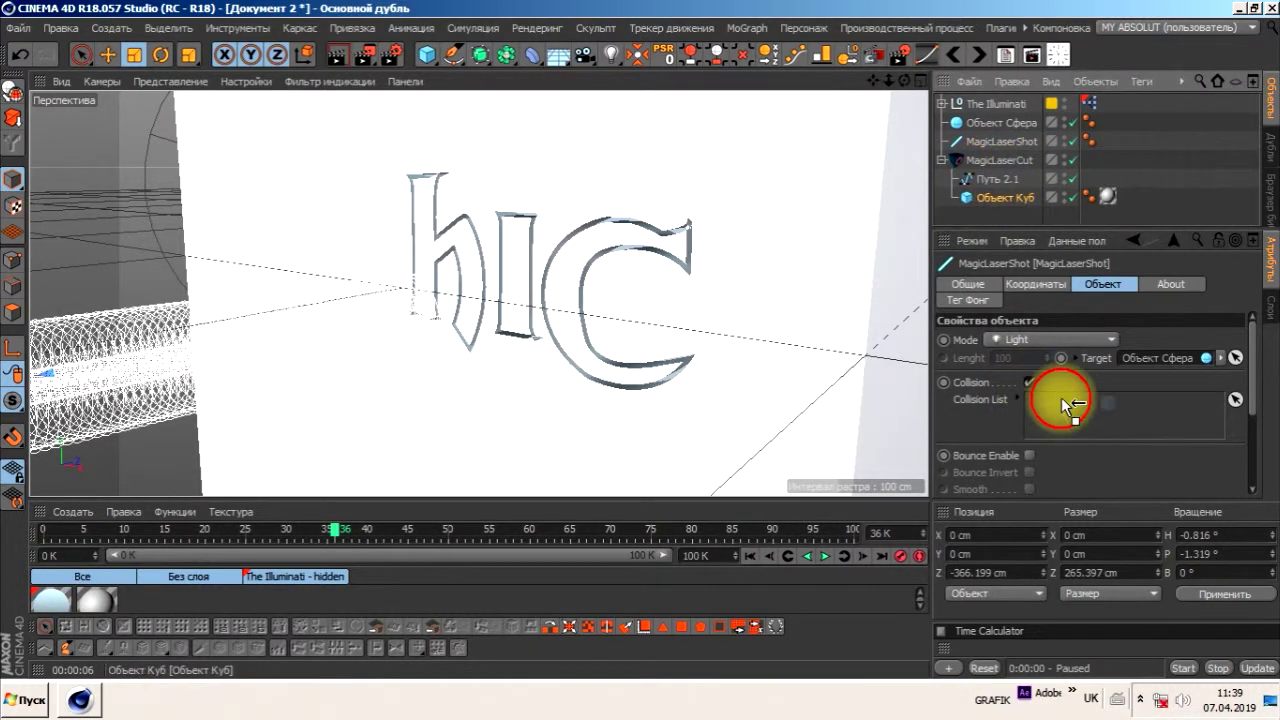
click(337, 55)
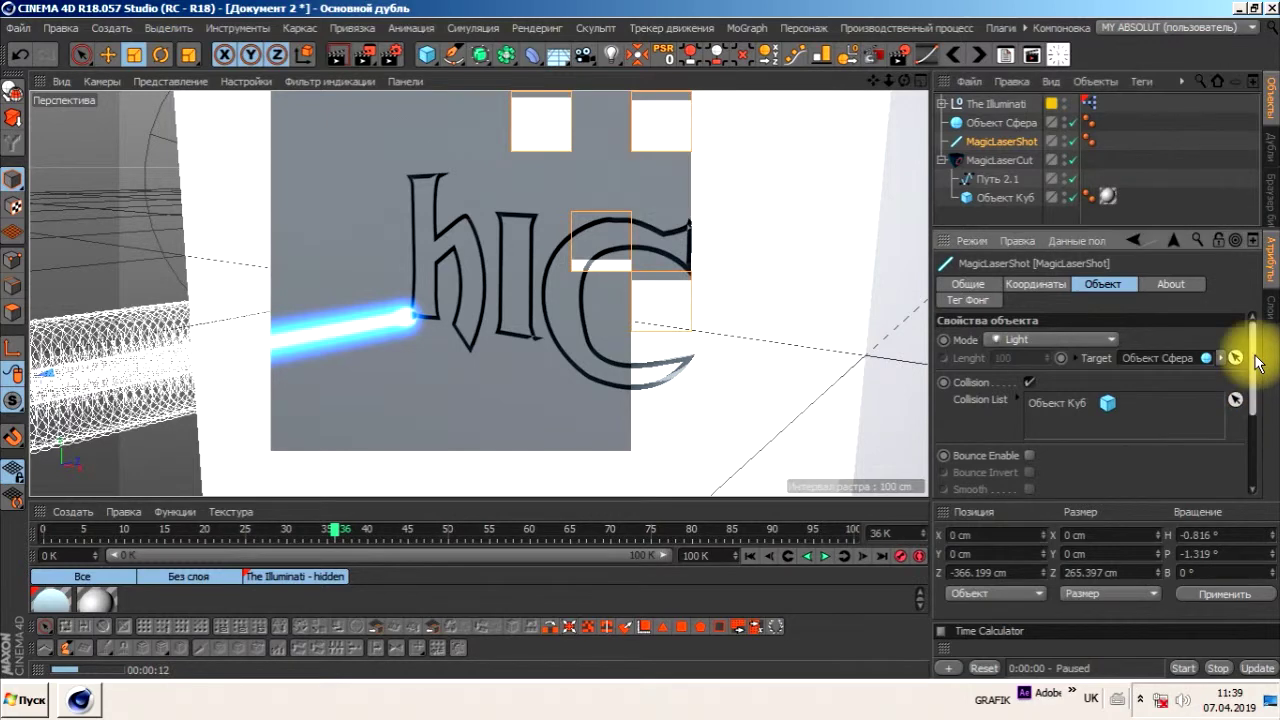
Set the beam's Radius Dicay to 50 % and render to check the beam.
drag(1249, 354, 1249, 423)
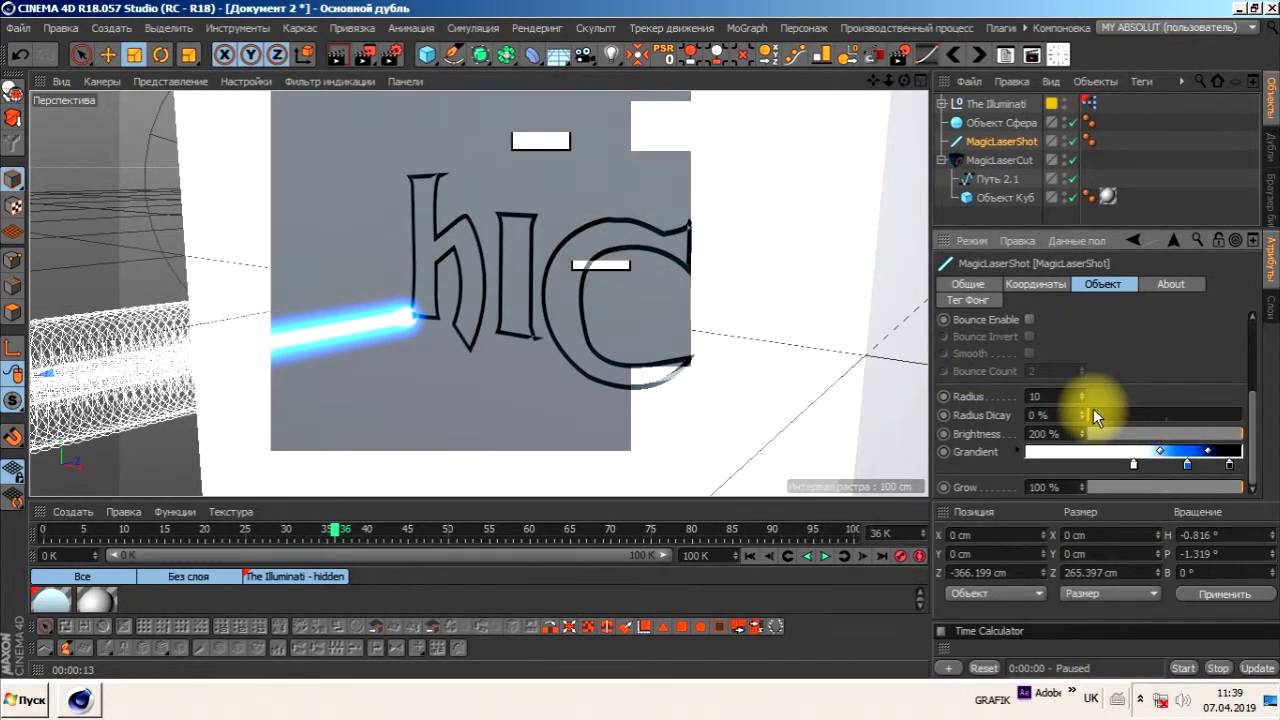
drag(1093, 414, 1137, 409)
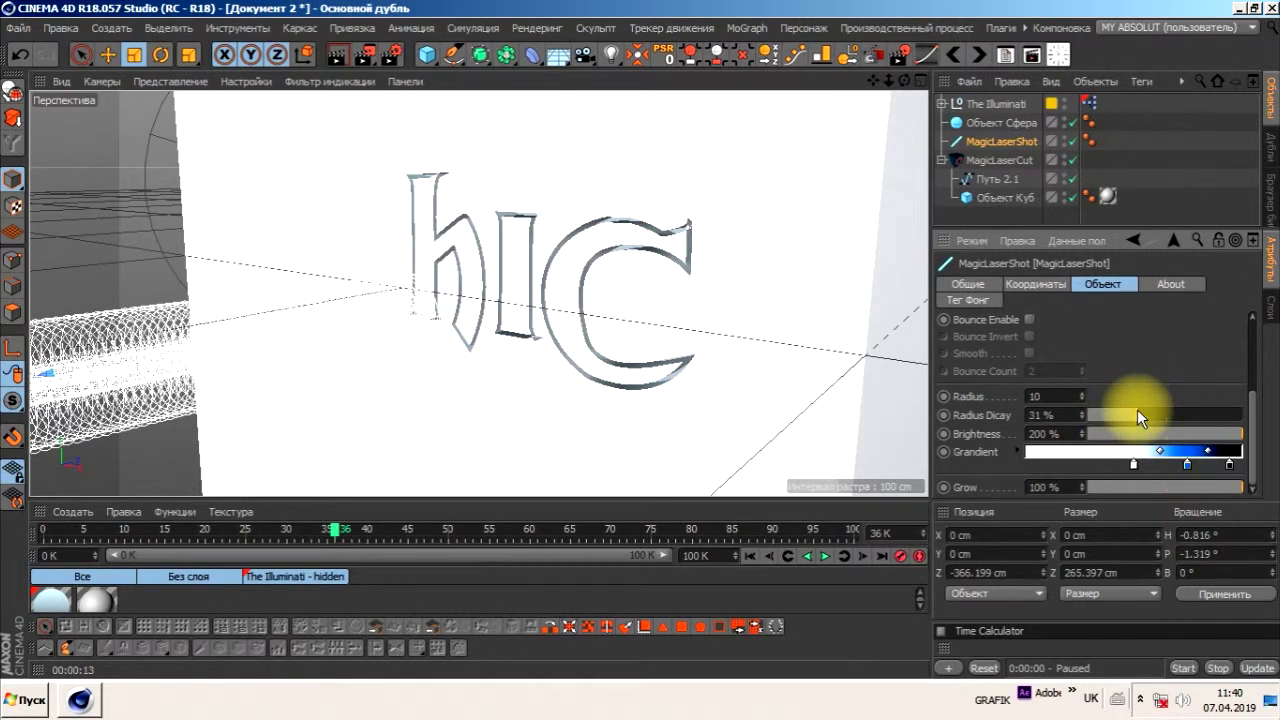
click(330, 58)
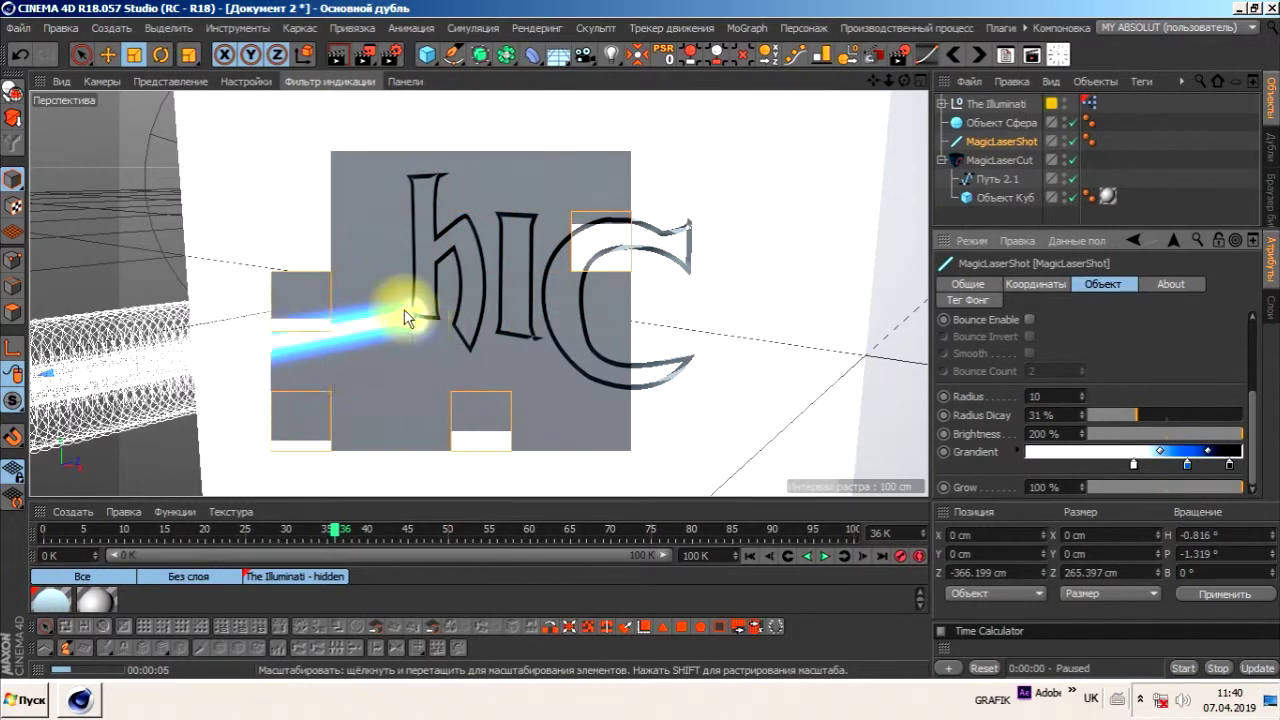
click(1045, 415)
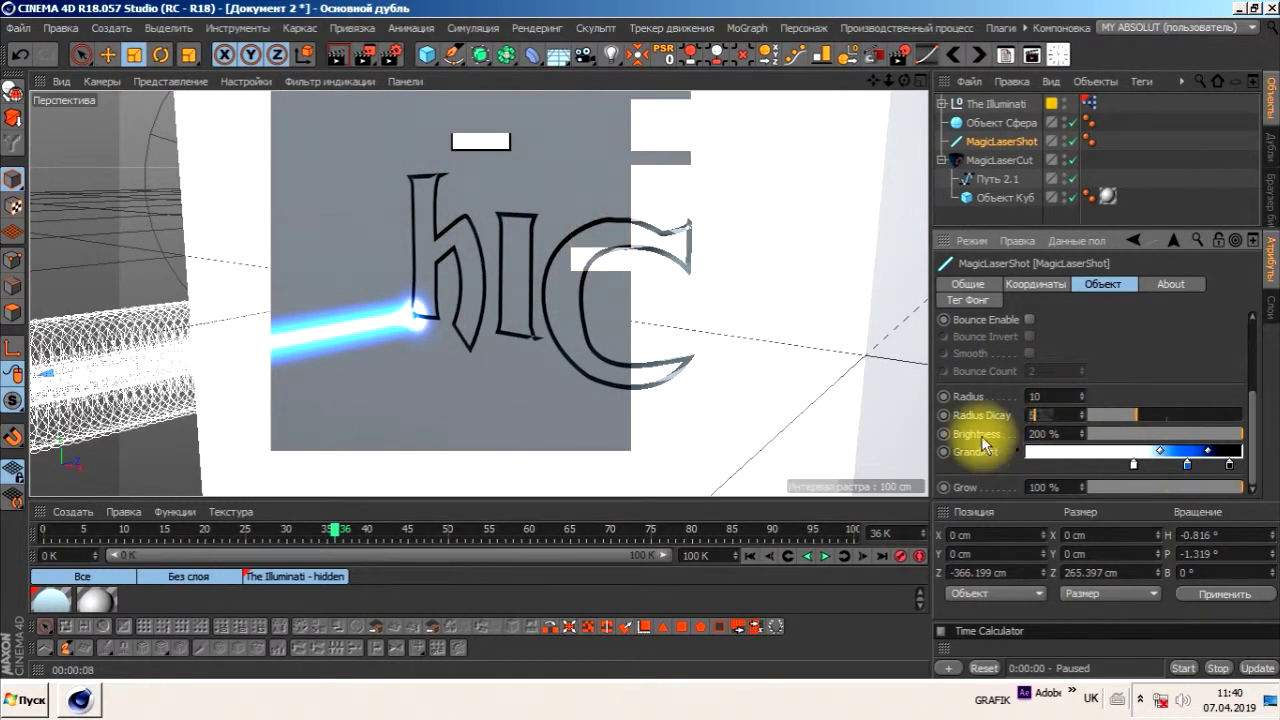
text(50)
key(Return)
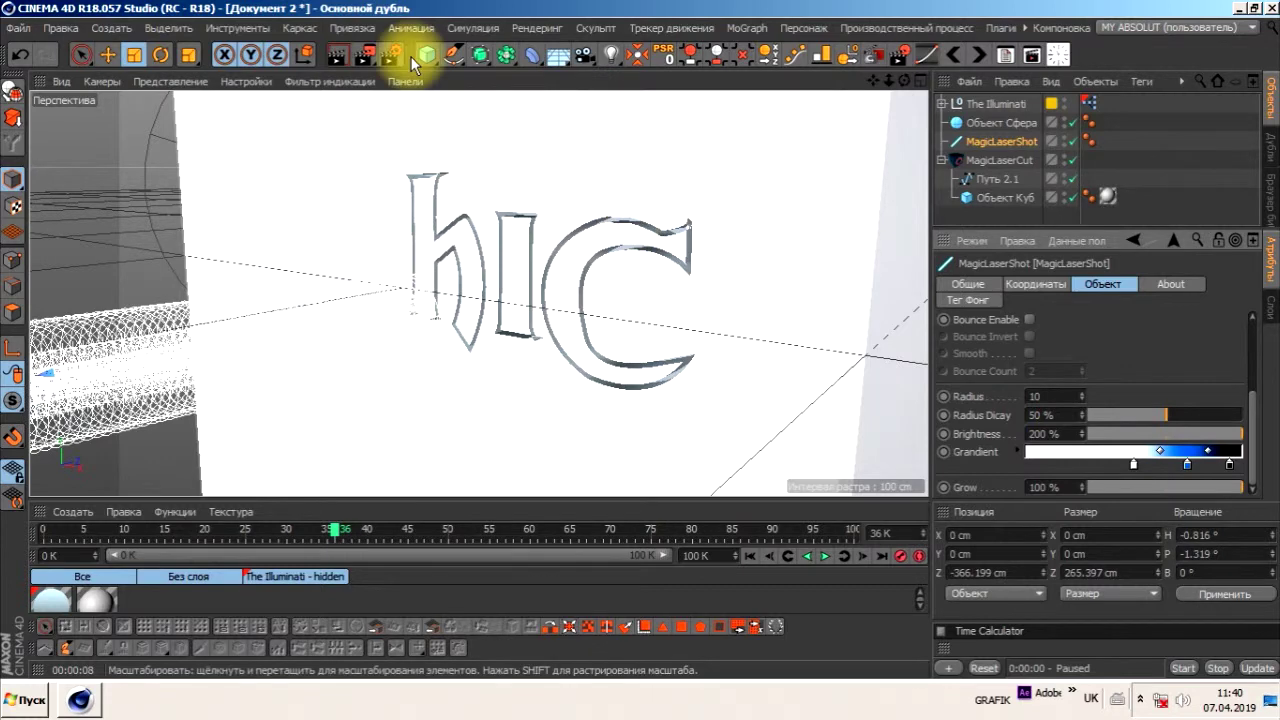
click(340, 55)
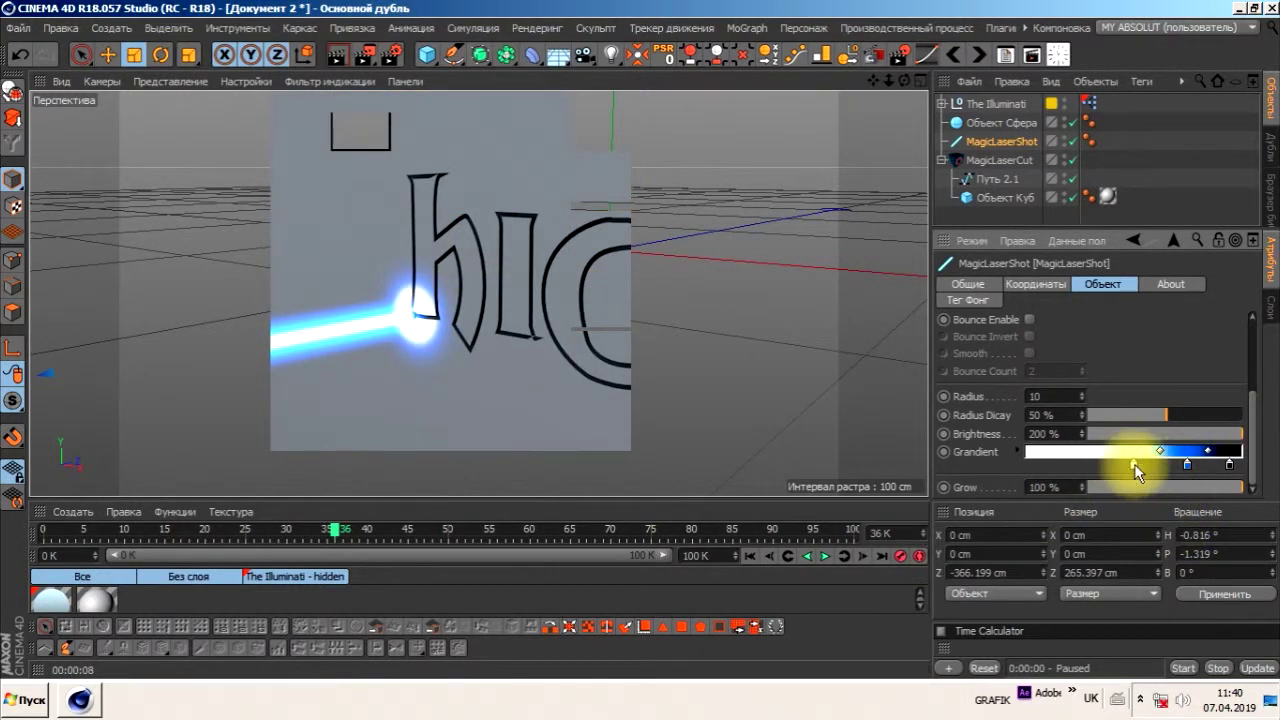
Set the beam gradient's middle colour stop to red.
click(1188, 464)
double_click(1188, 464)
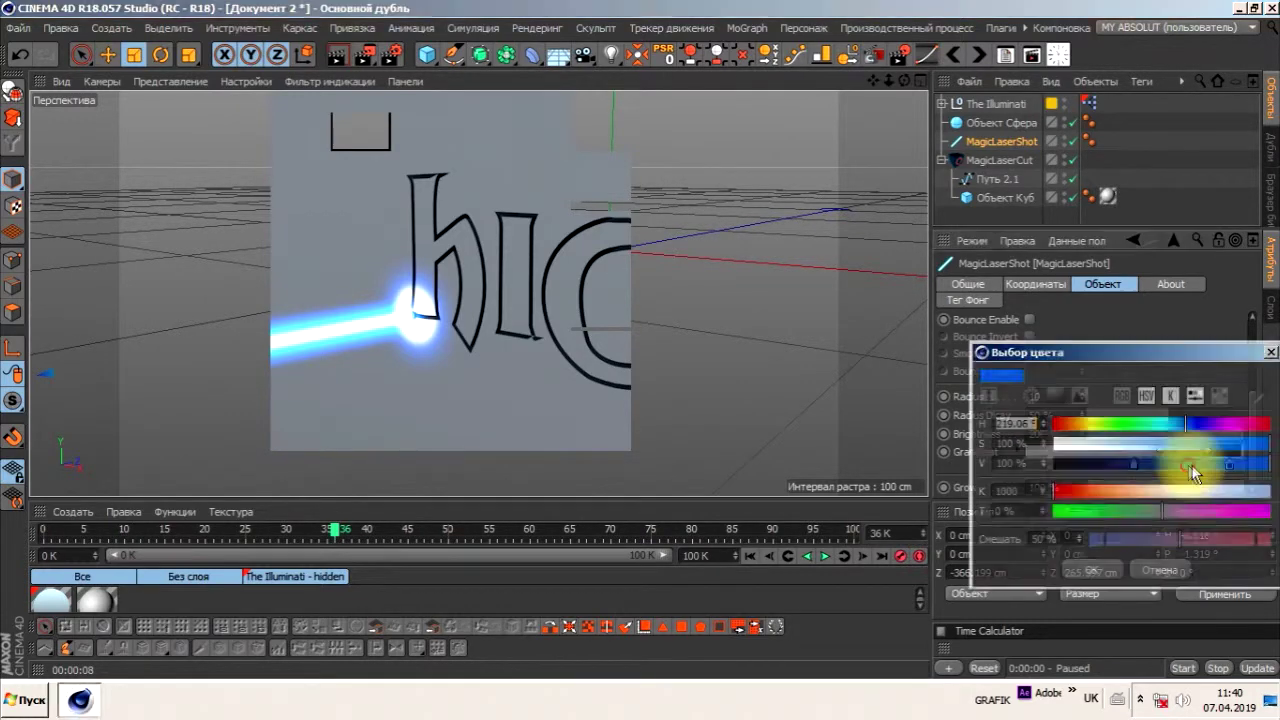
click(1060, 425)
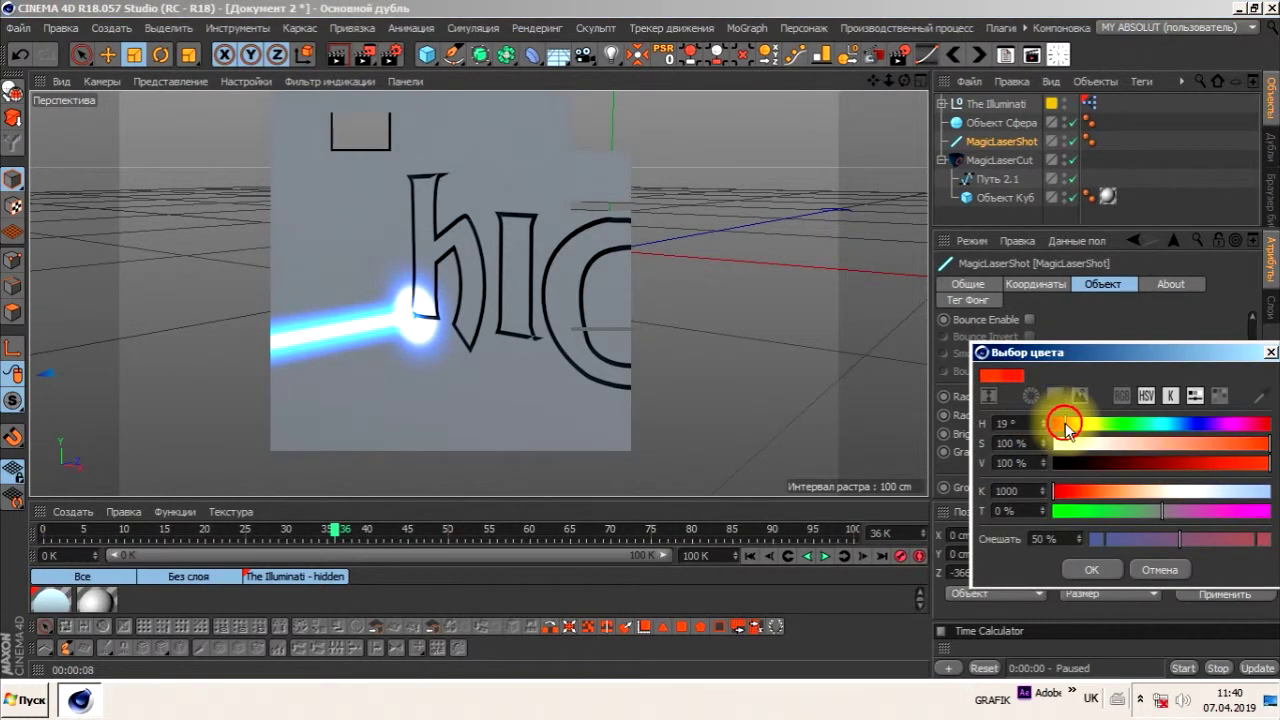
click(1091, 569)
Render the red beam and create a new material in the Material Manager.
click(335, 55)
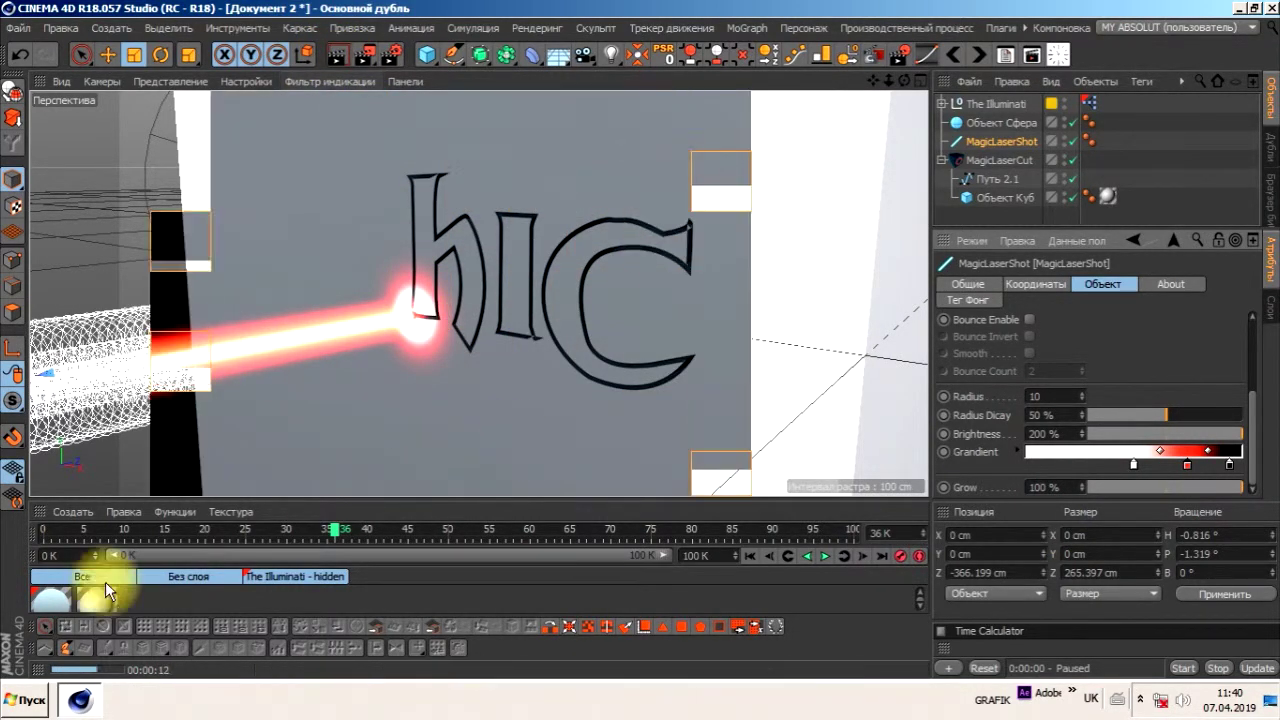
click(72, 511)
click(119, 354)
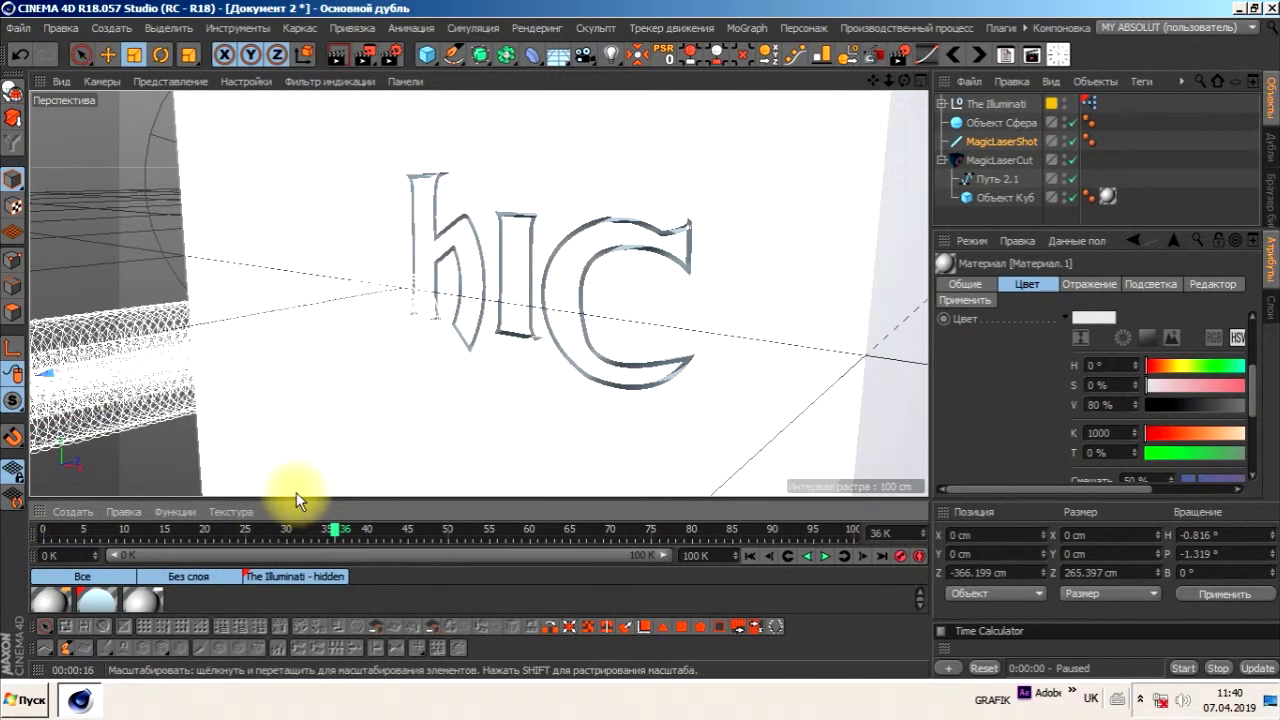
Open the new material and add a Gradient shader as its Color texture.
click(141, 600)
double_click(141, 600)
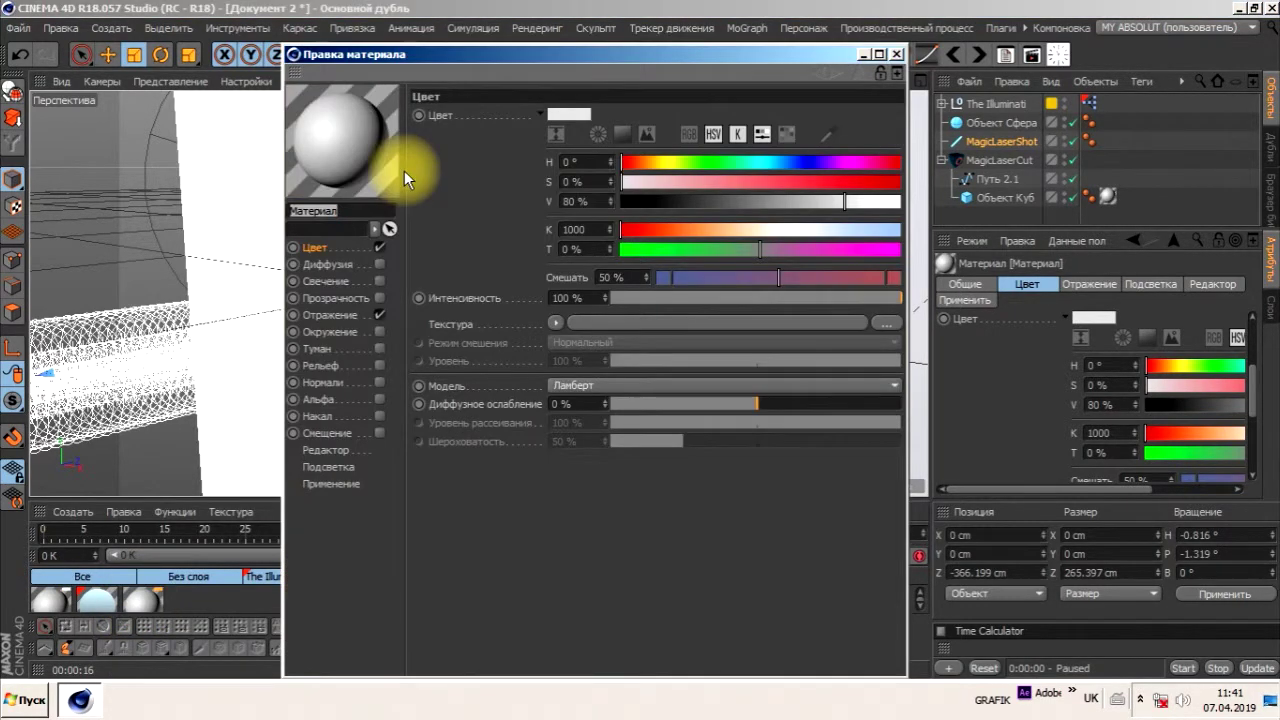
click(555, 322)
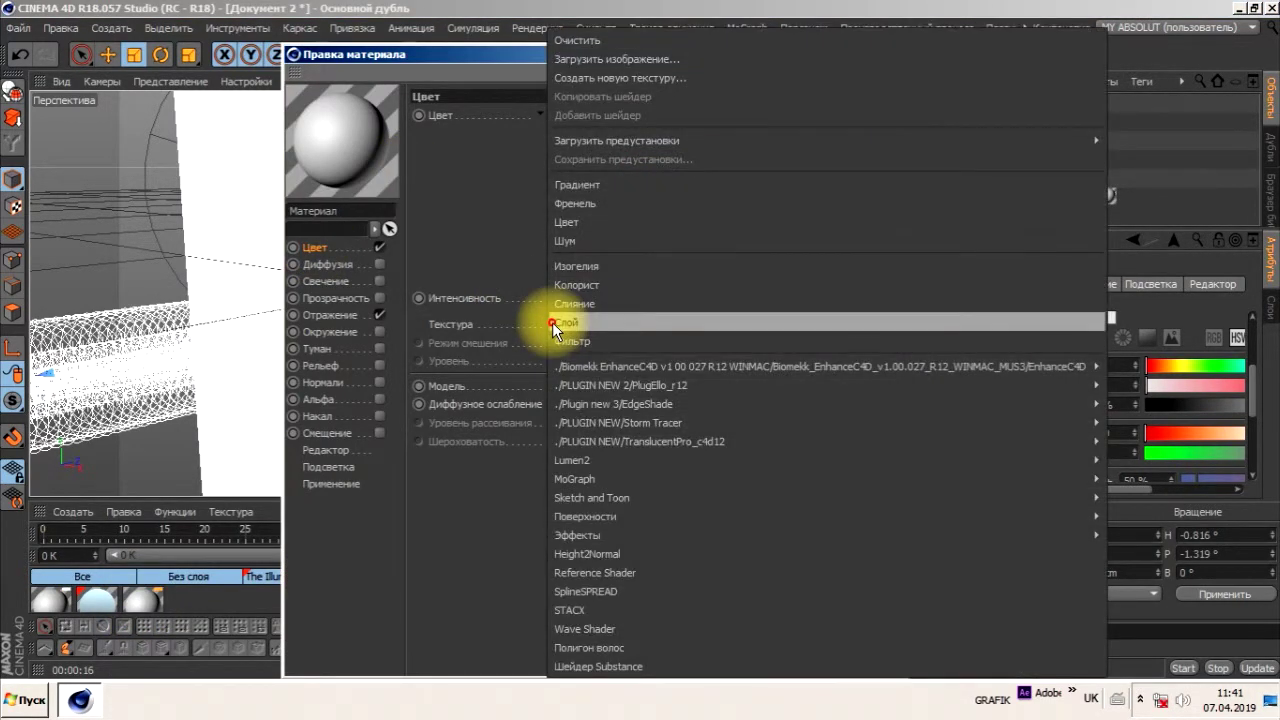
click(601, 186)
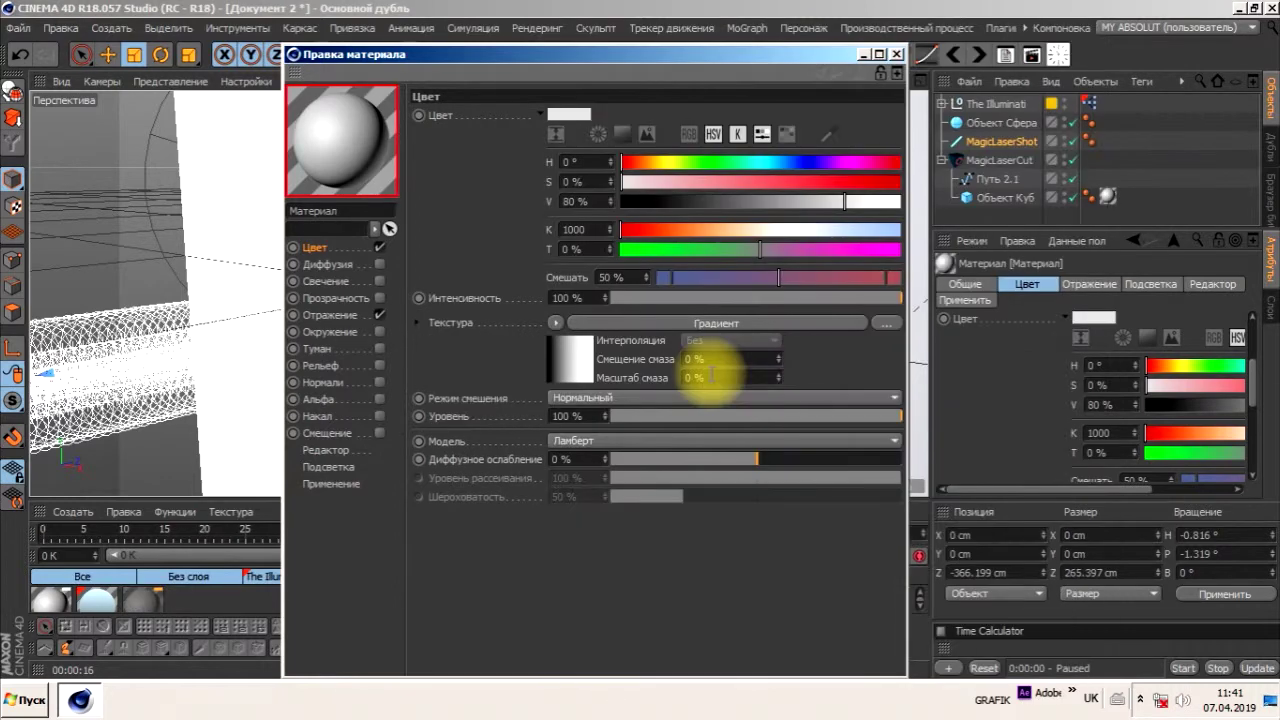
click(558, 360)
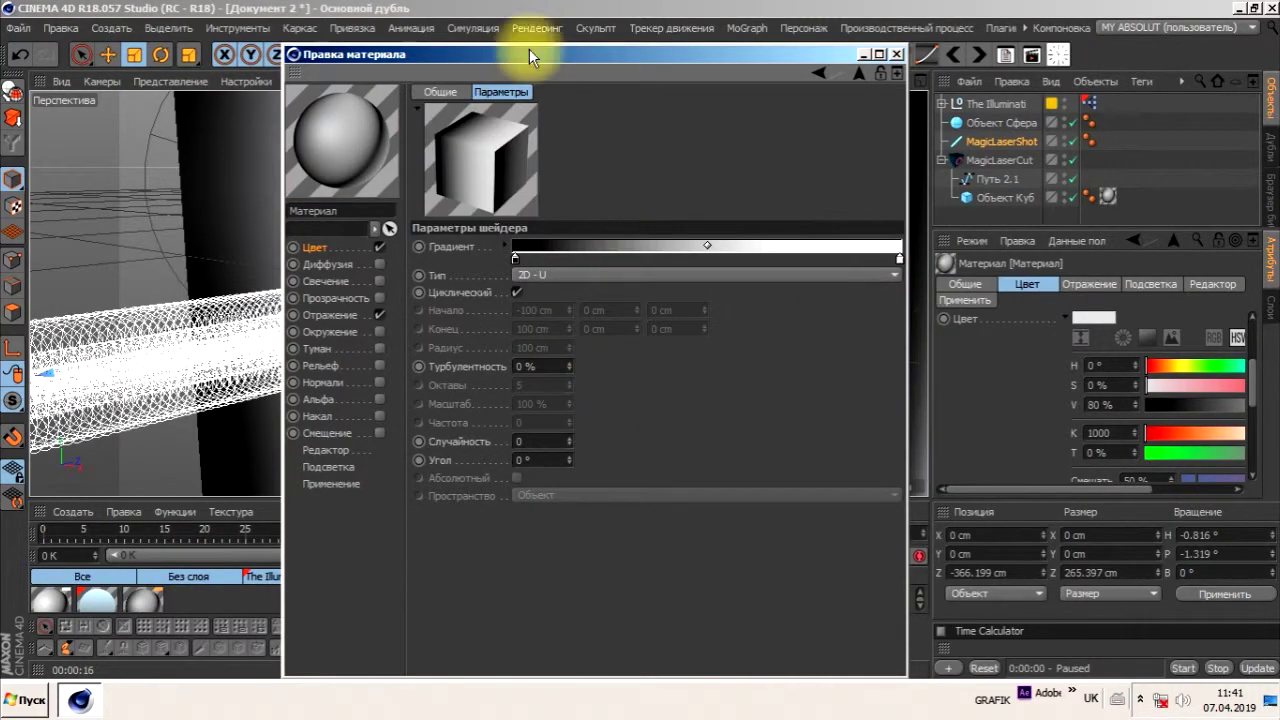
drag(529, 48, 933, 23)
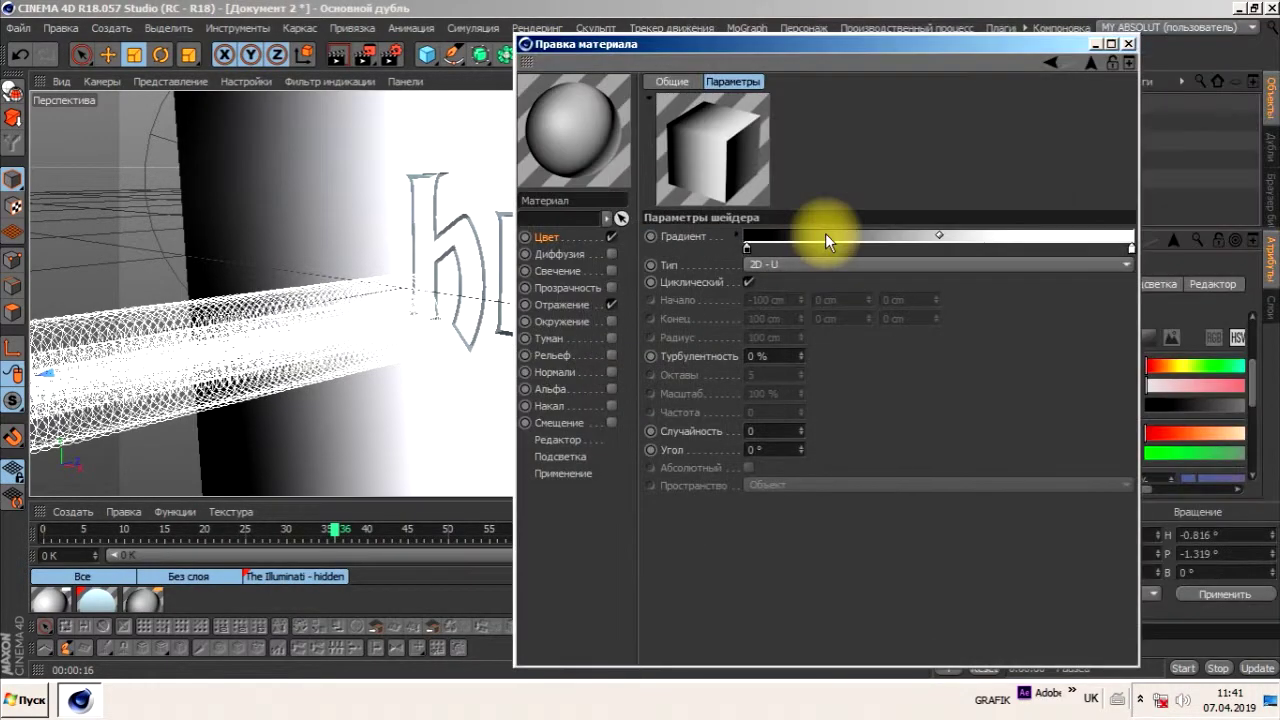
Make the gradient's left stop strong red and its right stop orange.
double_click(746, 249)
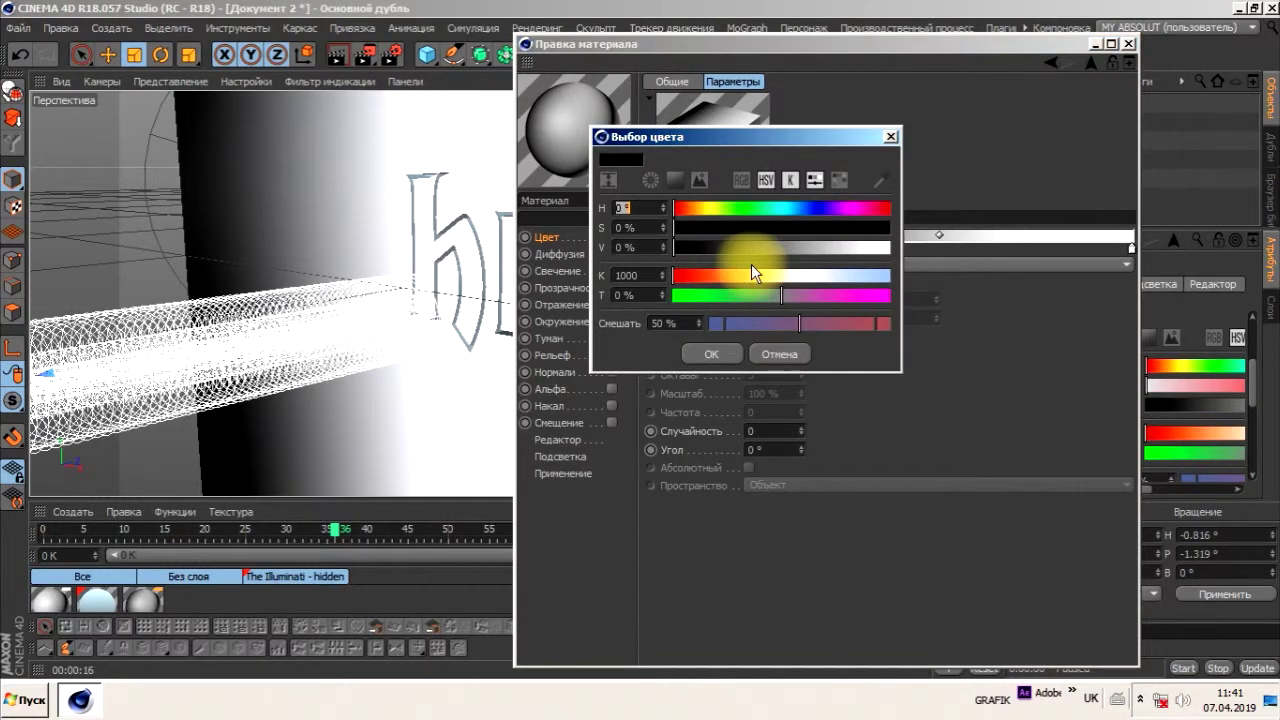
drag(751, 271, 682, 276)
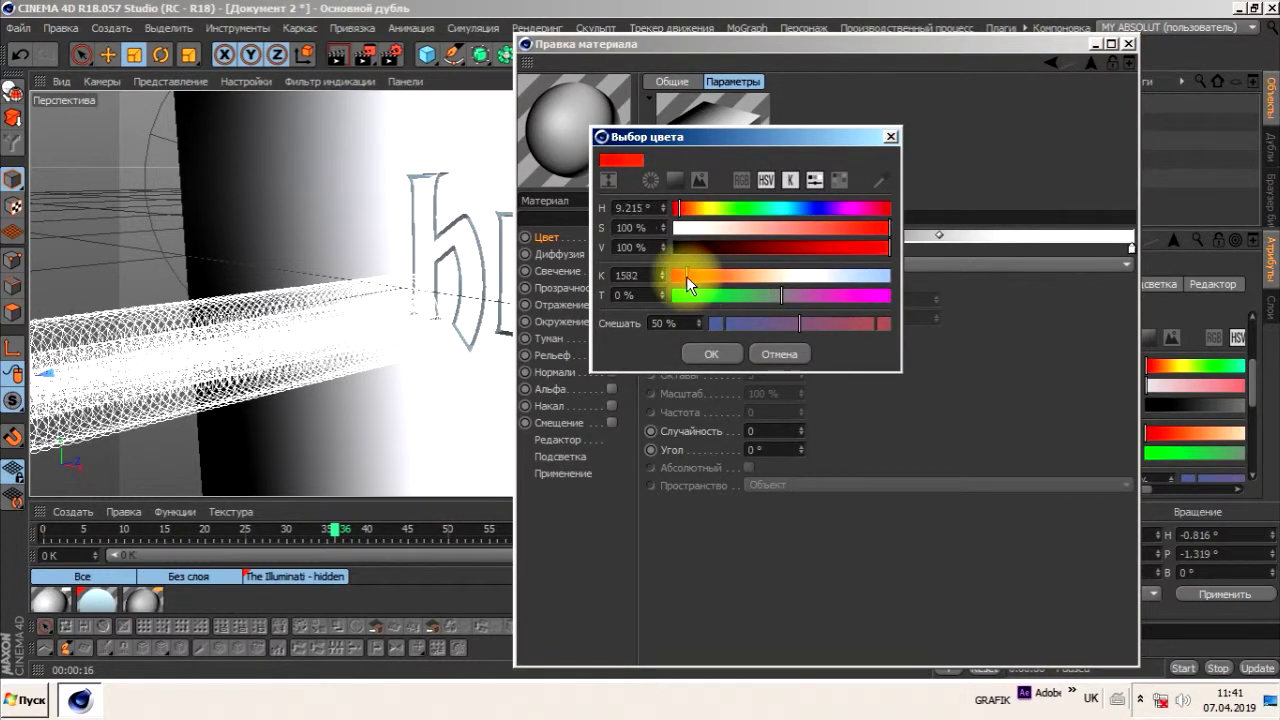
click(711, 354)
double_click(1126, 247)
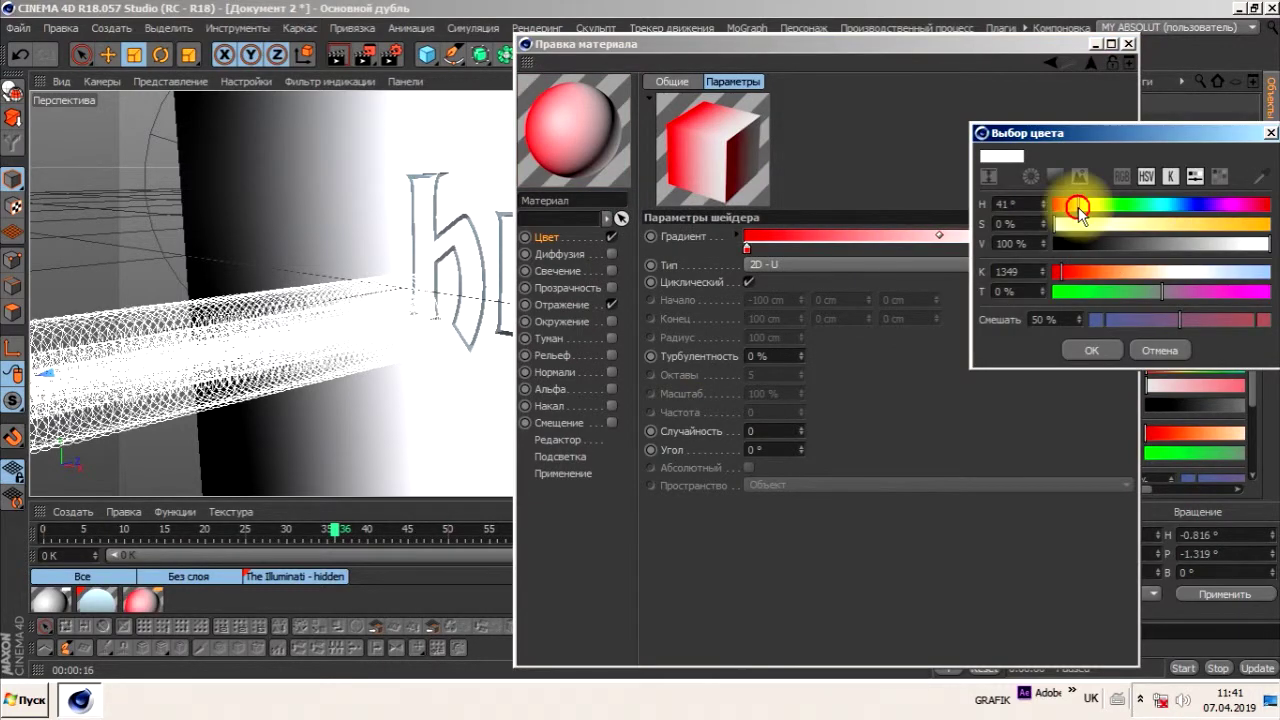
click(1071, 205)
mouse_move(1080, 224)
mouse_down()
mouse_move(1249, 229)
mouse_move(1205, 230)
mouse_move(1217, 230)
mouse_up()
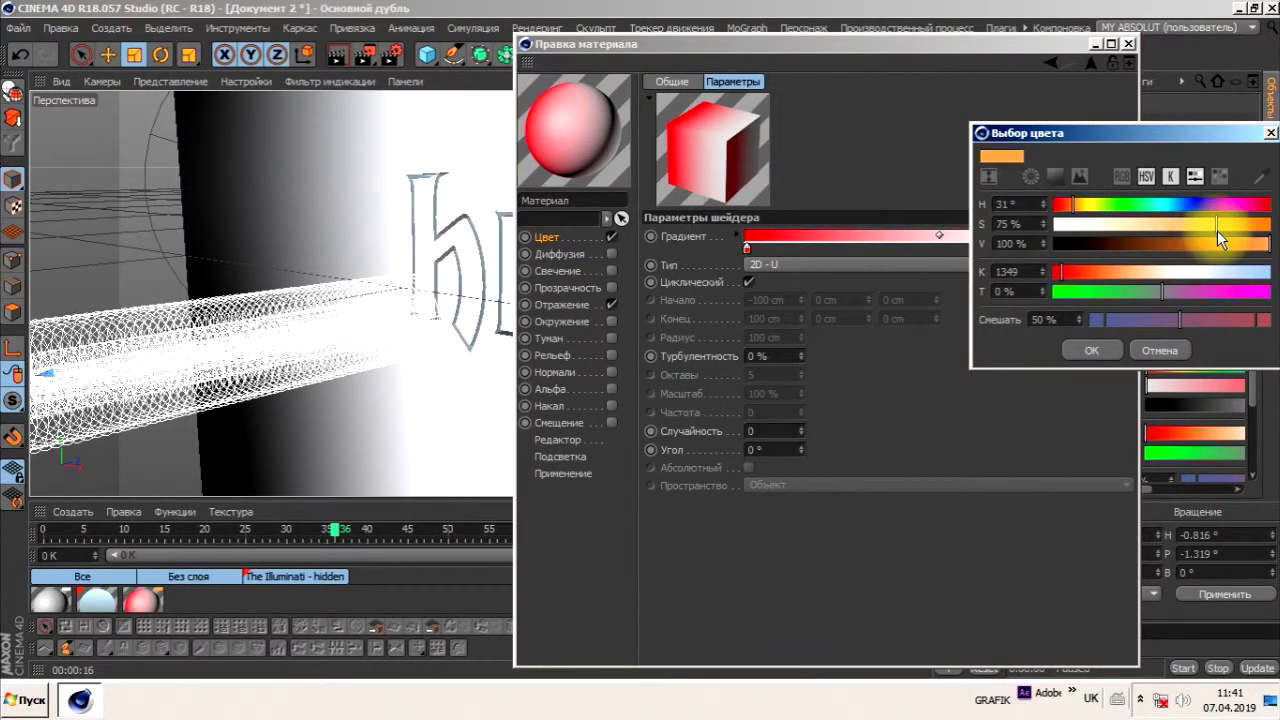
click(1103, 348)
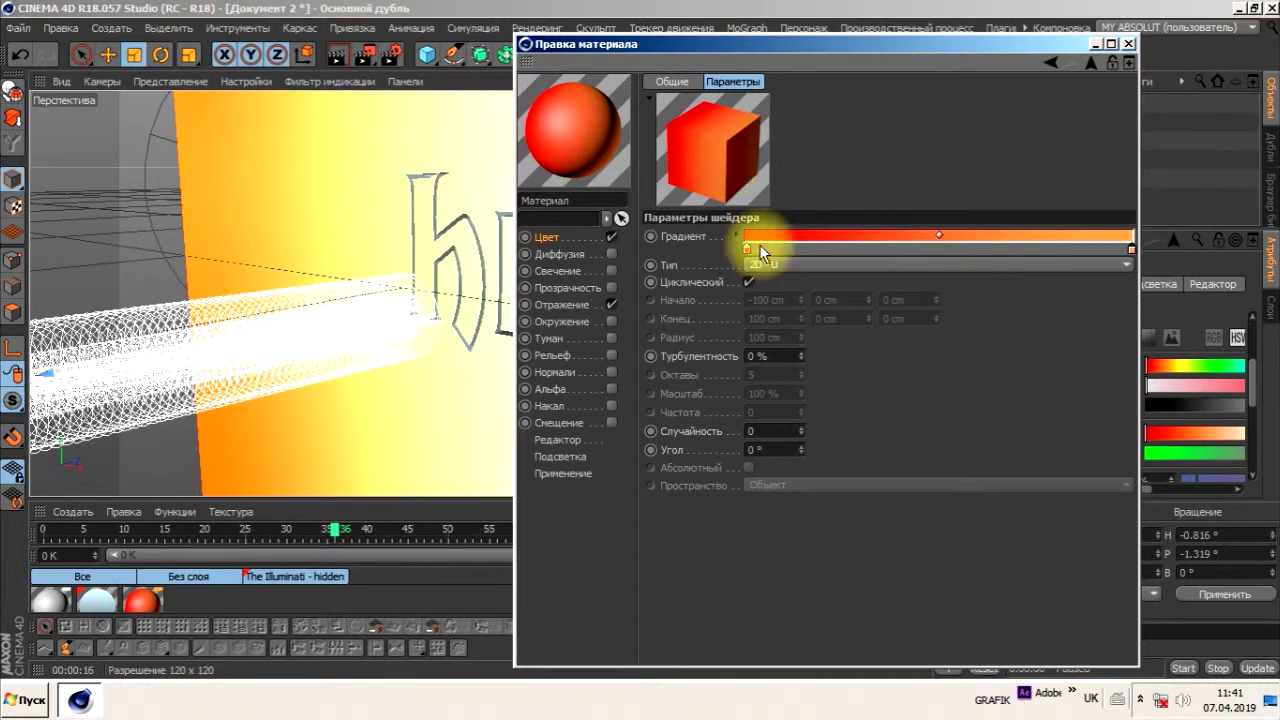
Set the gradient turbulence to 57 % and minimise the Material Editor.
drag(803, 349, 797, 360)
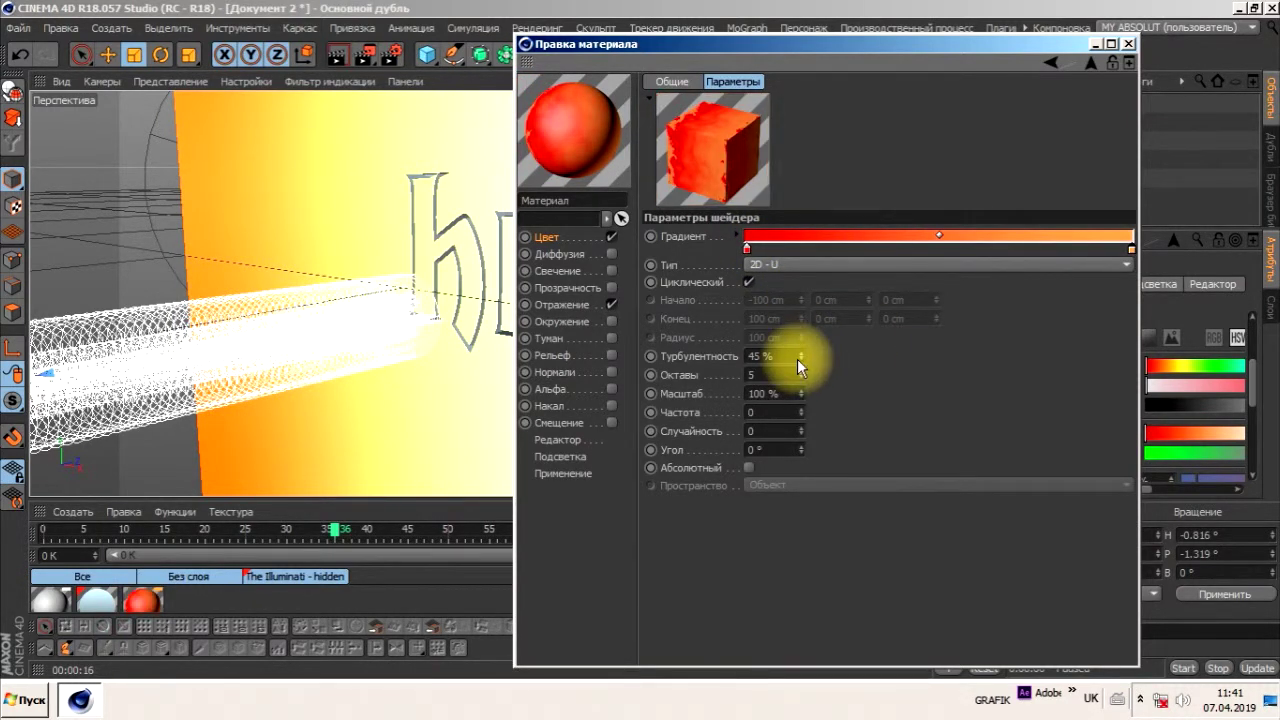
drag(797, 359, 797, 353)
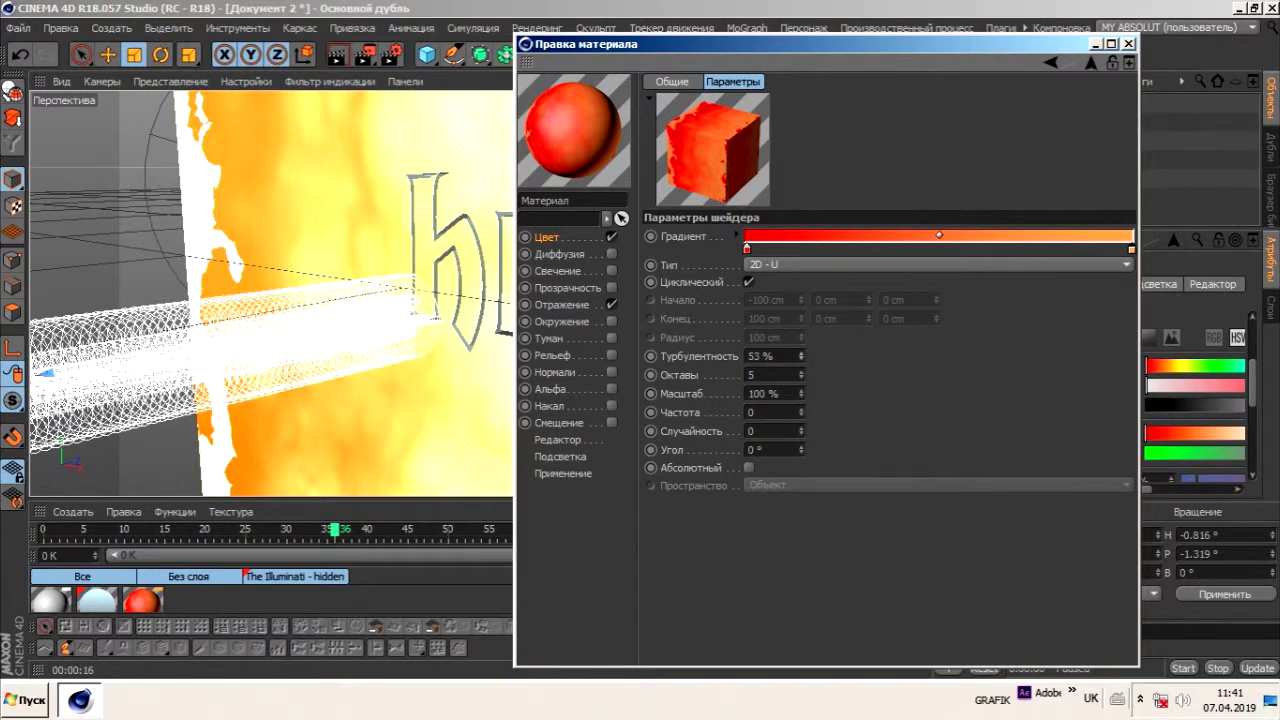
click(1107, 44)
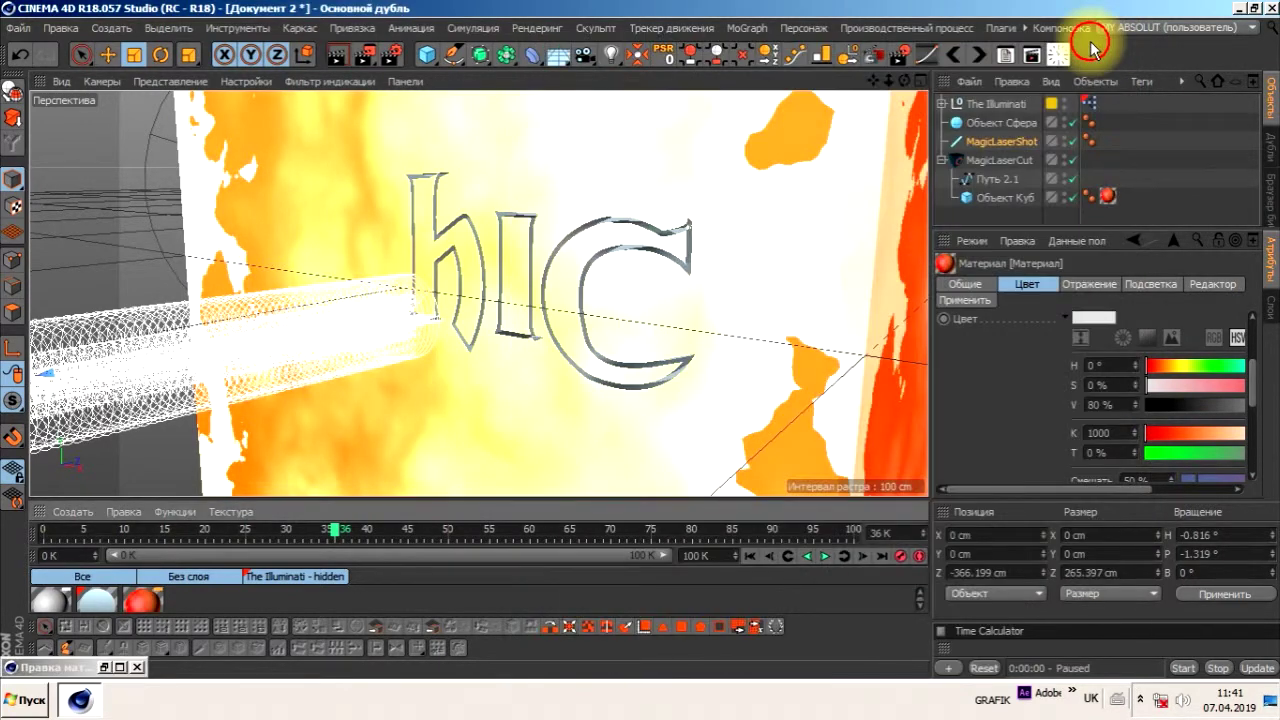
Render, then set the material's gradient type to 2D - V with 75 % turbulence.
click(340, 58)
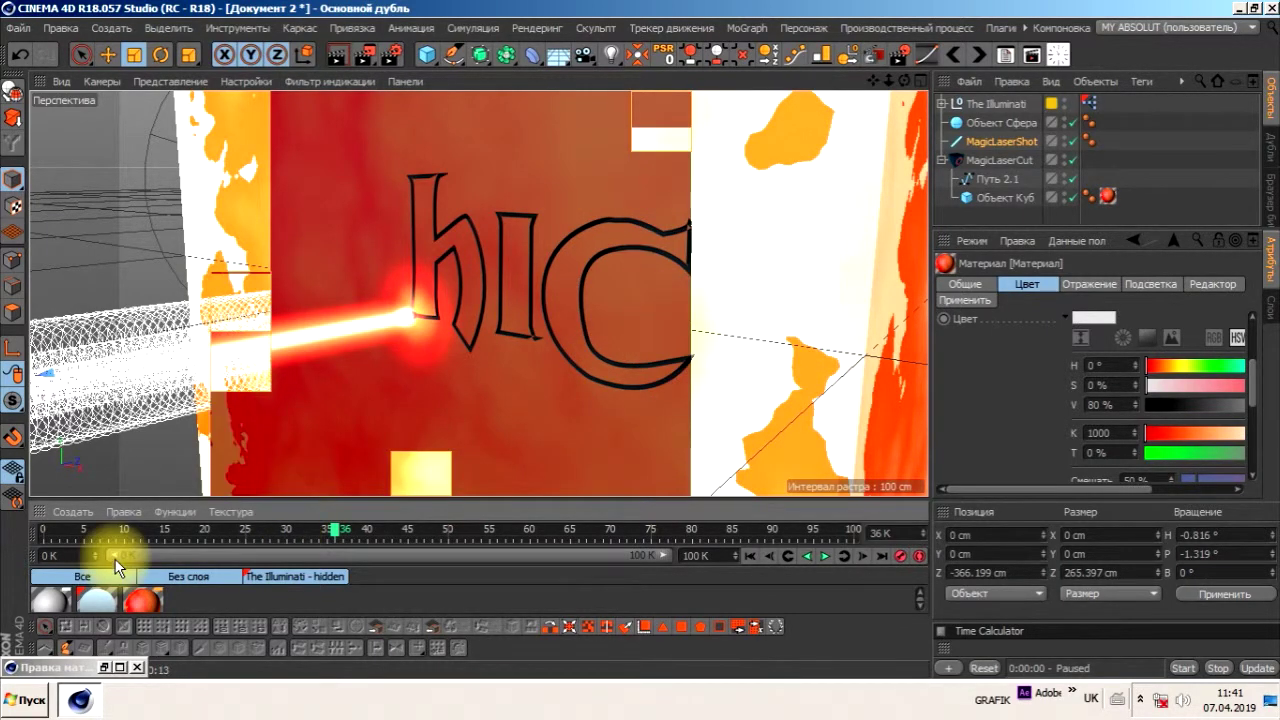
double_click(140, 599)
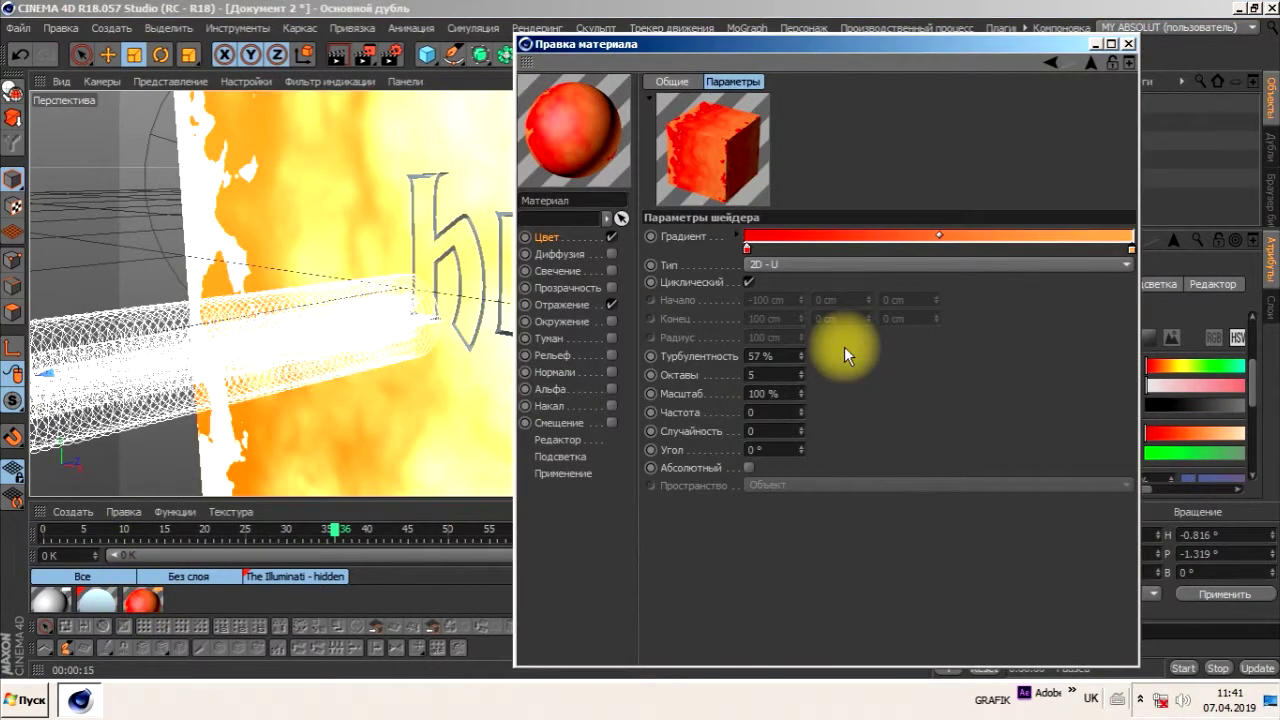
click(768, 266)
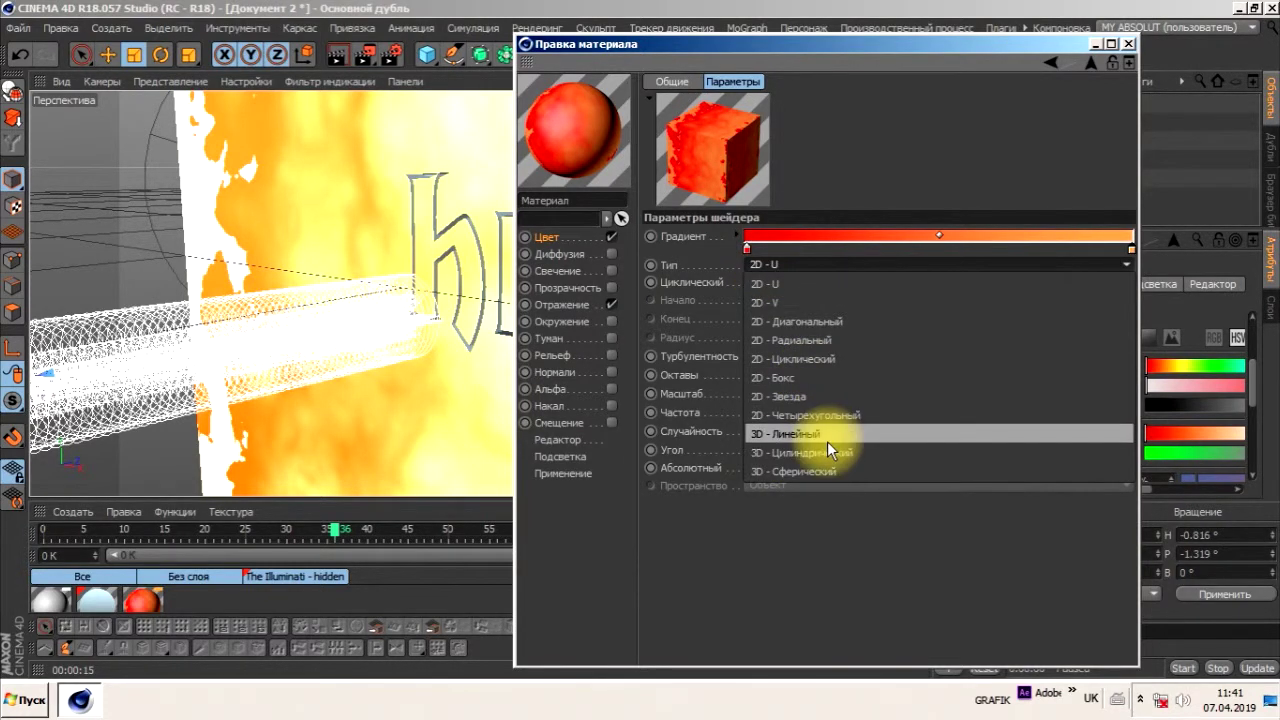
click(794, 303)
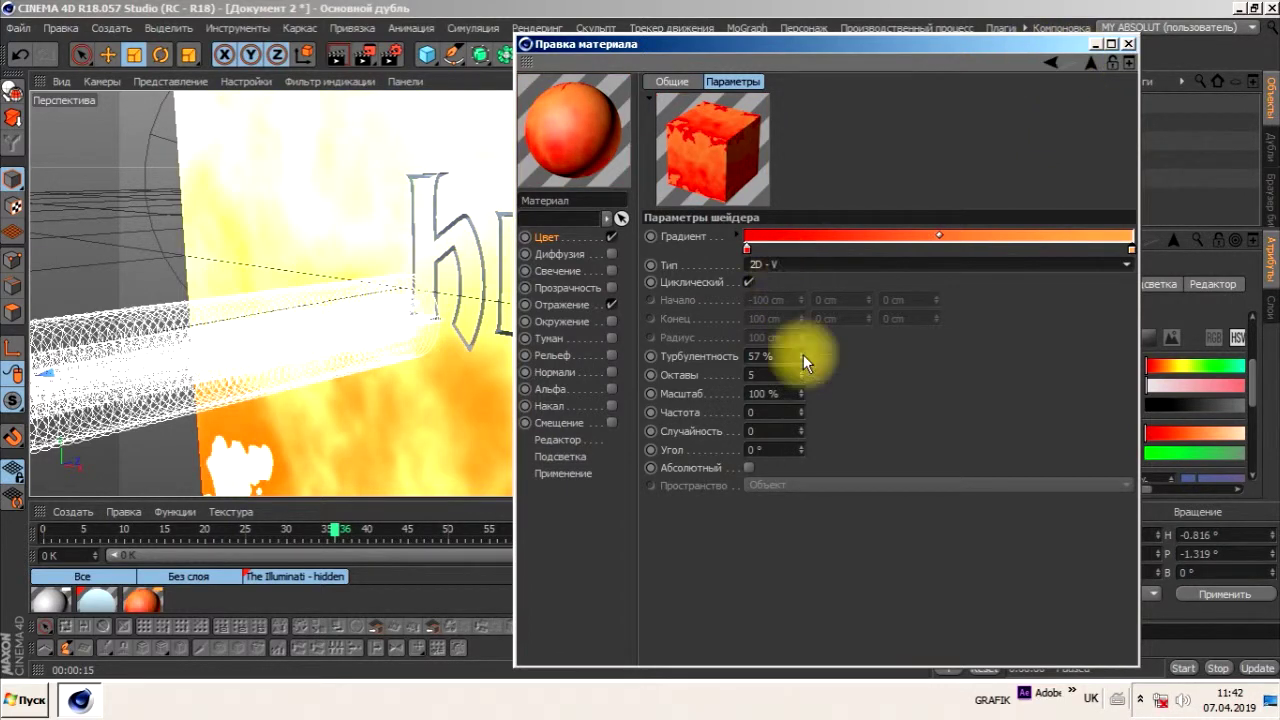
click(762, 356)
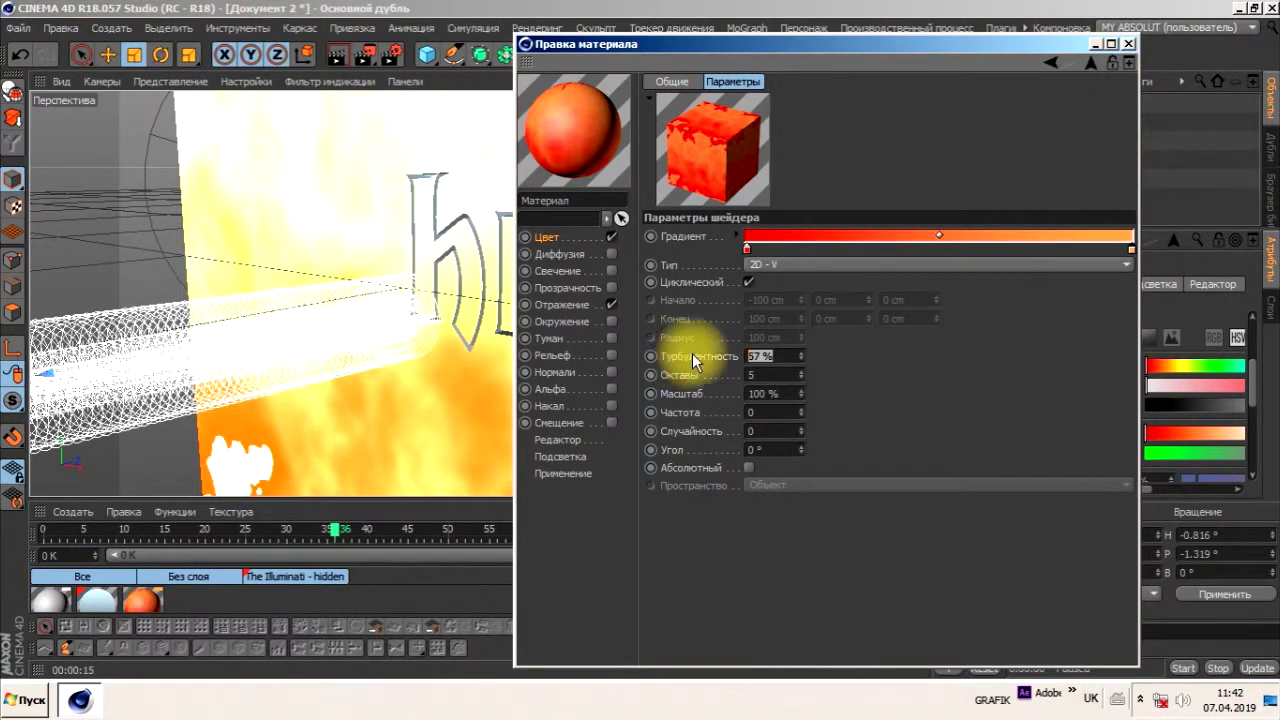
text(75)
key(Return)
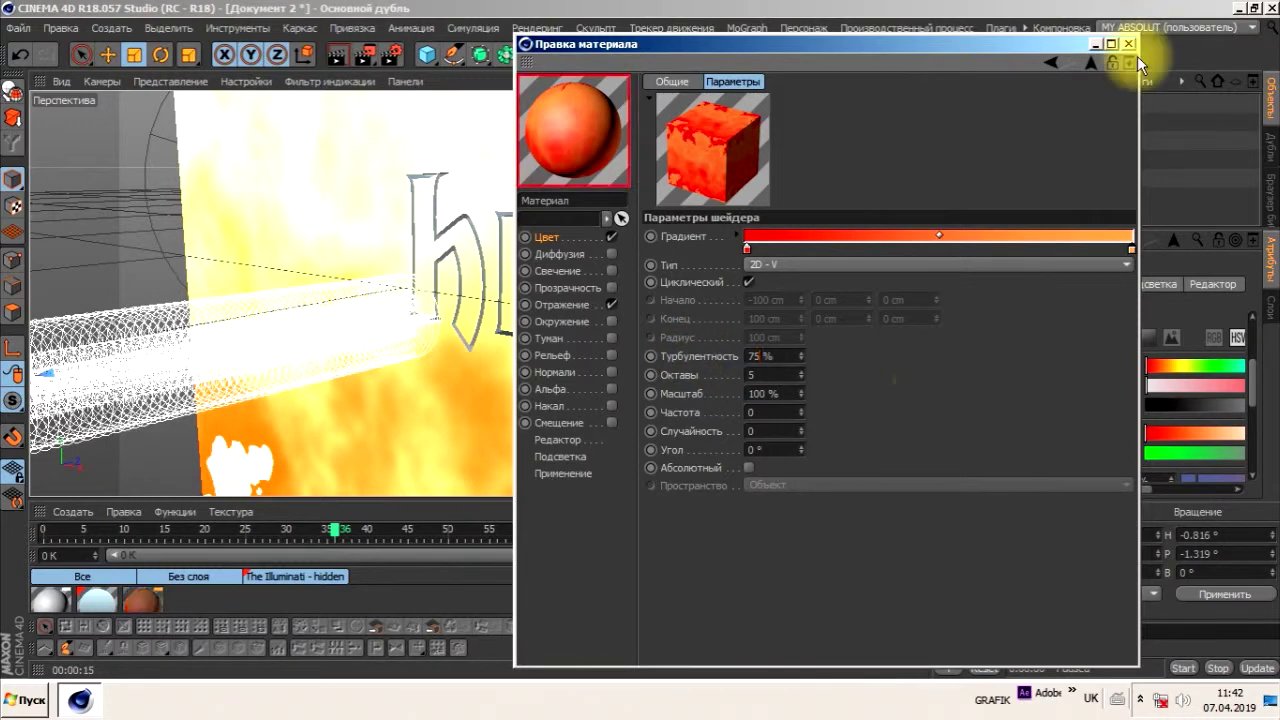
click(1129, 44)
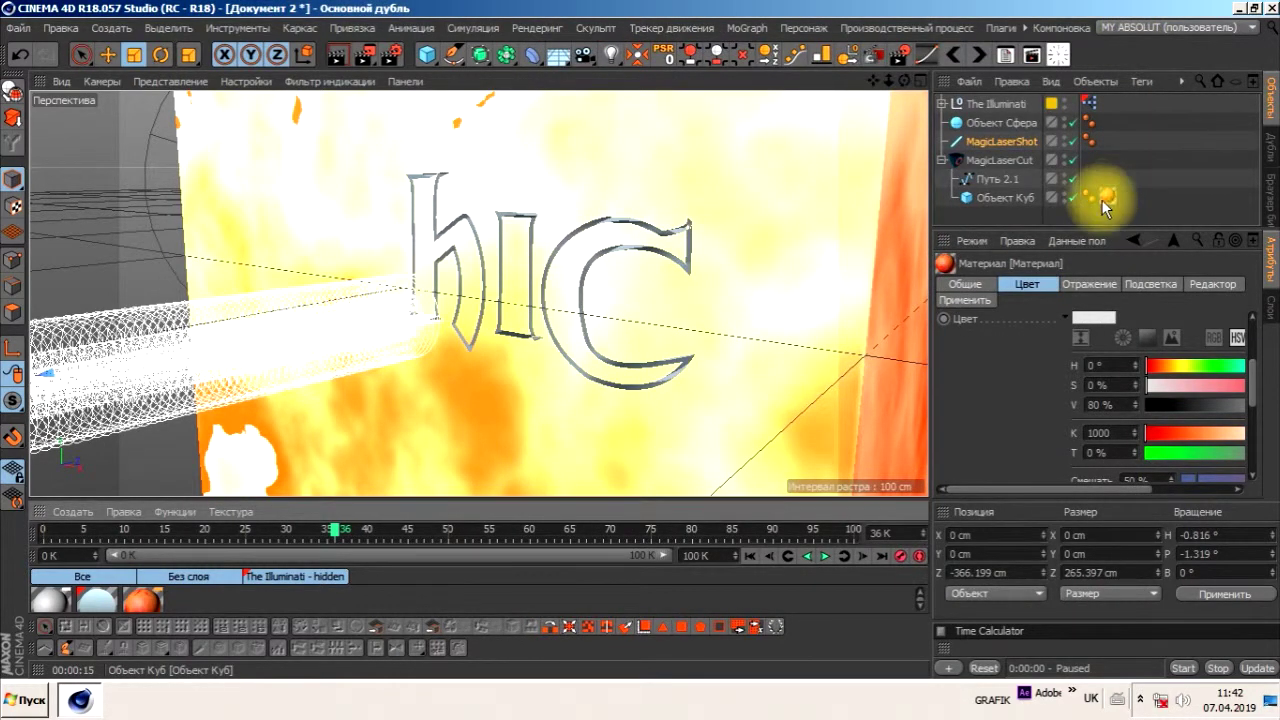
Move the material tag from Объект Куб to Путь 2.1, render, and reopen the material.
drag(1101, 199, 1089, 178)
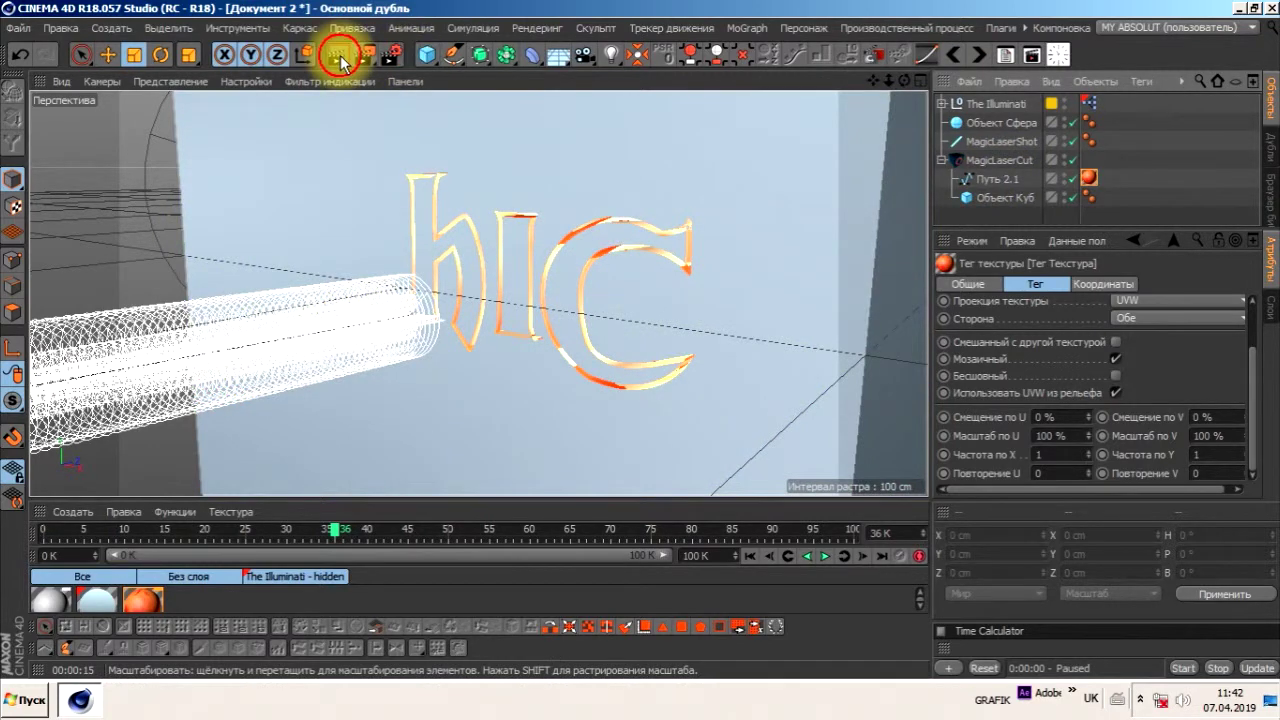
click(337, 55)
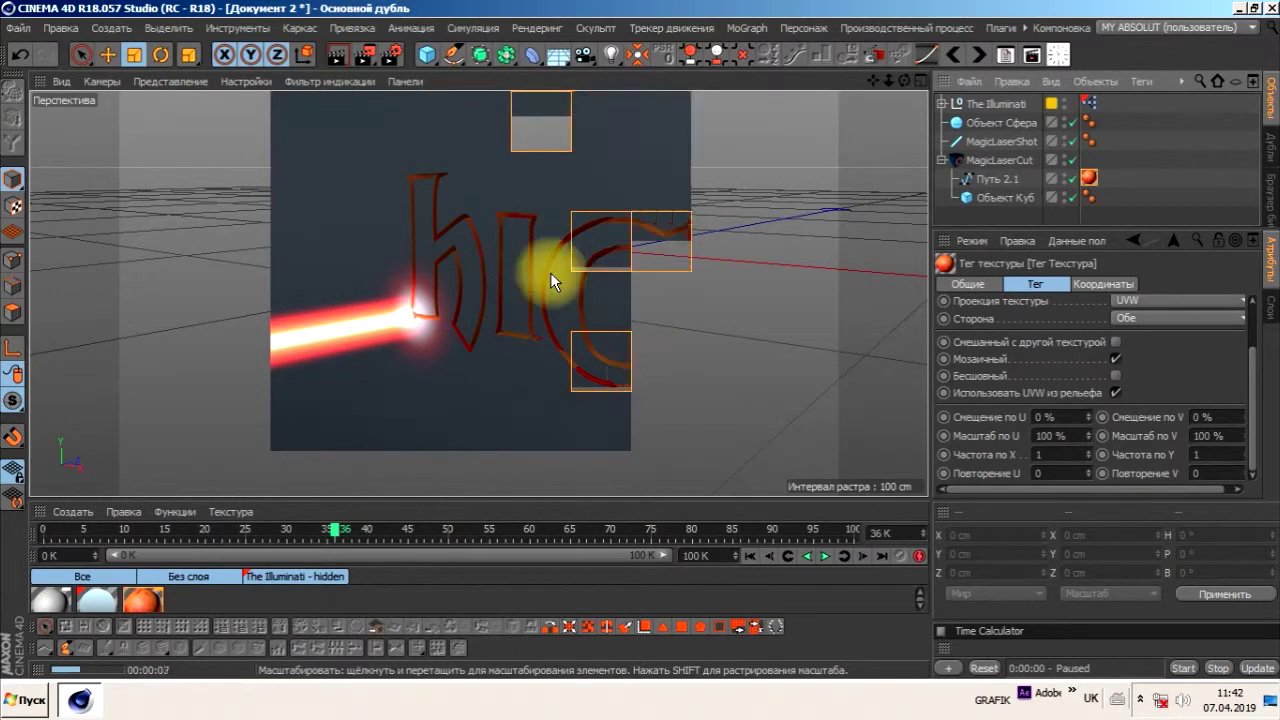
double_click(147, 601)
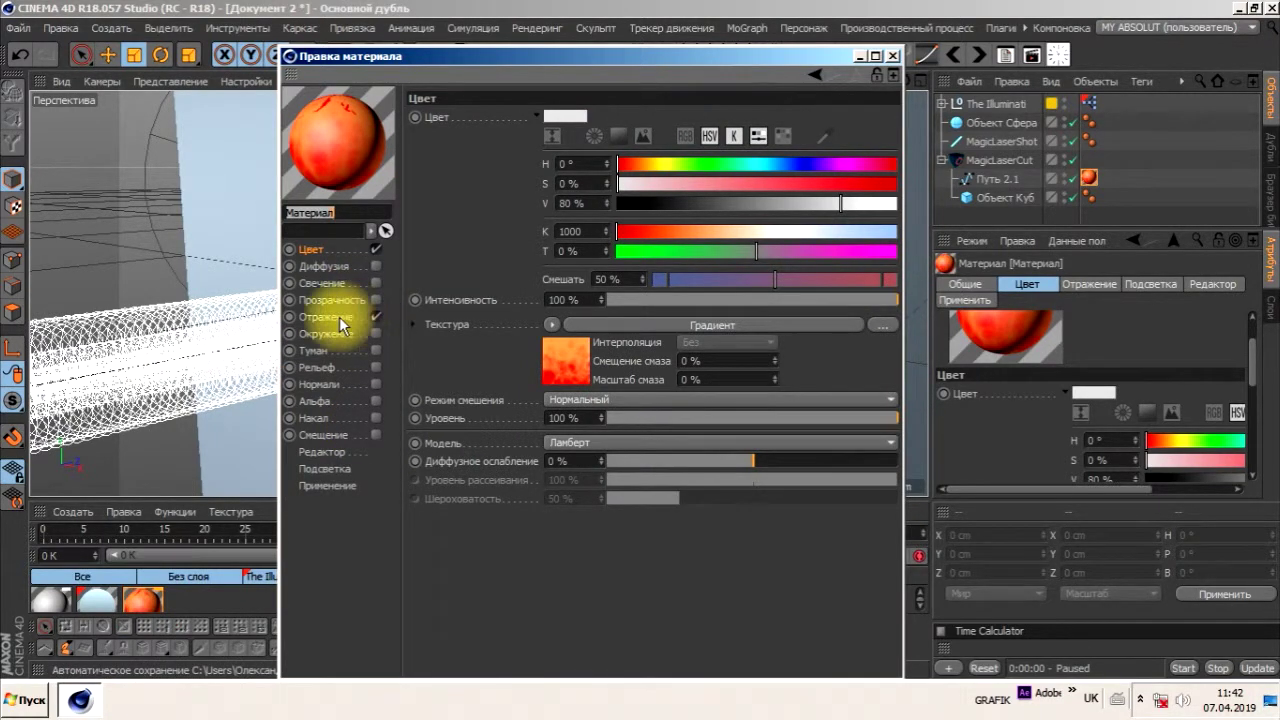
Copy the Color channel's gradient and paste it into the enabled Luminance channel.
click(323, 283)
click(342, 254)
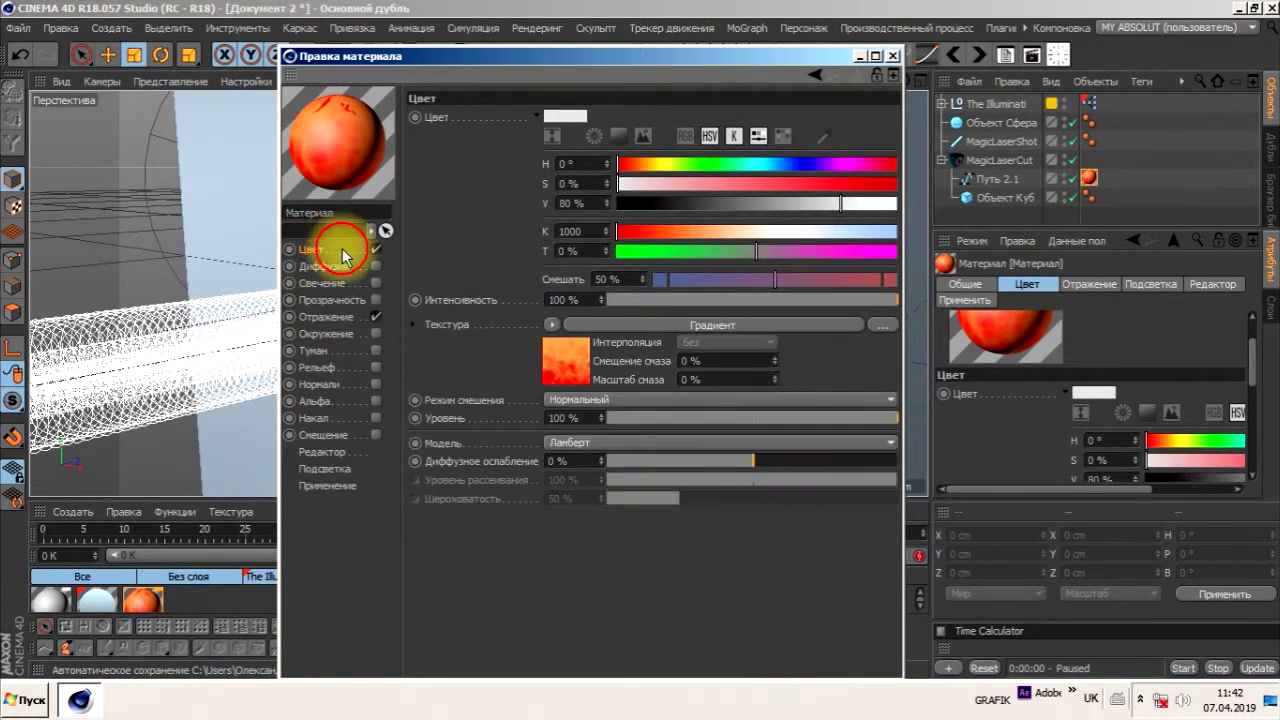
click(552, 324)
click(591, 92)
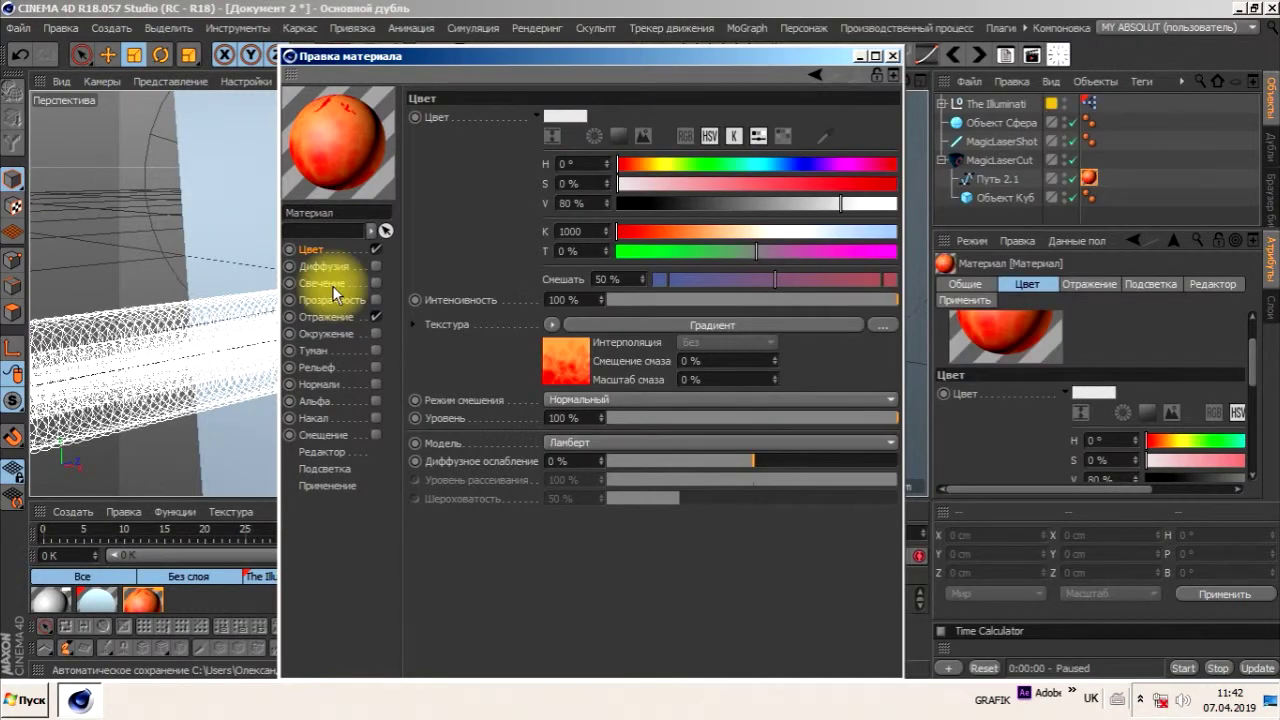
click(376, 283)
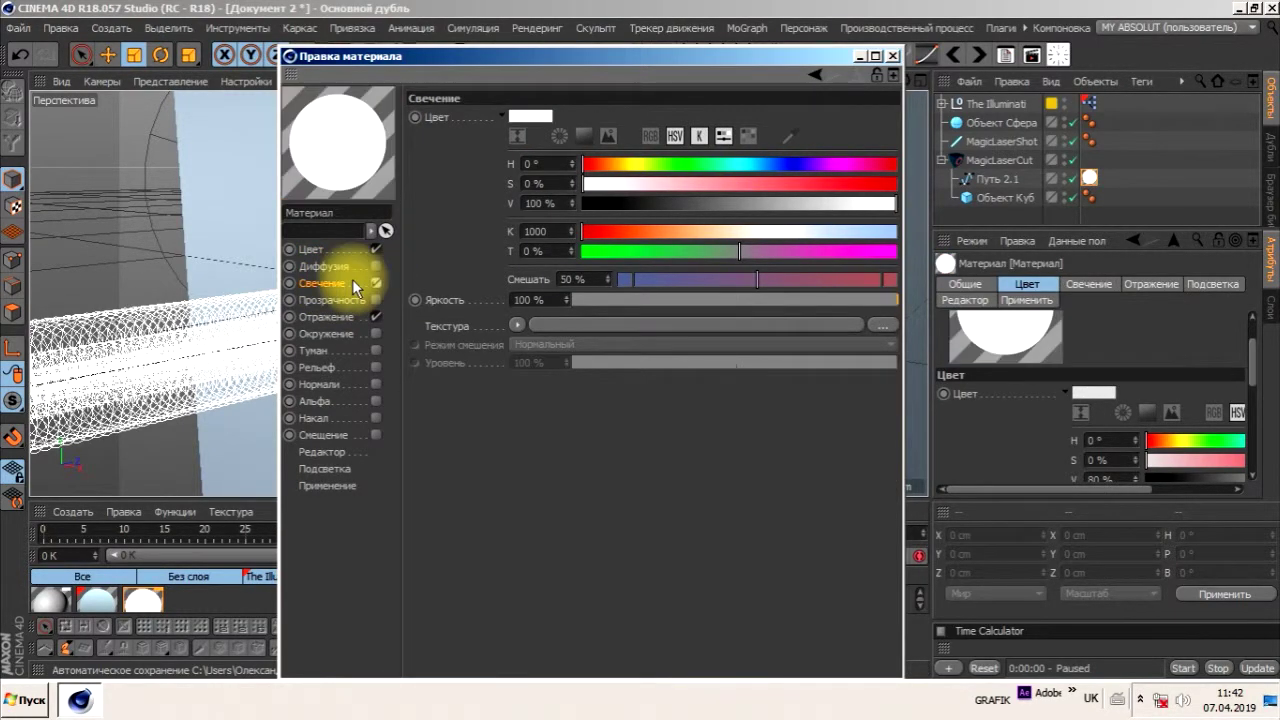
click(517, 324)
click(517, 141)
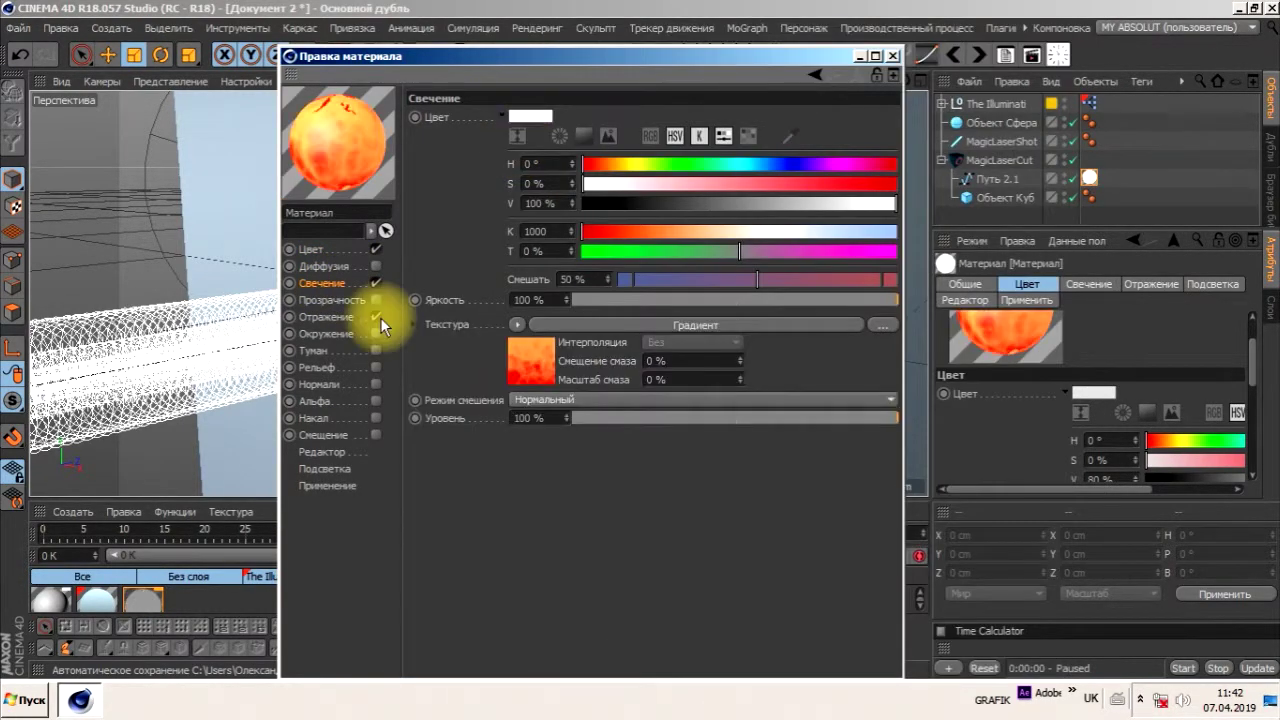
Disable Reflection and enable Glow at 50 % inner, 200 % outer, 5 cm radius.
click(376, 316)
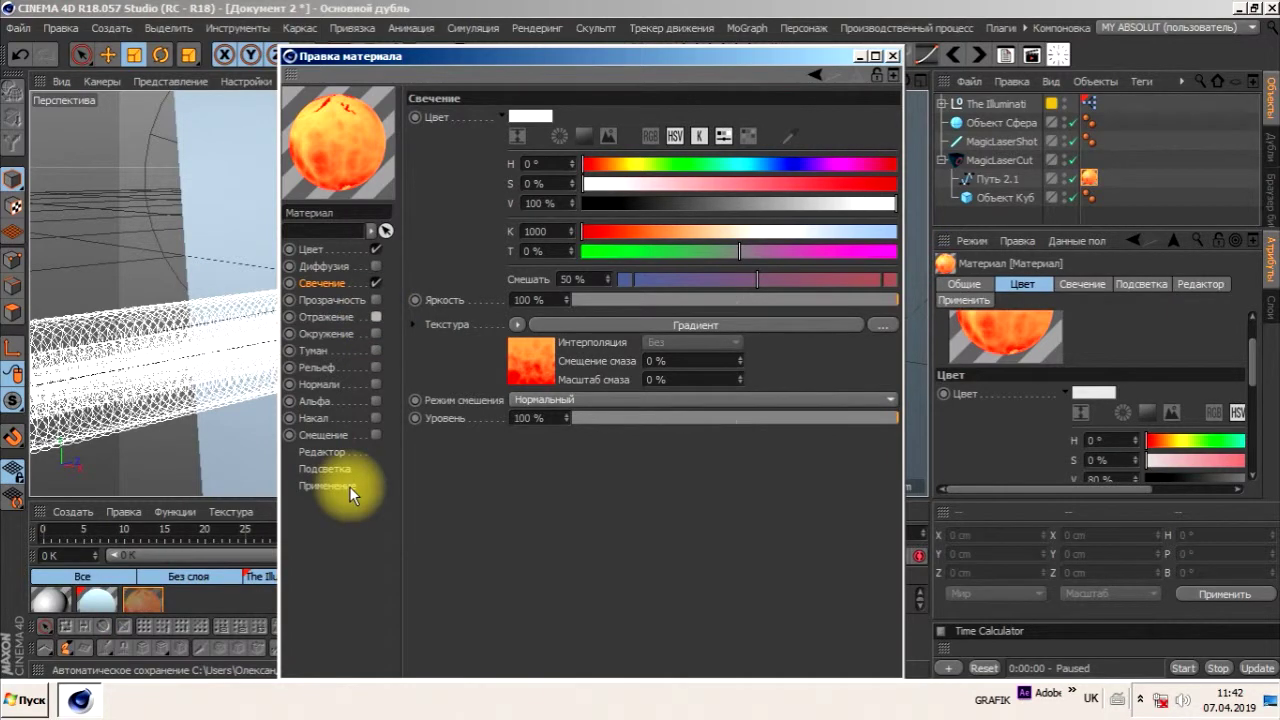
click(376, 418)
drag(625, 153, 517, 148)
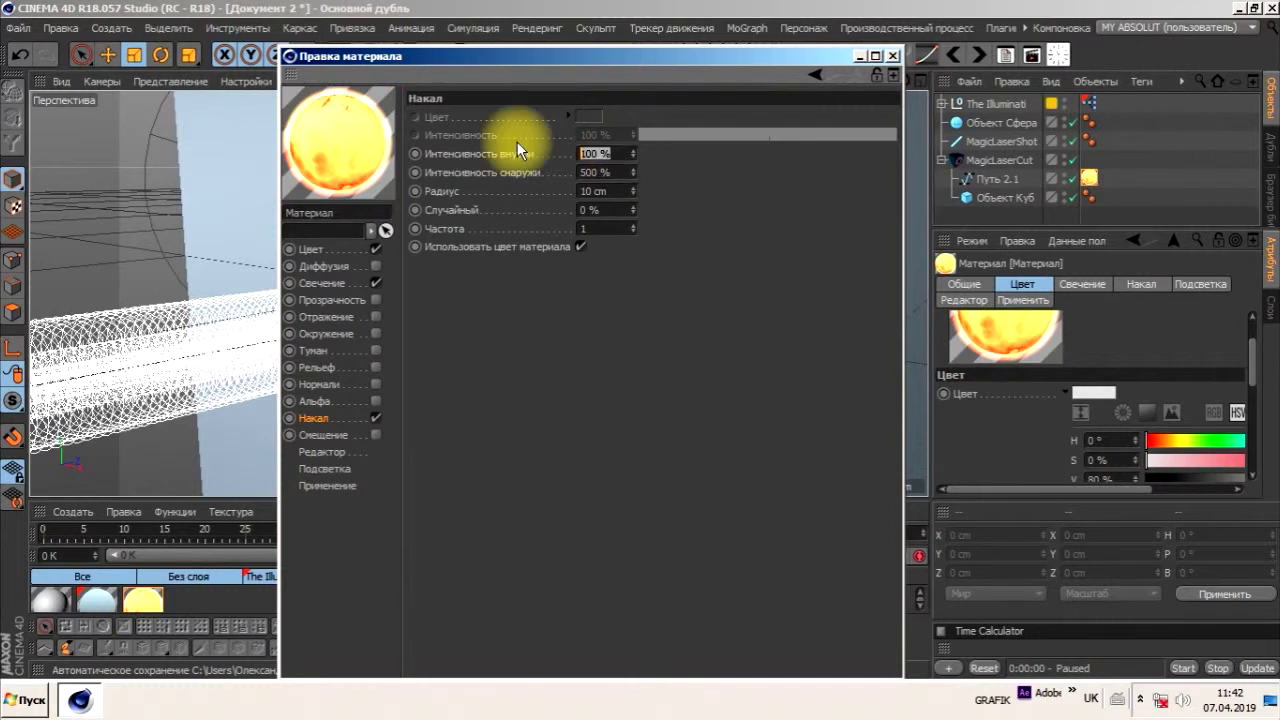
text(50)
drag(605, 172, 467, 192)
text(200)
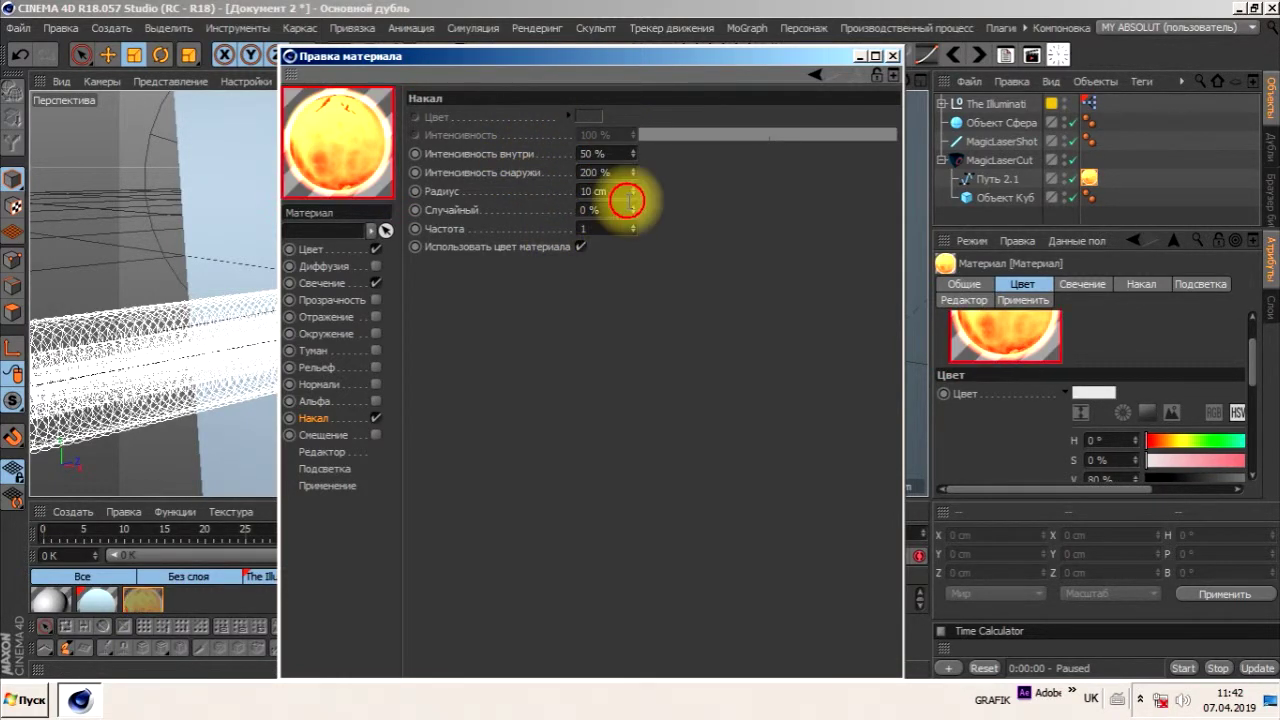
text(5)
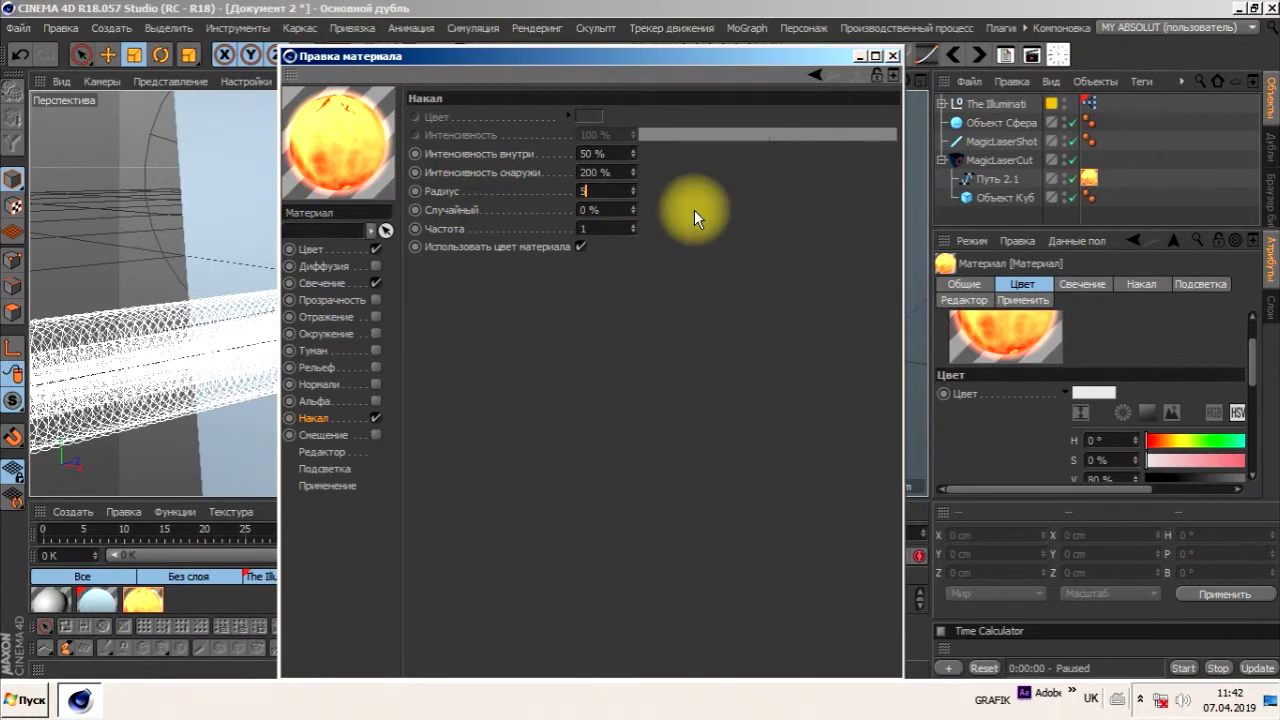
key(Return)
click(893, 57)
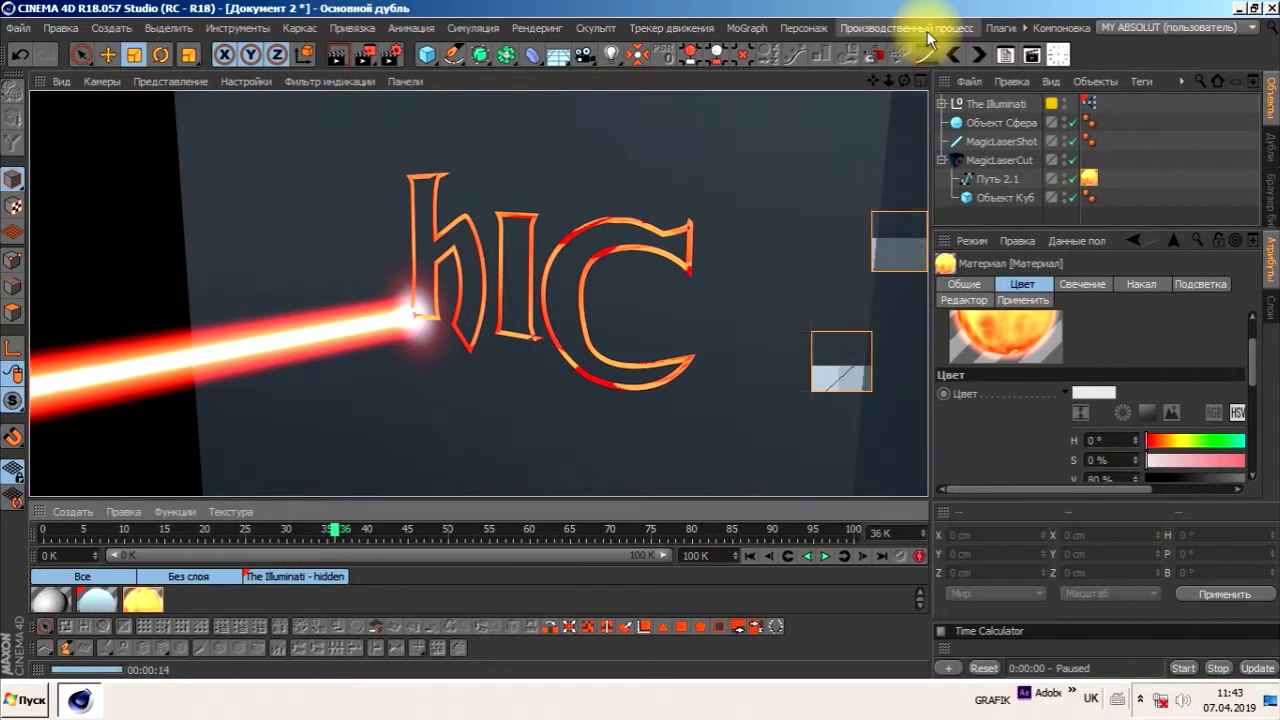
Set the Glow radius to 1 cm and render to check.
double_click(144, 600)
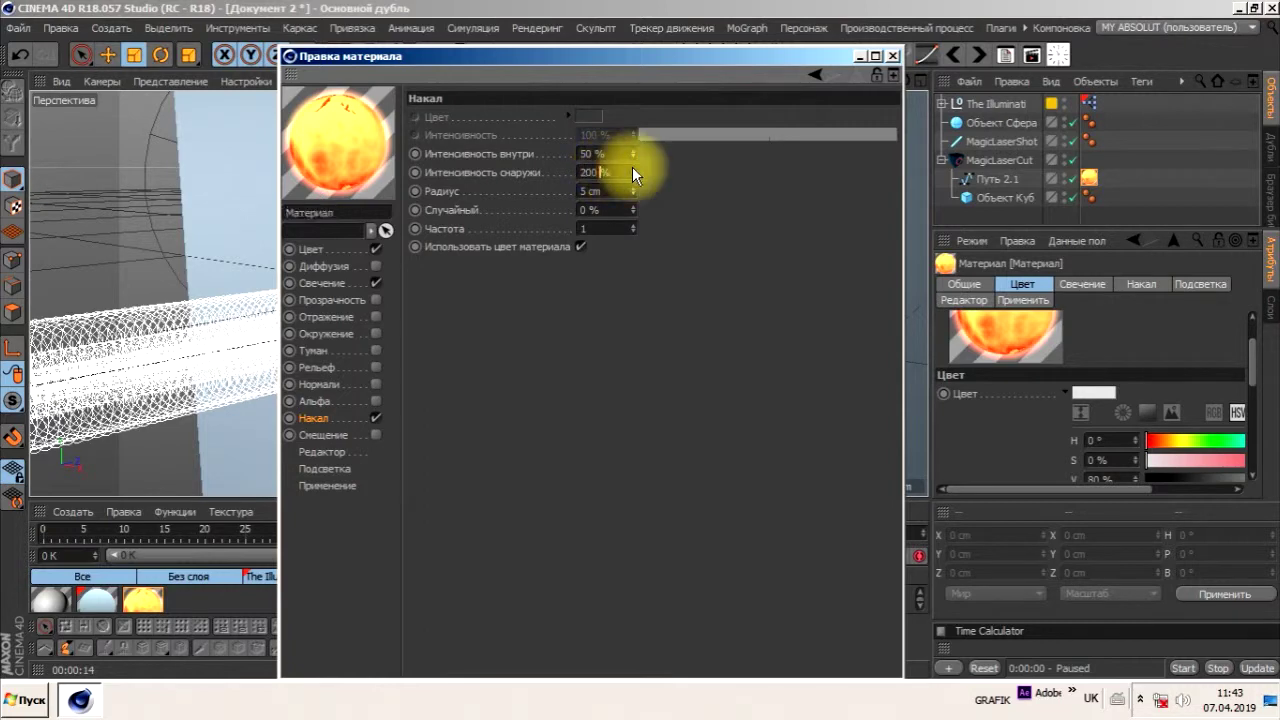
click(588, 191)
text(2)
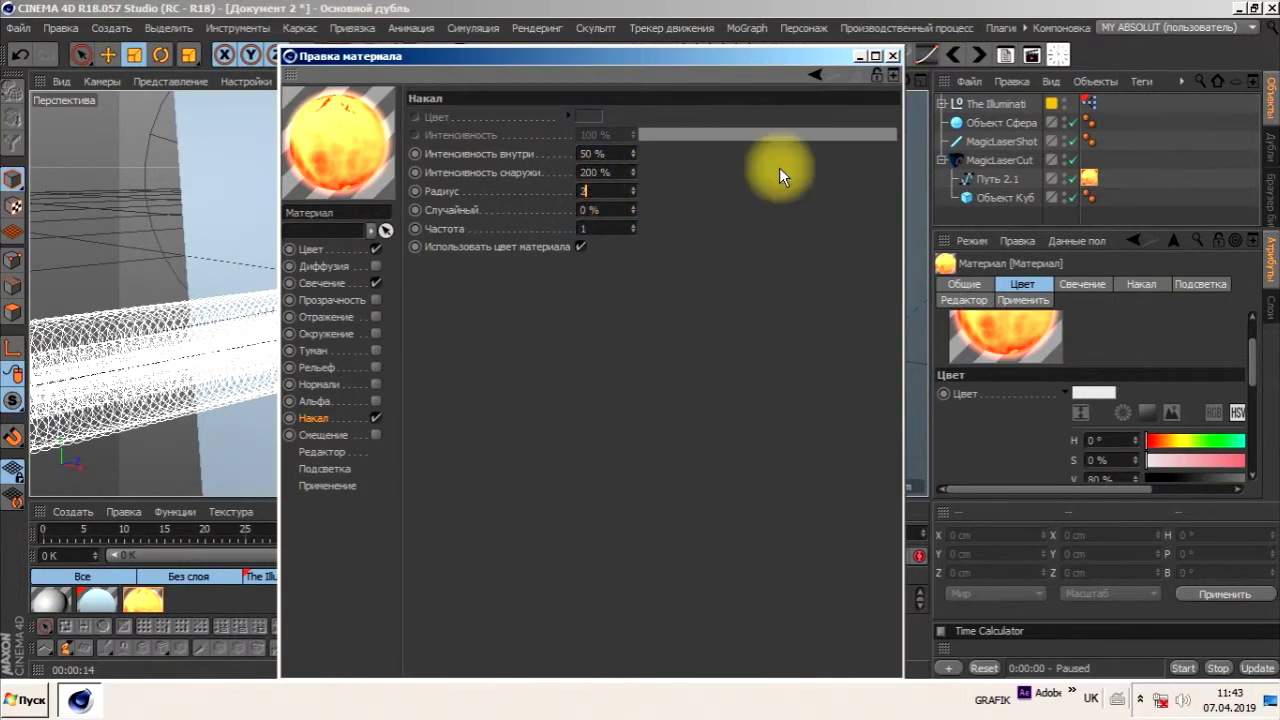
click(893, 56)
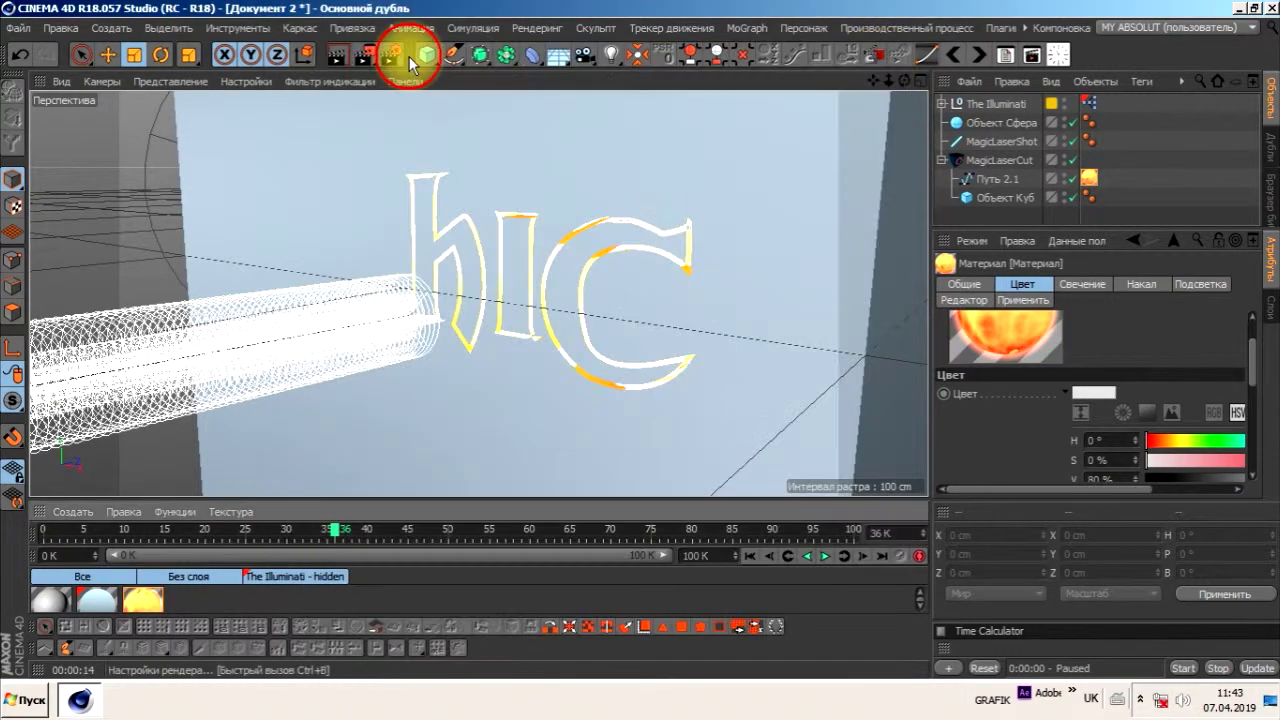
click(348, 56)
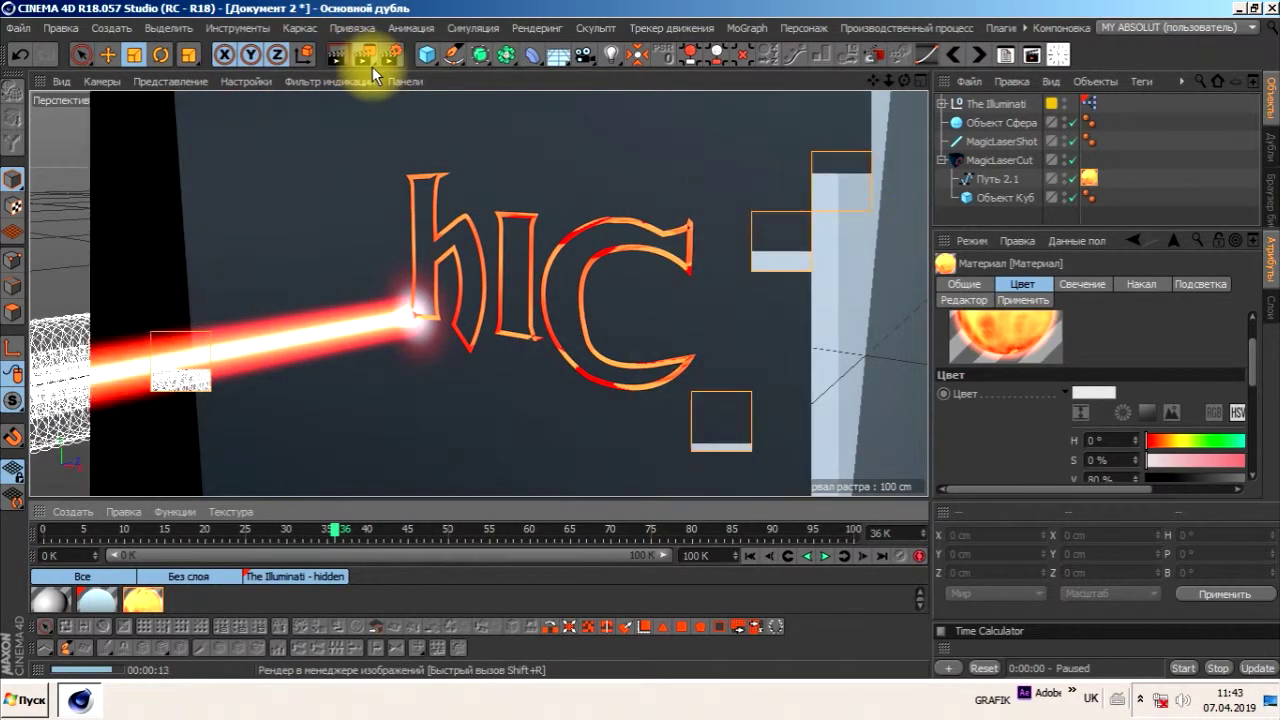
Lower Glow intensity to 150 % outer and 35 % inner, then render again.
click(145, 597)
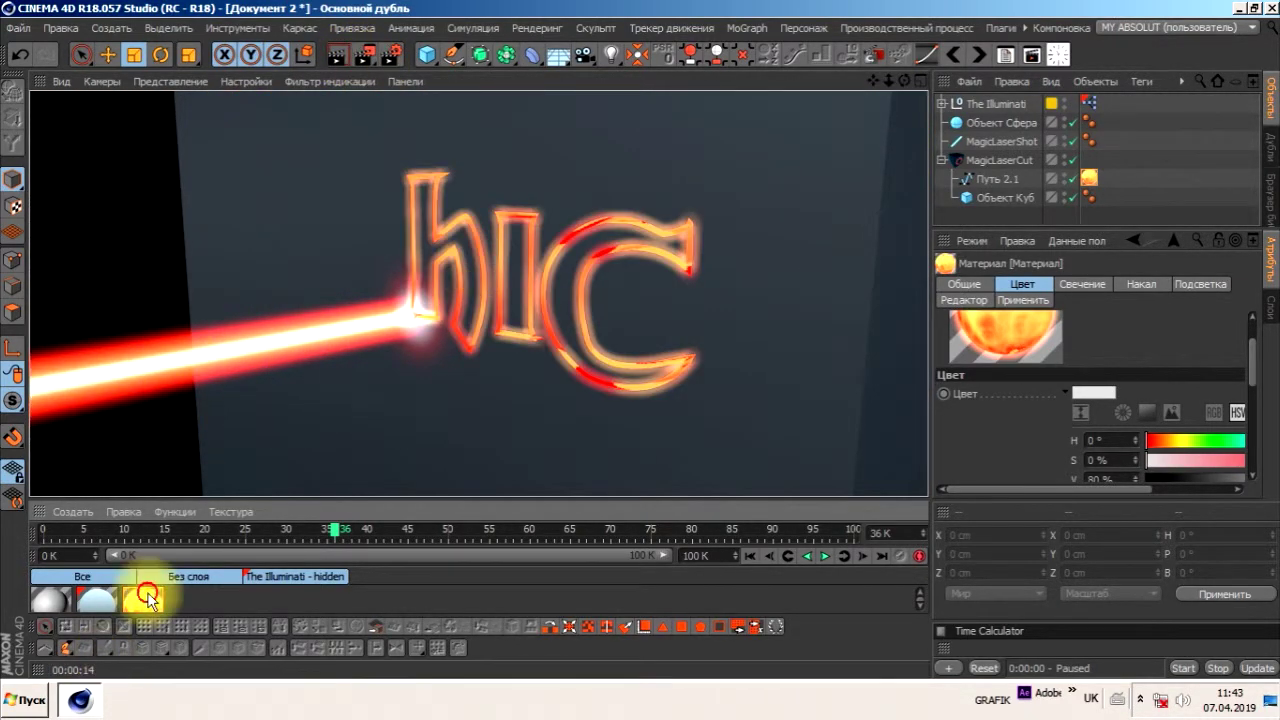
double_click(145, 597)
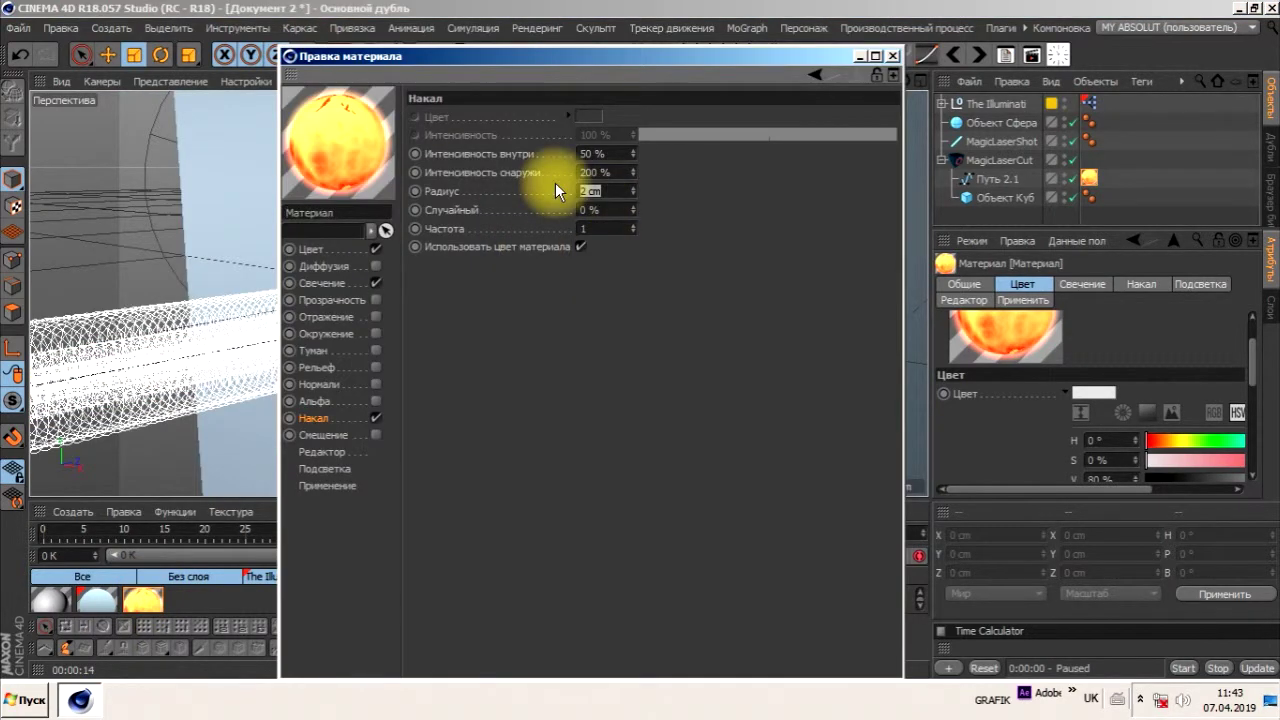
double_click(605, 172)
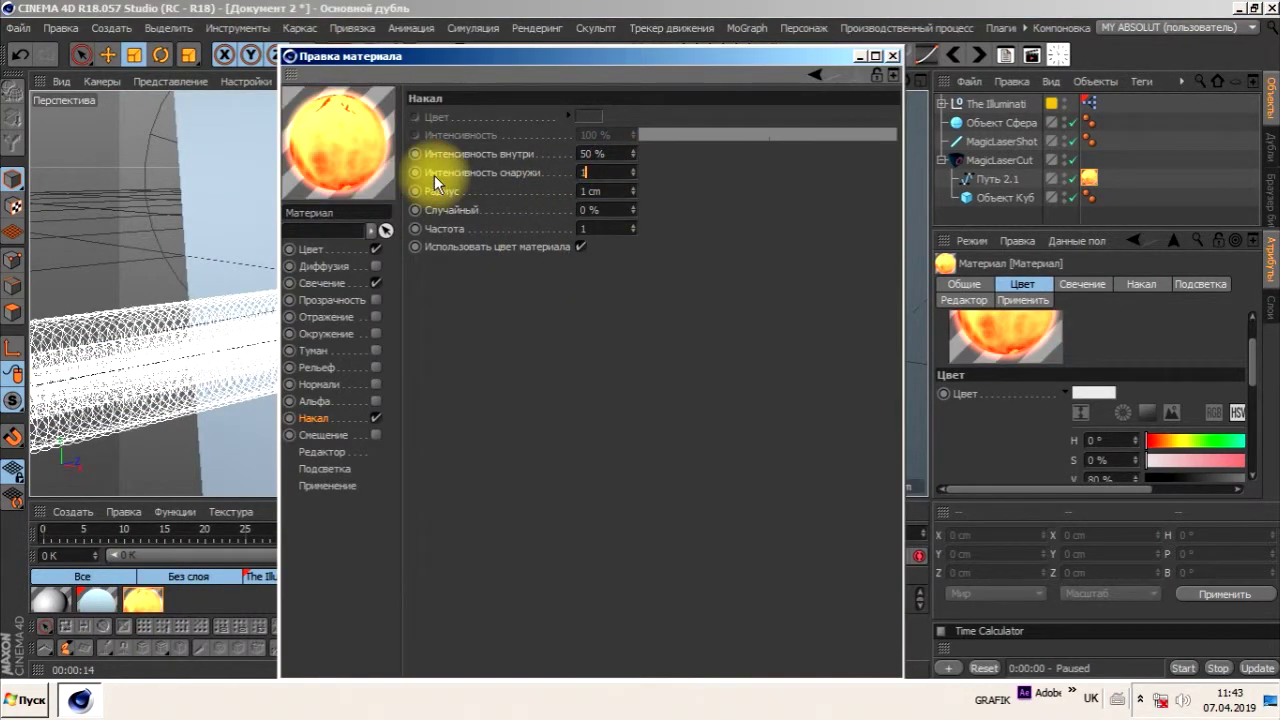
text(150)
double_click(606, 153)
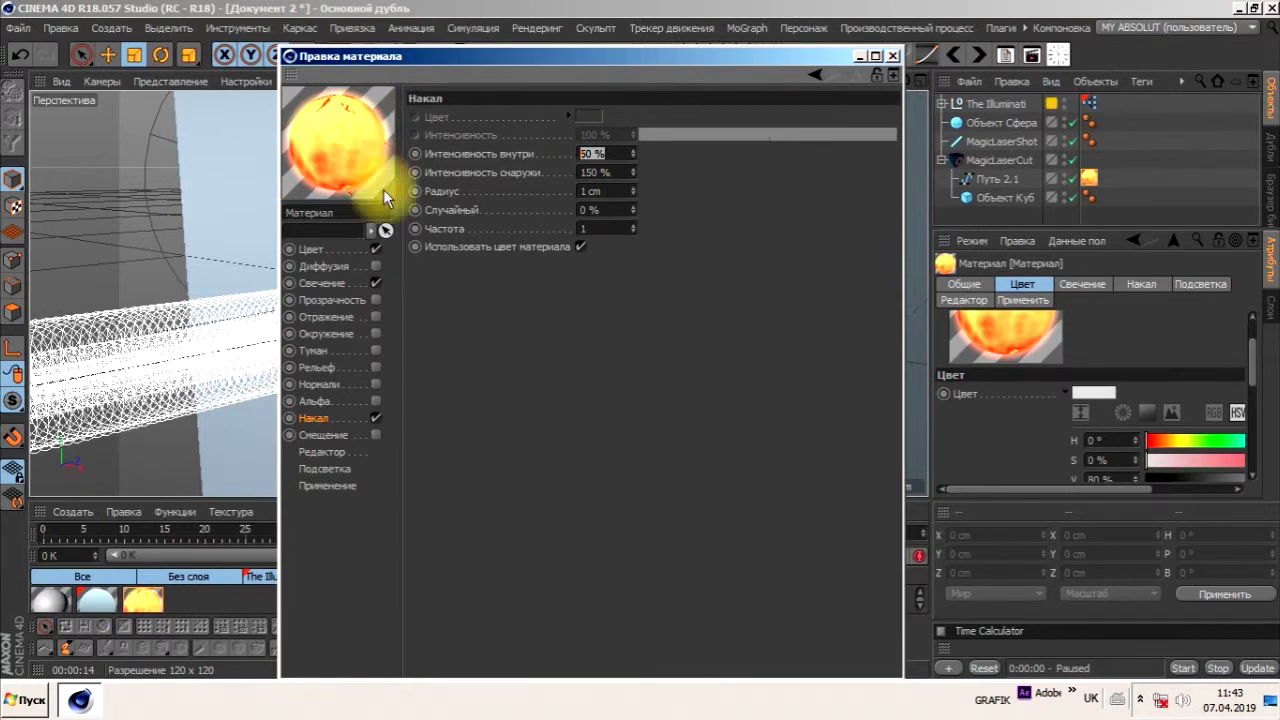
text(35)
key(Return)
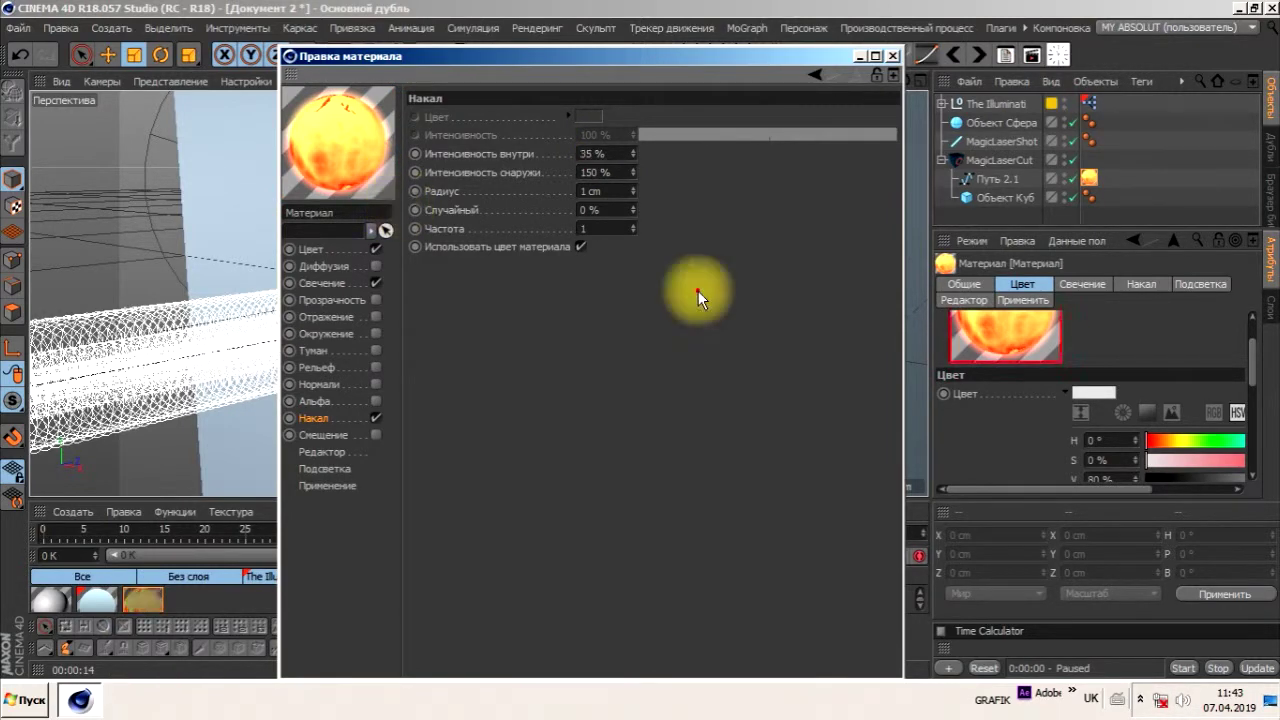
click(890, 57)
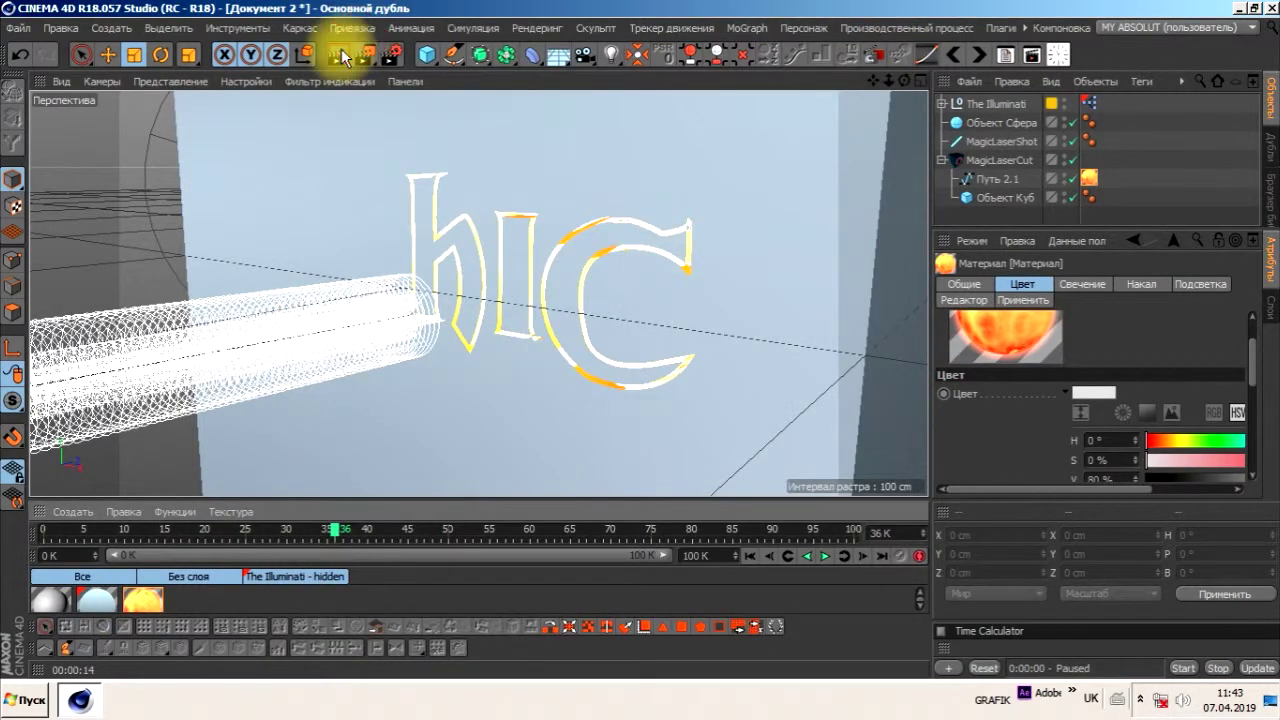
click(356, 57)
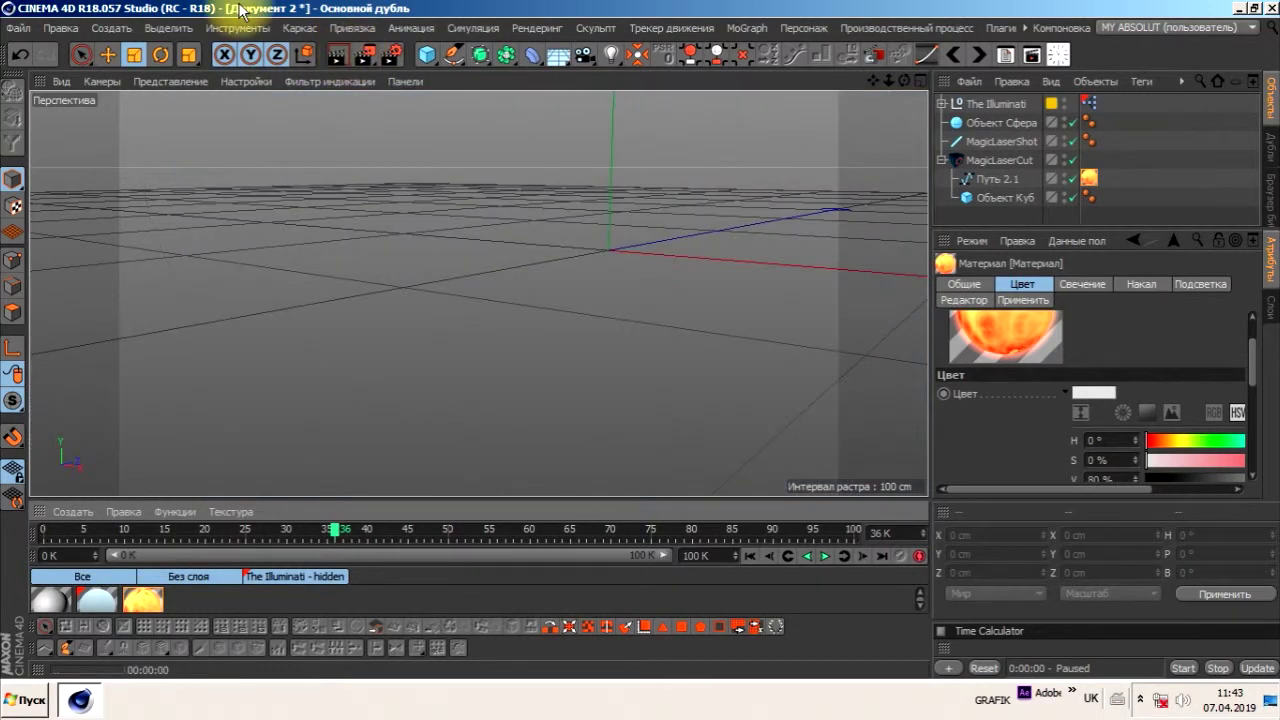